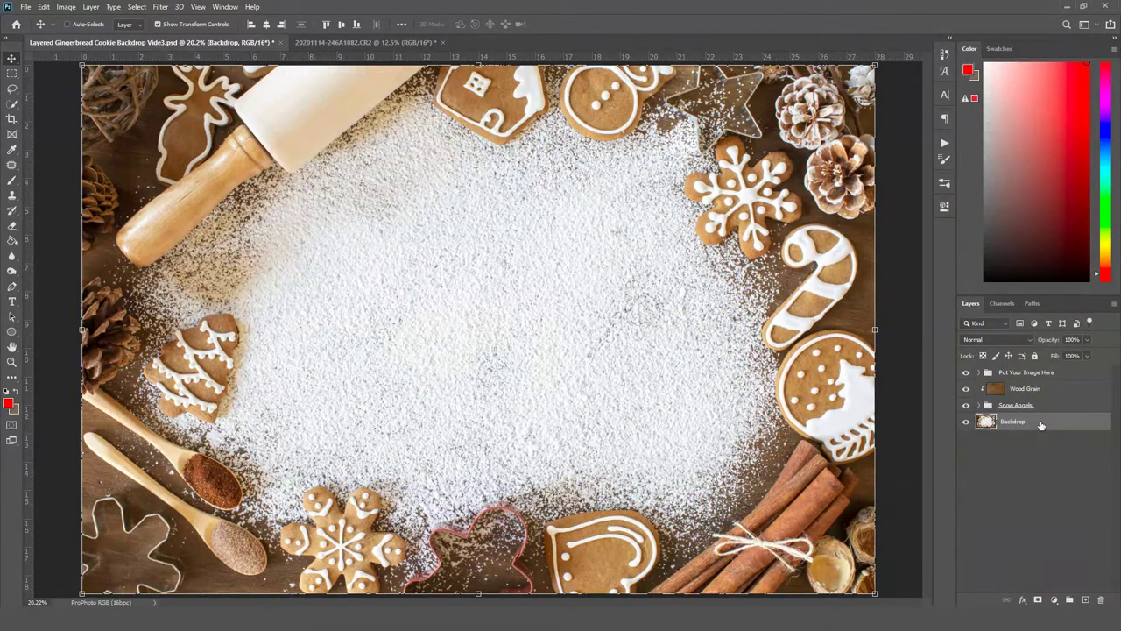
# Toggle the Wood Grain and Backdrop layers' visibility to inspect them, then show them again.
pyautogui.click(988, 394)
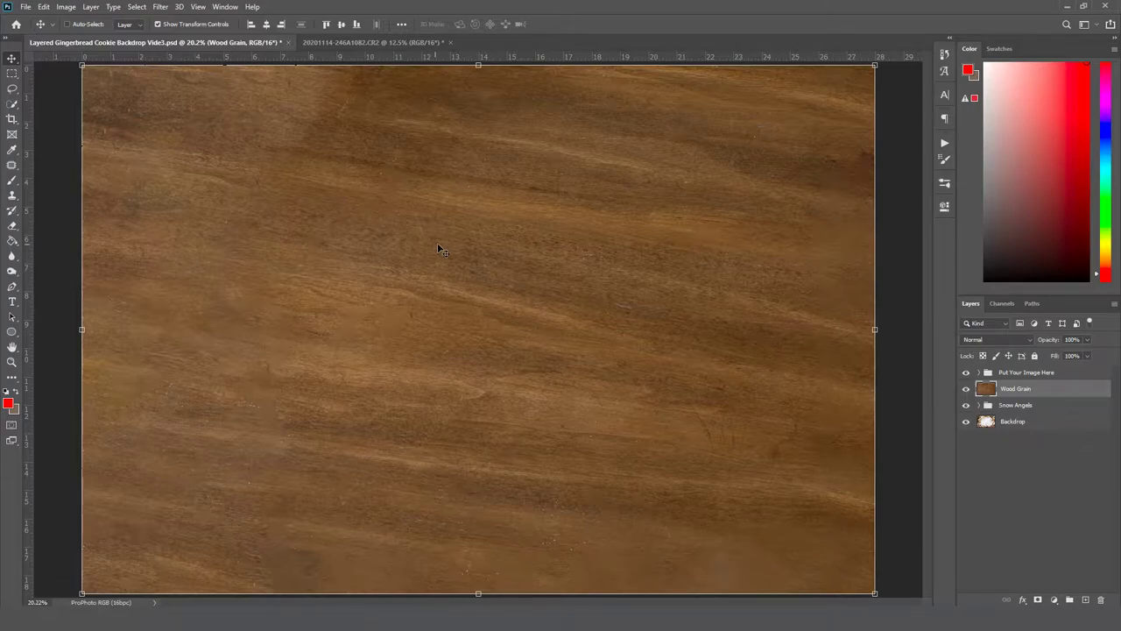
pyautogui.keyDown('alt'); pyautogui.click(967, 389); pyautogui.keyUp('alt')
pyautogui.click(967, 389)
pyautogui.moveTo(967, 407); pyautogui.dragTo(967, 375)
pyautogui.click(967, 421)
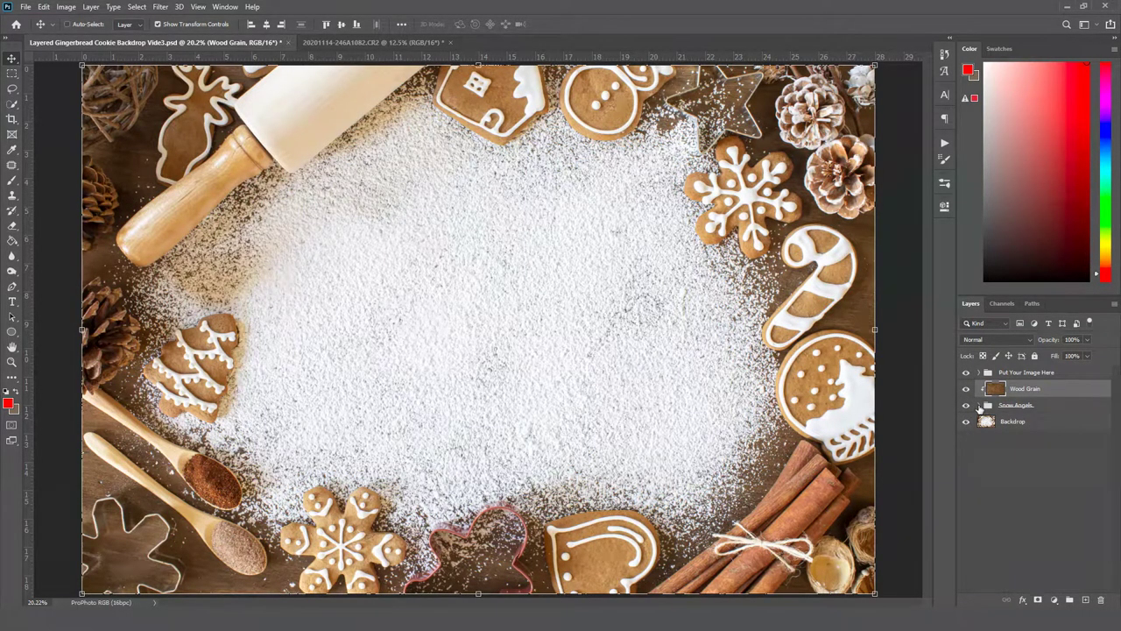
# Expand the Snow Angels group and preview each imprint, Angel 1 through Angel 7, in turn.
pyautogui.click(979, 405)
pyautogui.click(967, 439)
pyautogui.click(967, 439)
pyautogui.click(967, 457)
pyautogui.click(967, 457)
pyautogui.click(967, 476)
pyautogui.click(967, 475)
pyautogui.click(967, 493)
pyautogui.click(967, 493)
pyautogui.click(967, 512)
pyautogui.click(967, 511)
pyautogui.click(967, 530)
pyautogui.click(967, 530)
pyautogui.click(967, 547)
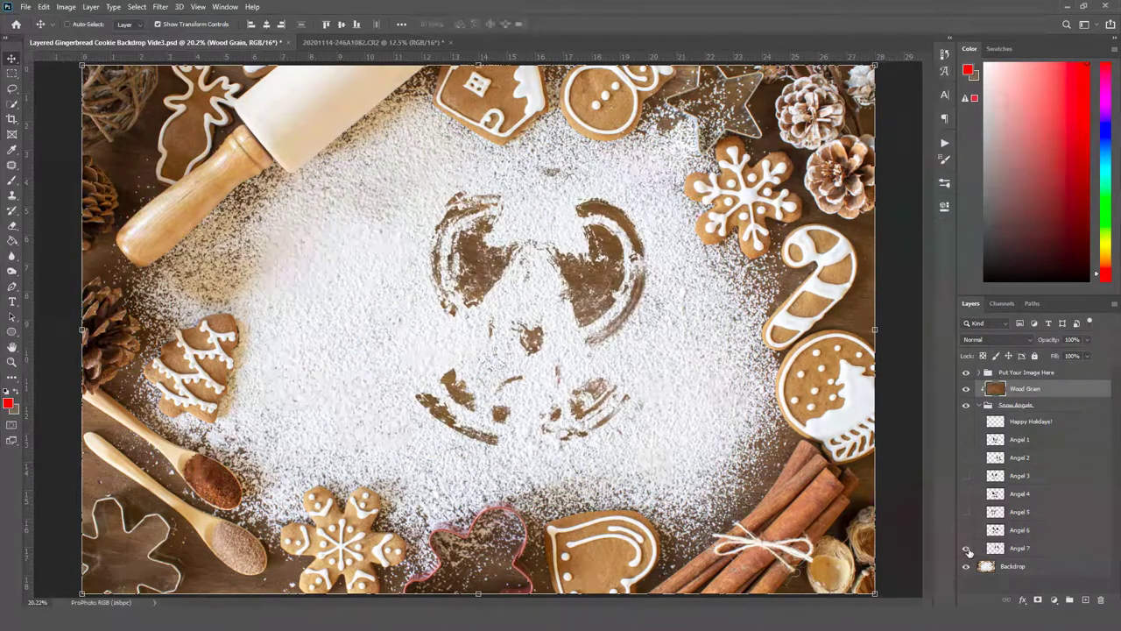
pyautogui.click(967, 547)
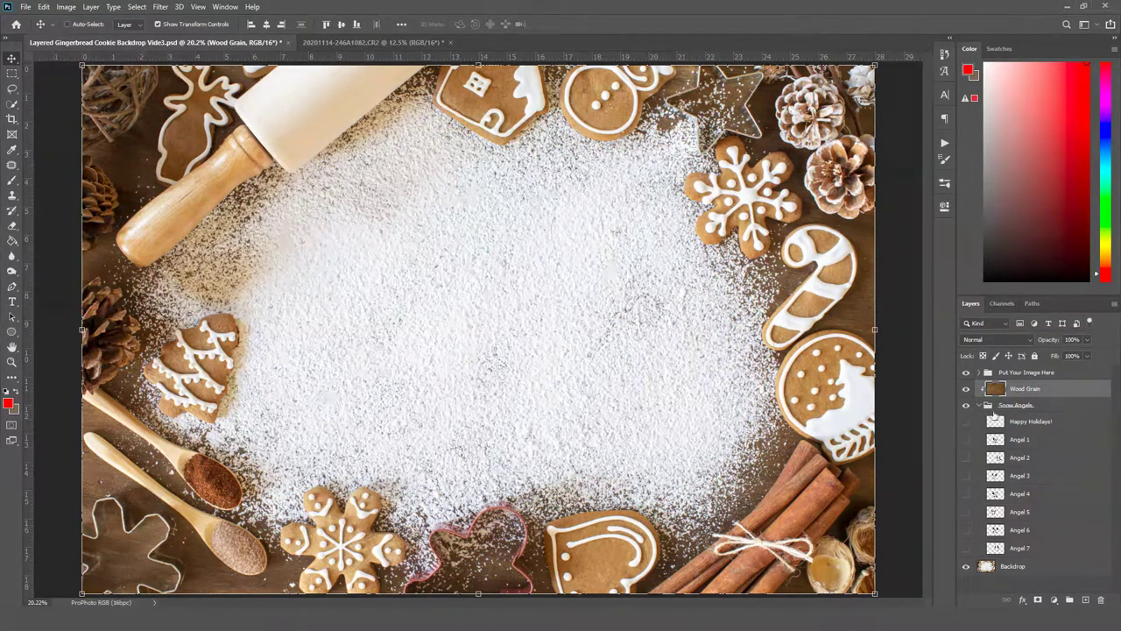
# Show Angel 1, try moving, rotating ~16° and scaling it to ~155%, then cancel the transform.
pyautogui.click(967, 439)
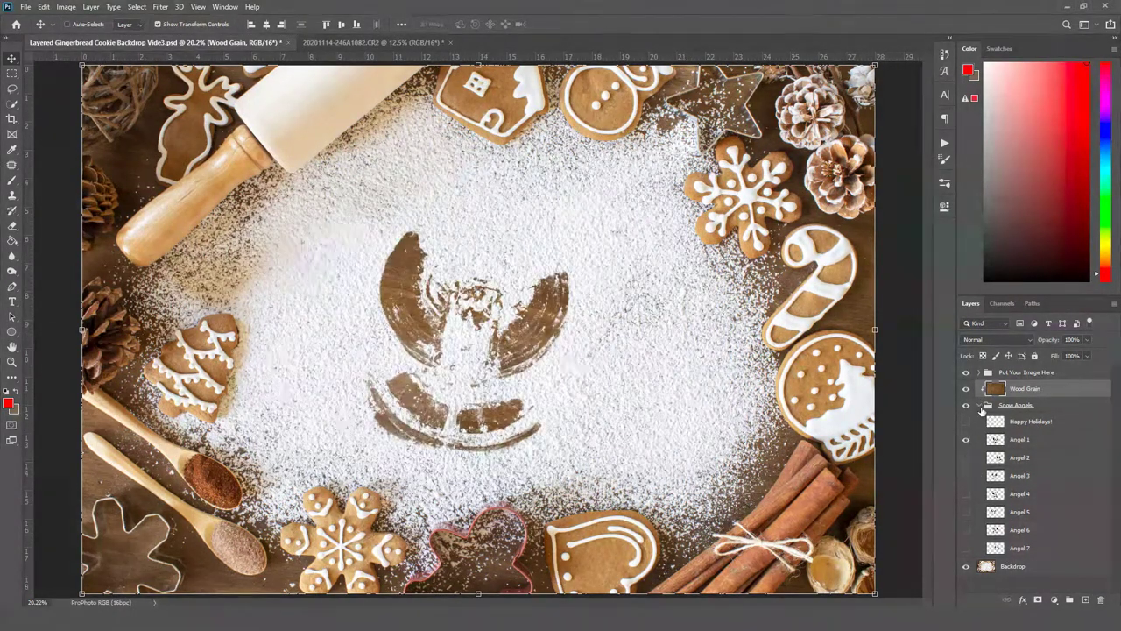
pyautogui.click(979, 406)
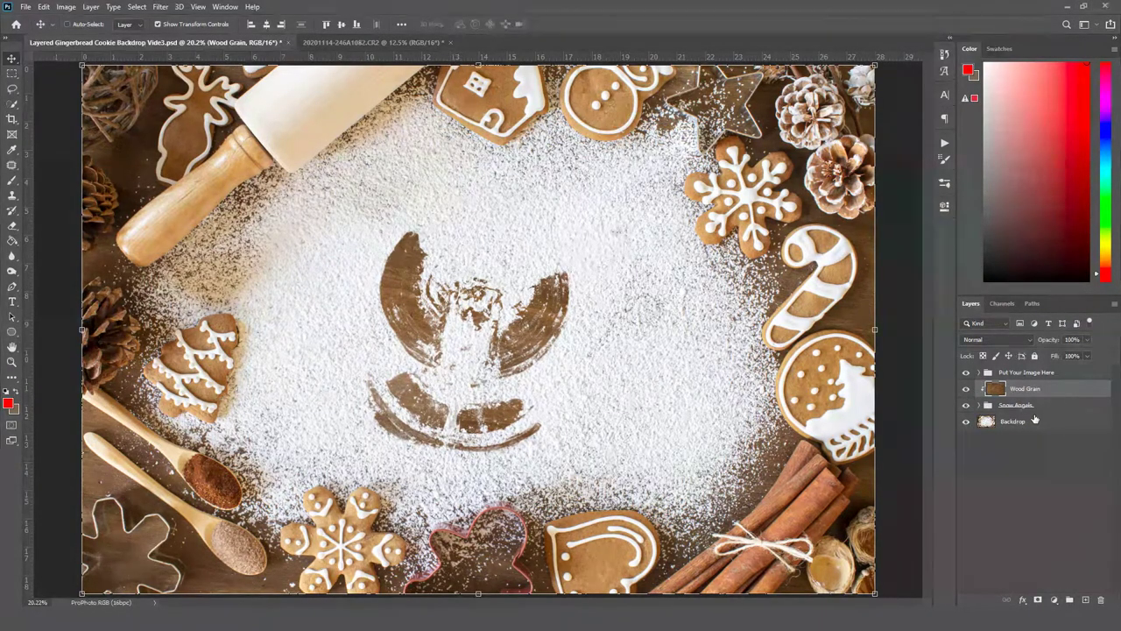
pyautogui.click(980, 407)
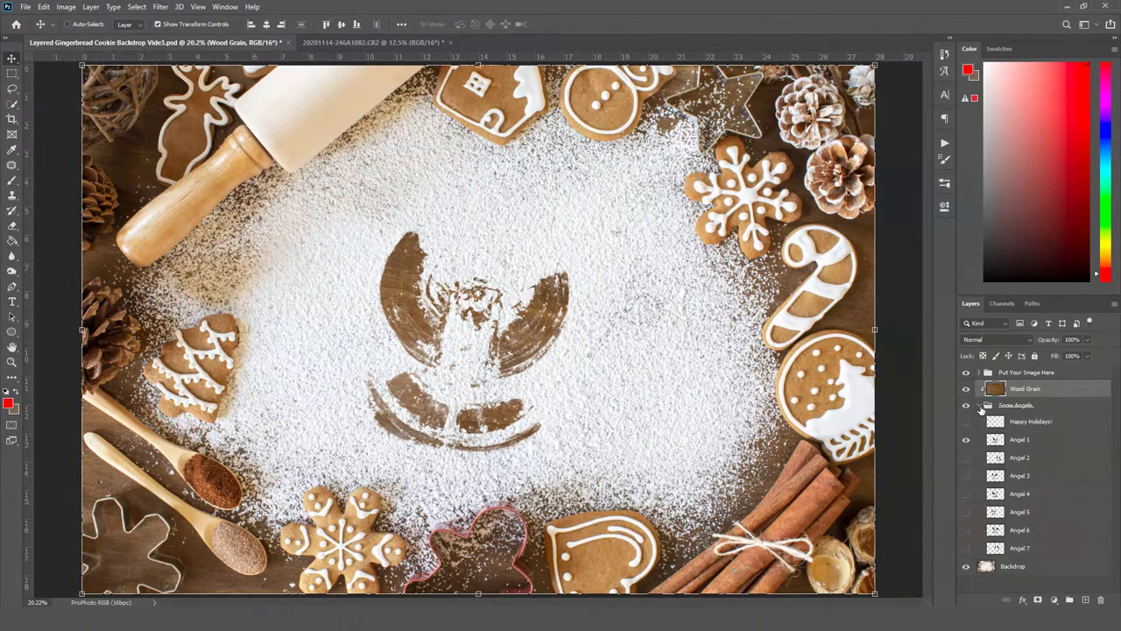
pyautogui.click(1021, 445)
pyautogui.moveTo(613, 424); pyautogui.dragTo(651, 410)
pyautogui.moveTo(708, 352); pyautogui.dragTo(675, 261)
pyautogui.moveTo(678, 303); pyautogui.dragTo(836, 258)
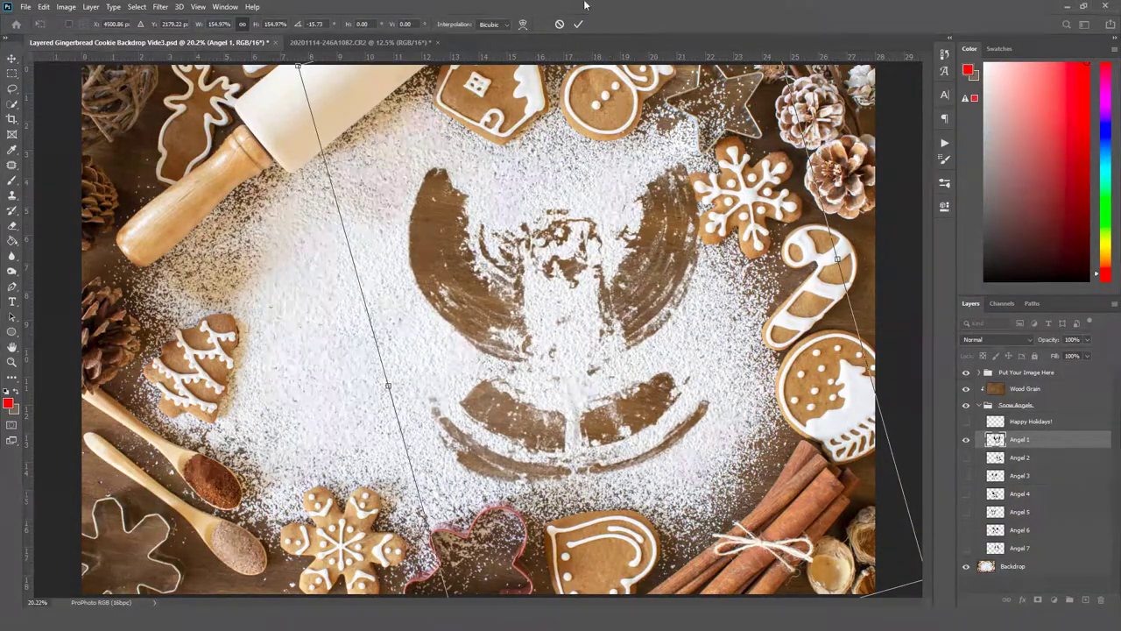
pyautogui.click(559, 23)
# Hide Angel 1, select the Backdrop layer, and add a new layer for painting with a smaller brush.
pyautogui.click(966, 439)
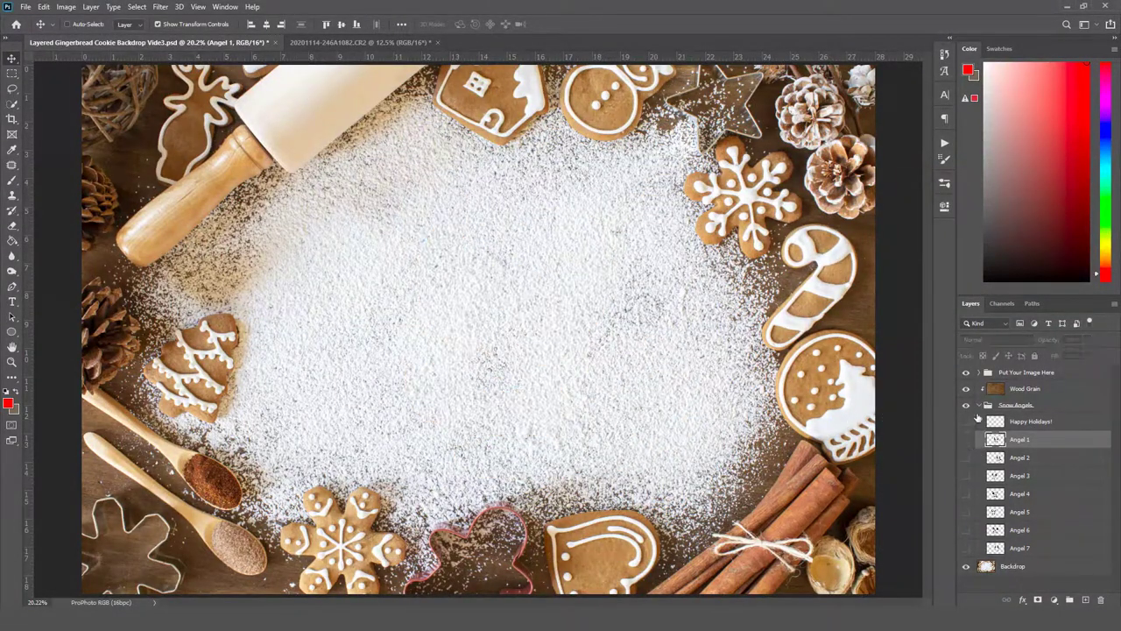
pyautogui.click(982, 404)
pyautogui.click(1014, 424)
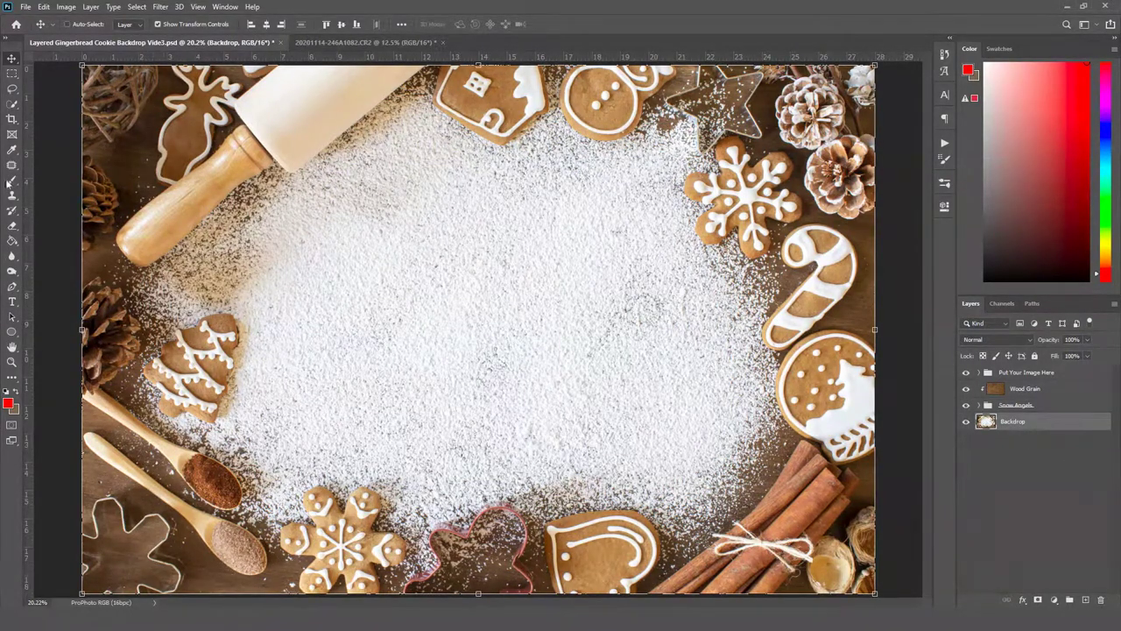
pyautogui.click(12, 180)
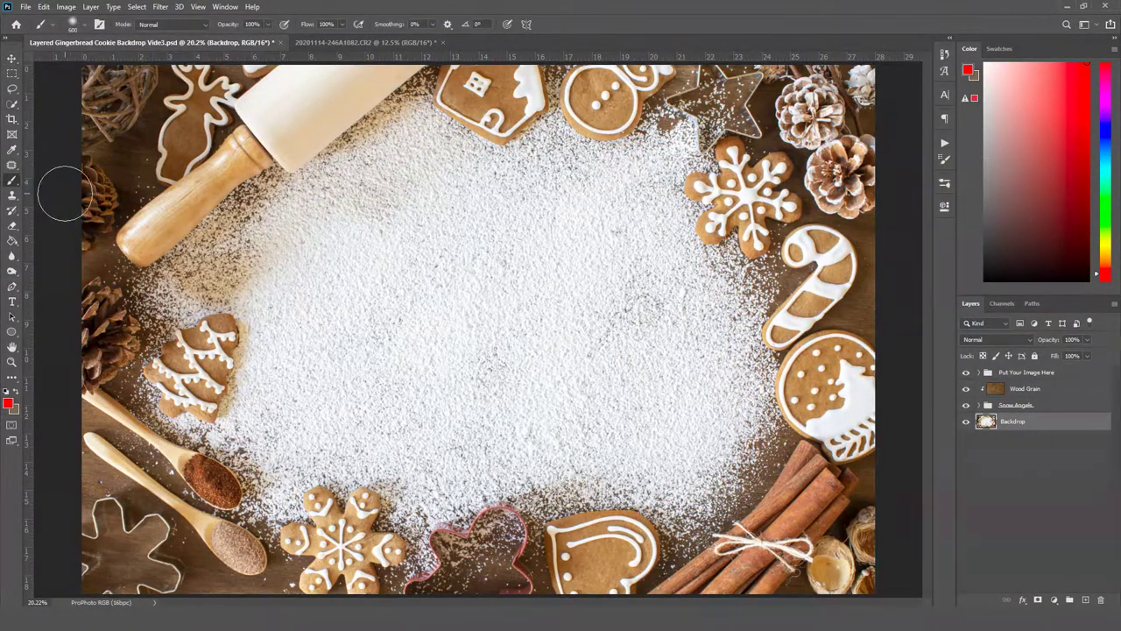
pyautogui.press('[')
pyautogui.press('[')
pyautogui.press('[')
pyautogui.press('[')
pyautogui.press('[')
pyautogui.press('[')
pyautogui.press('[')
pyautogui.press('[')
pyautogui.click(1085, 599)
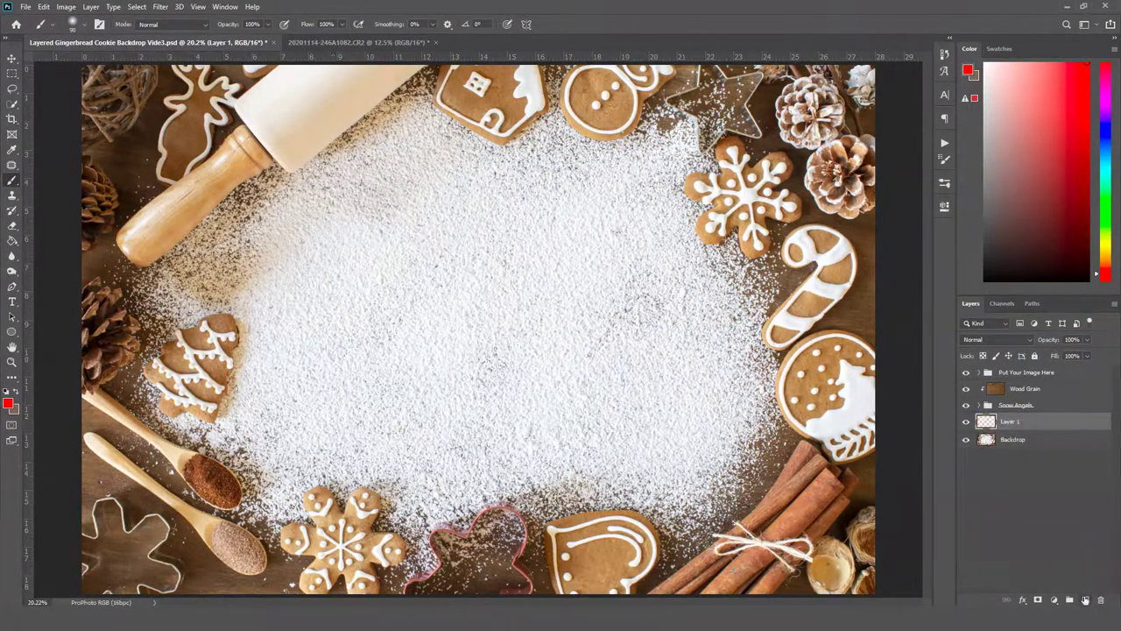
# Circle the tree cookie in red with an arrow, delete that layer, and switch to the child photo.
pyautogui.moveTo(262, 143)
pyautogui.mouseDown()
pyautogui.moveTo(192, 174)
pyautogui.moveTo(147, 253)
pyautogui.moveTo(242, 328)
pyautogui.moveTo(390, 233)
pyautogui.moveTo(473, 117)
pyautogui.moveTo(464, 84)
pyautogui.moveTo(316, 94)
pyautogui.moveTo(228, 155)
pyautogui.mouseUp()
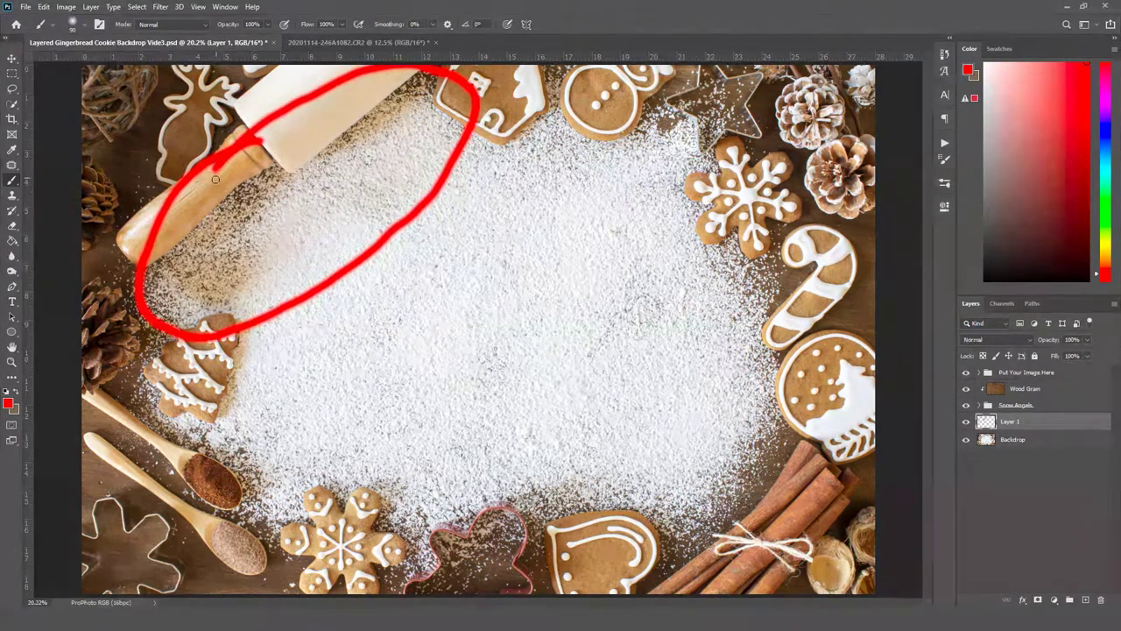
pyautogui.hotkey('ctrl', 'z')
pyautogui.moveTo(236, 304)
pyautogui.mouseDown()
pyautogui.moveTo(266, 347)
pyautogui.moveTo(258, 387)
pyautogui.moveTo(242, 422)
pyautogui.moveTo(215, 434)
pyautogui.moveTo(202, 413)
pyautogui.moveTo(246, 297)
pyautogui.mouseUp()
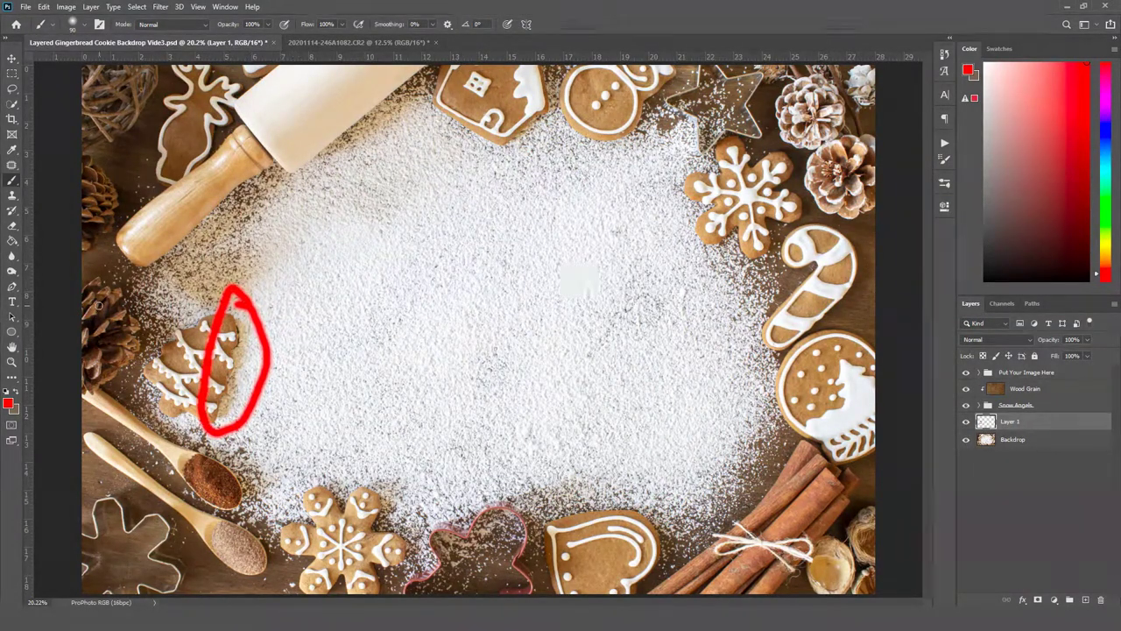
pyautogui.moveTo(94, 312)
pyautogui.mouseDown()
pyautogui.moveTo(187, 311)
pyautogui.moveTo(162, 292)
pyautogui.moveTo(194, 306)
pyautogui.moveTo(172, 337)
pyautogui.mouseUp()
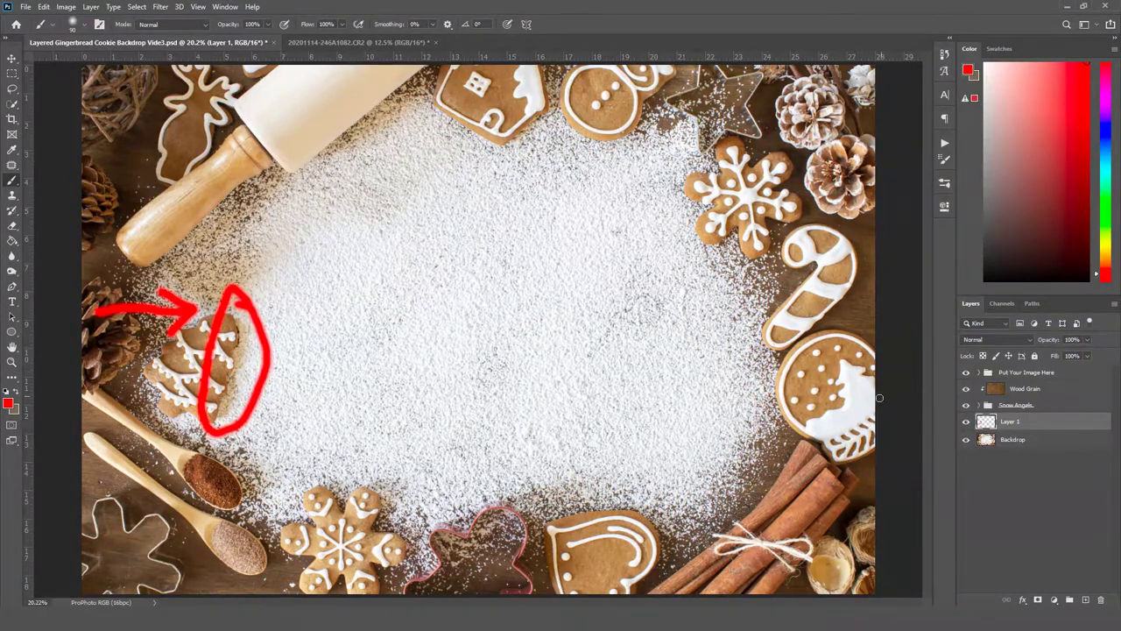
pyautogui.press('Delete')
pyautogui.click(331, 43)
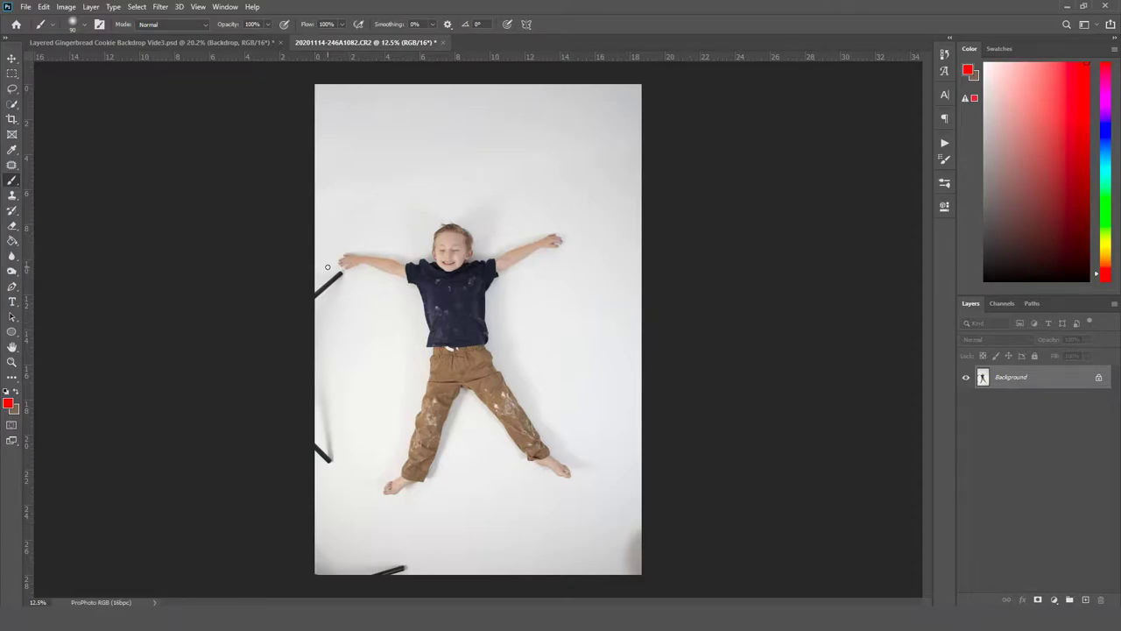
pyautogui.moveTo(327, 266)
pyautogui.mouseDown()
pyautogui.moveTo(294, 289)
pyautogui.moveTo(295, 317)
pyautogui.moveTo(354, 318)
pyautogui.moveTo(380, 287)
pyautogui.moveTo(324, 259)
pyautogui.mouseUp()
pyautogui.moveTo(316, 405)
pyautogui.mouseDown()
pyautogui.moveTo(352, 490)
pyautogui.moveTo(315, 497)
pyautogui.mouseUp()
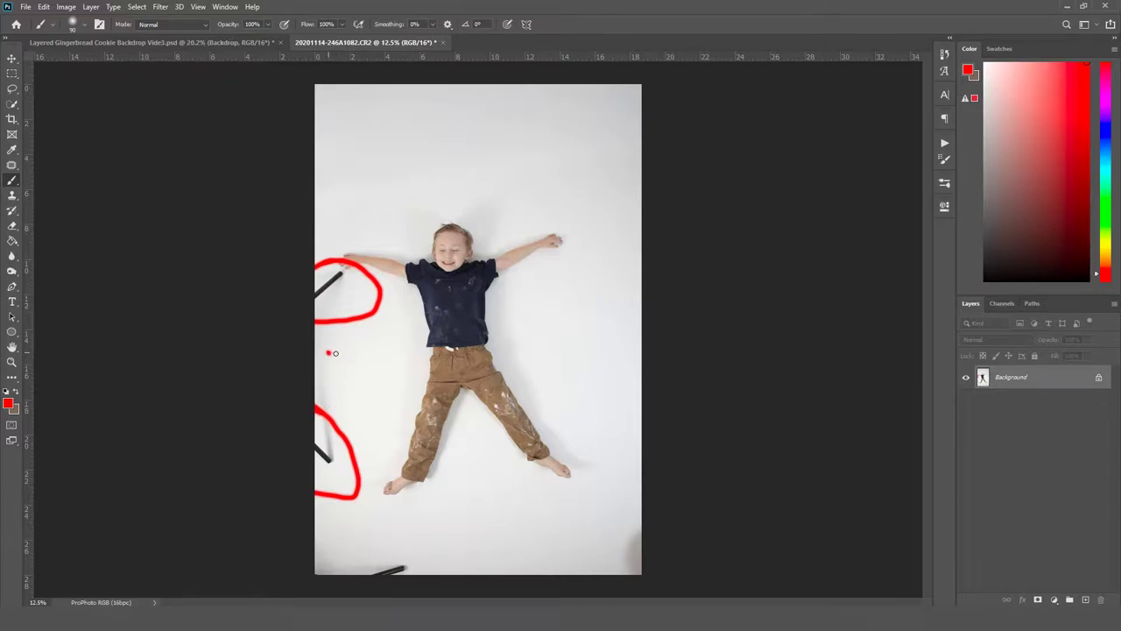
pyautogui.moveTo(337, 353)
pyautogui.mouseDown()
pyautogui.moveTo(409, 335)
pyautogui.moveTo(401, 353)
pyautogui.mouseUp()
pyautogui.moveTo(487, 192)
pyautogui.mouseDown()
pyautogui.moveTo(462, 202)
pyautogui.moveTo(458, 239)
pyautogui.moveTo(499, 386)
pyautogui.moveTo(517, 430)
pyautogui.moveTo(589, 478)
pyautogui.moveTo(598, 448)
pyautogui.moveTo(519, 335)
pyautogui.moveTo(513, 232)
pyautogui.moveTo(488, 193)
pyautogui.mouseUp()
pyautogui.moveTo(438, 398)
pyautogui.mouseDown()
pyautogui.moveTo(417, 487)
pyautogui.moveTo(440, 490)
pyautogui.moveTo(464, 448)
pyautogui.moveTo(476, 385)
pyautogui.moveTo(438, 405)
pyautogui.mouseUp()
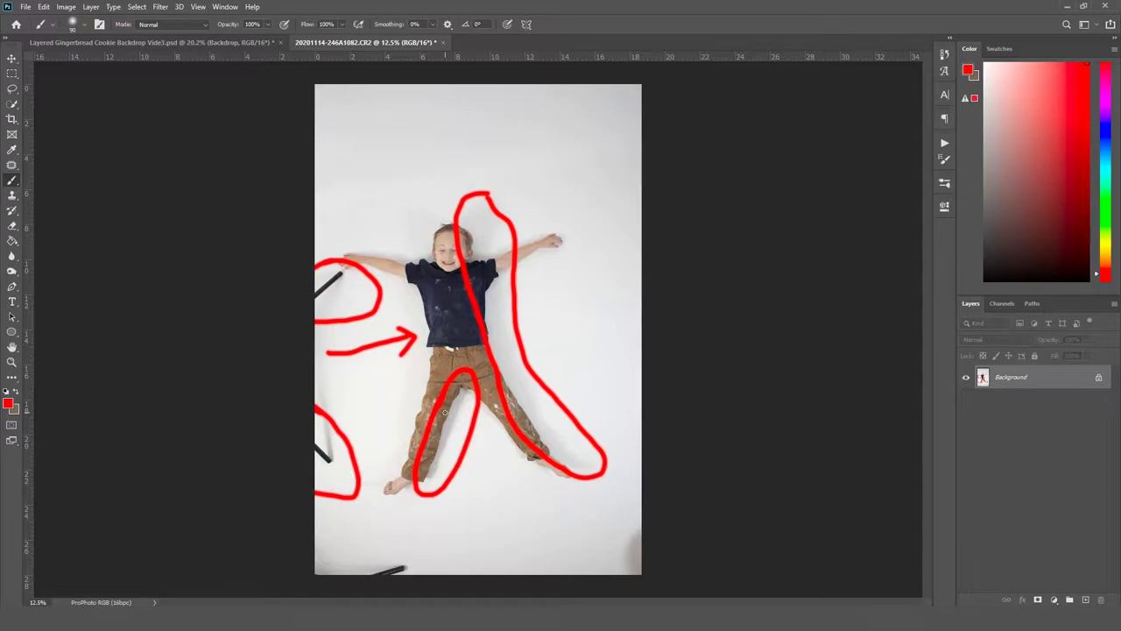
pyautogui.hotkey('ctrl', 'z')
pyautogui.hotkey('ctrl', 'z')
pyautogui.hotkey('ctrl', 'z')
pyautogui.hotkey('ctrl', 'z')
pyautogui.hotkey('ctrl', 'z')
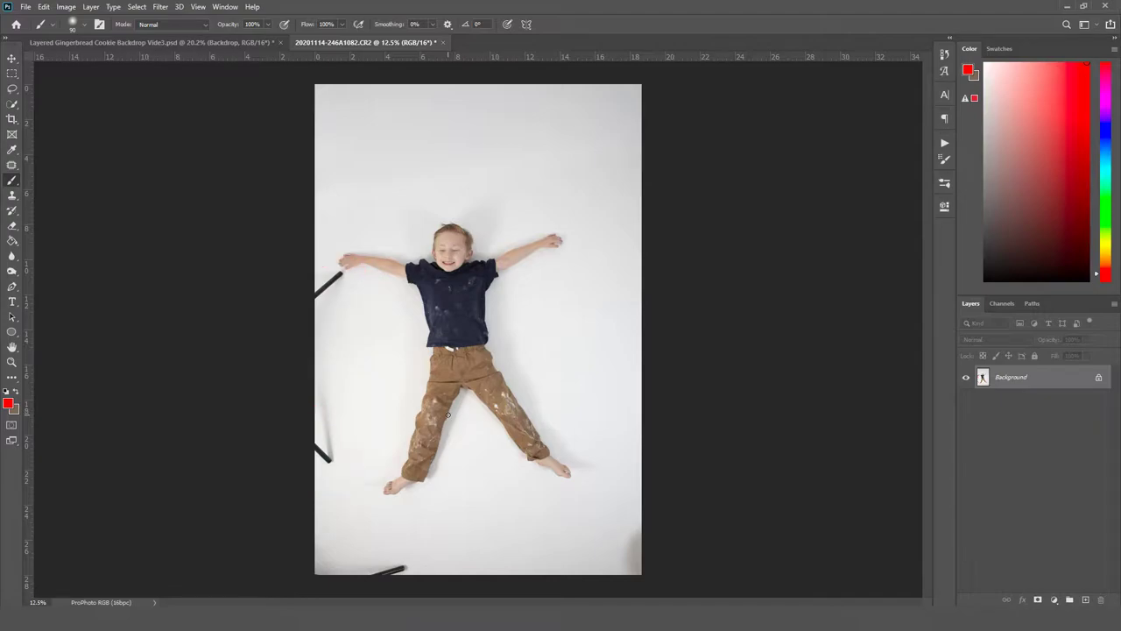
pyautogui.click(35, 43)
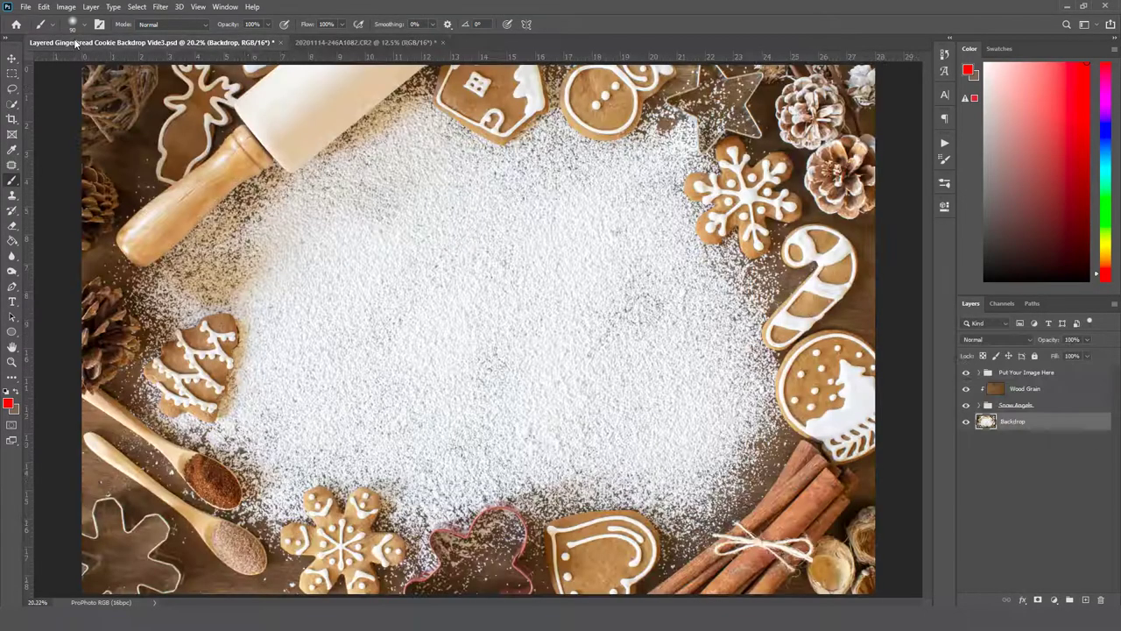
pyautogui.click(313, 44)
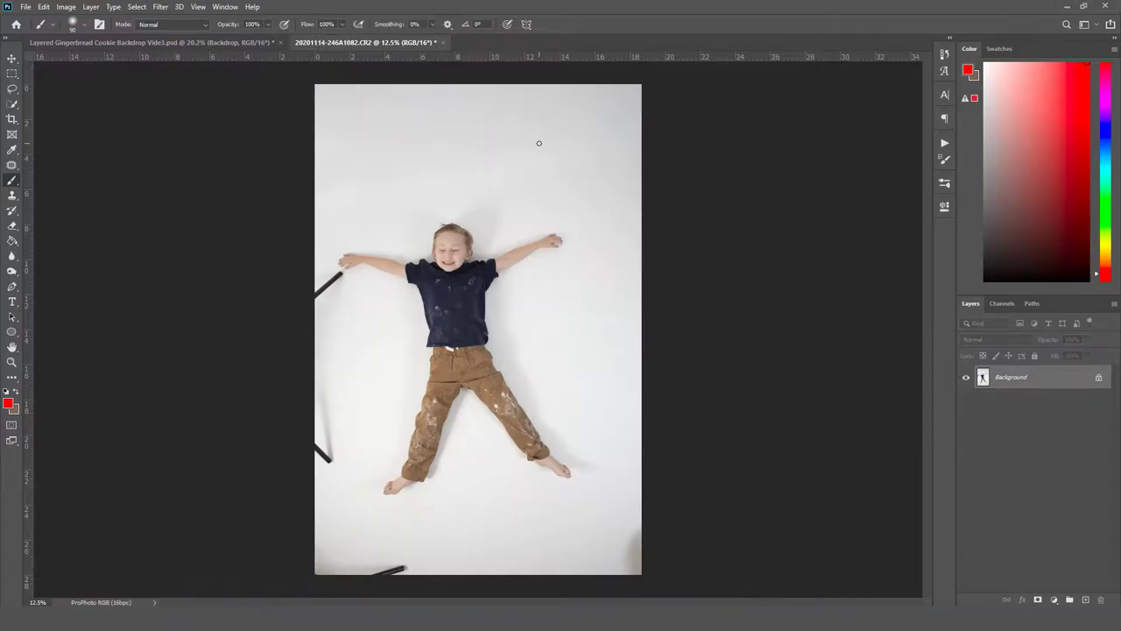
# Duplicate the photo's Background layer into the gingerbread backdrop document.
pyautogui.rightClick(1027, 386)
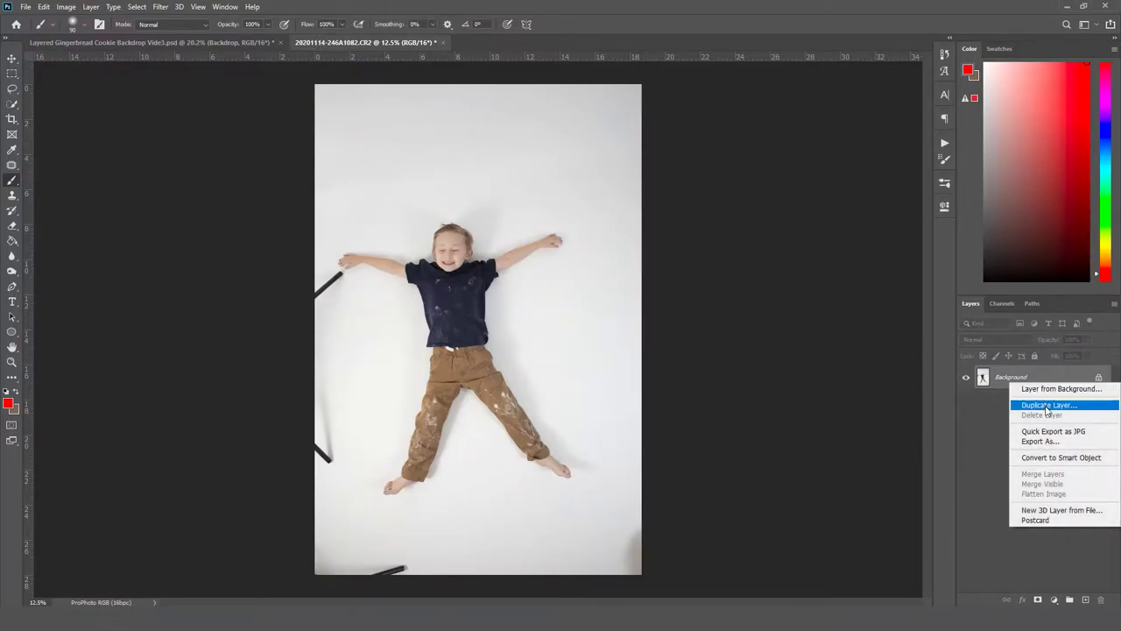
pyautogui.click(1048, 406)
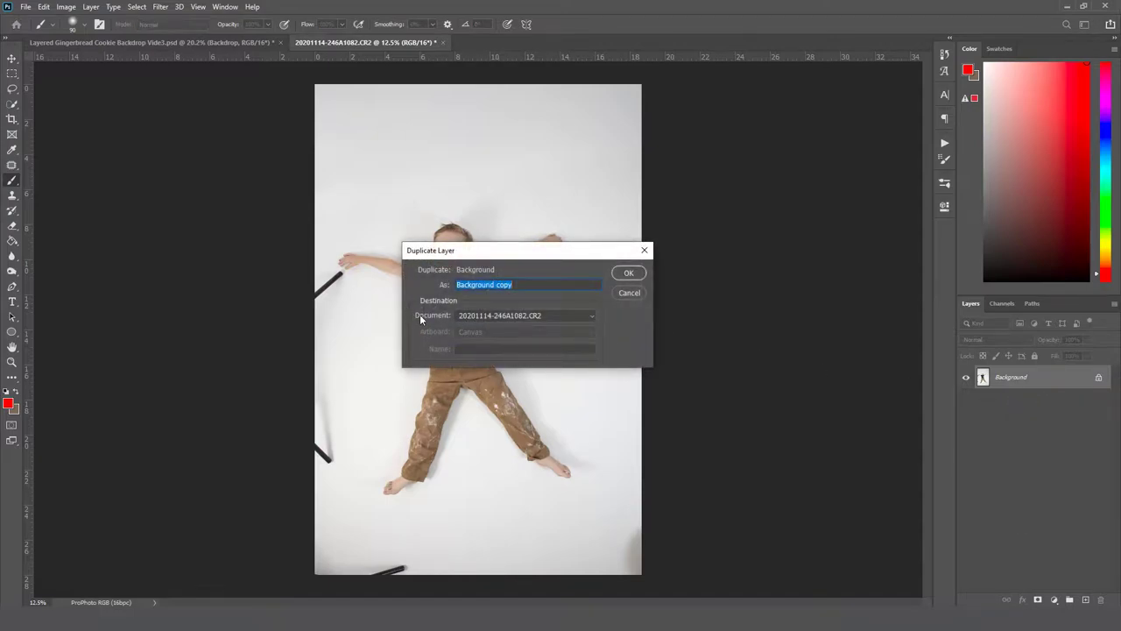
pyautogui.click(515, 317)
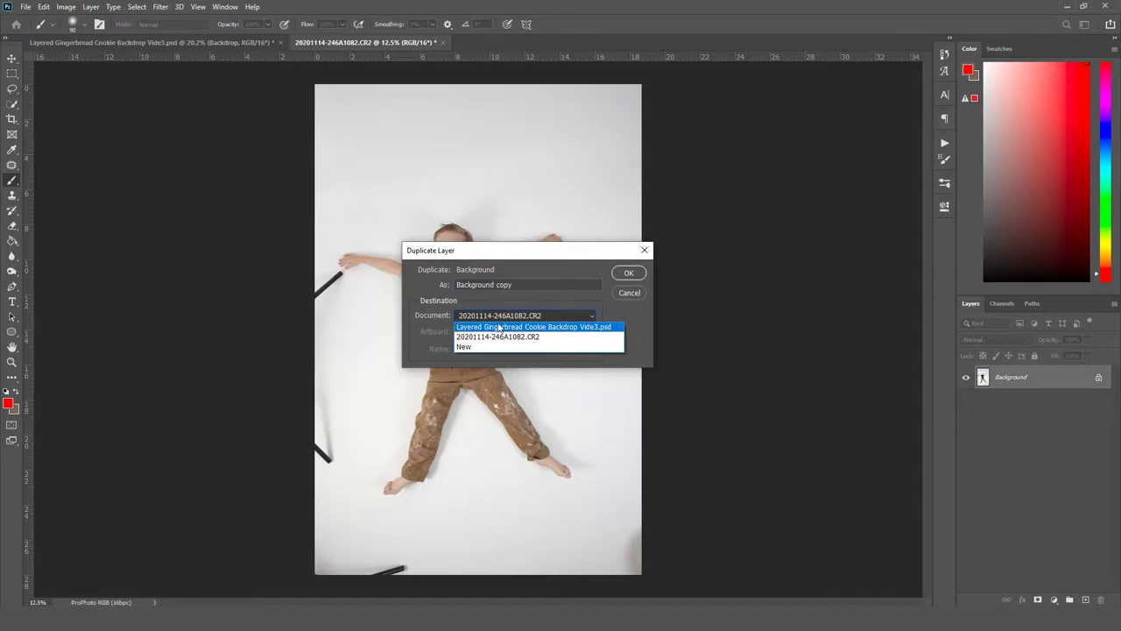
pyautogui.click(469, 328)
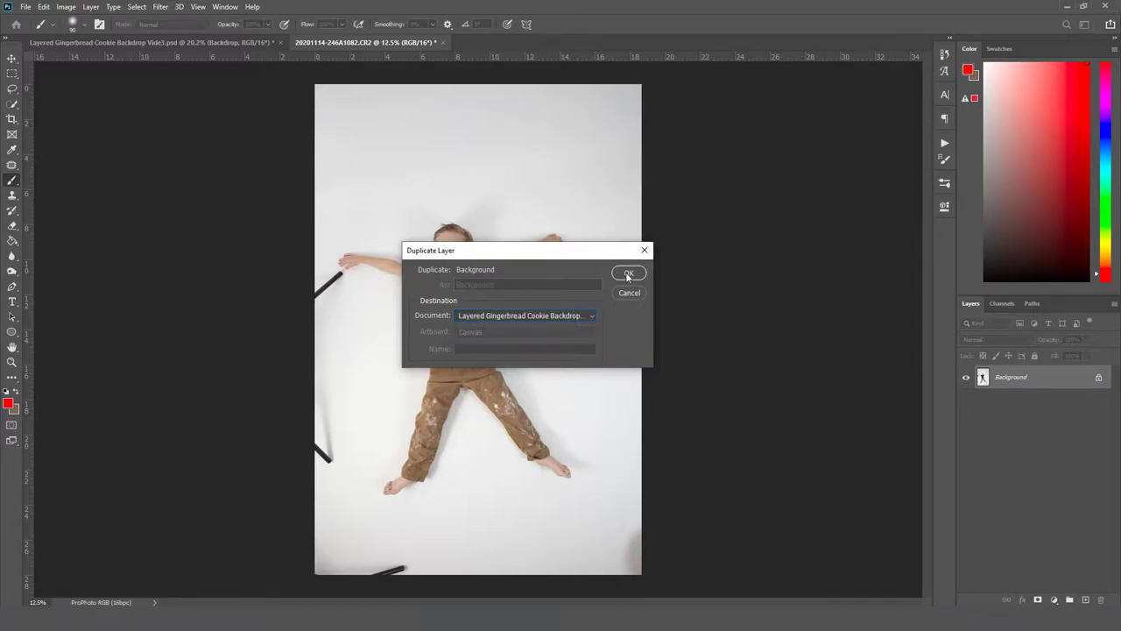
pyautogui.click(627, 275)
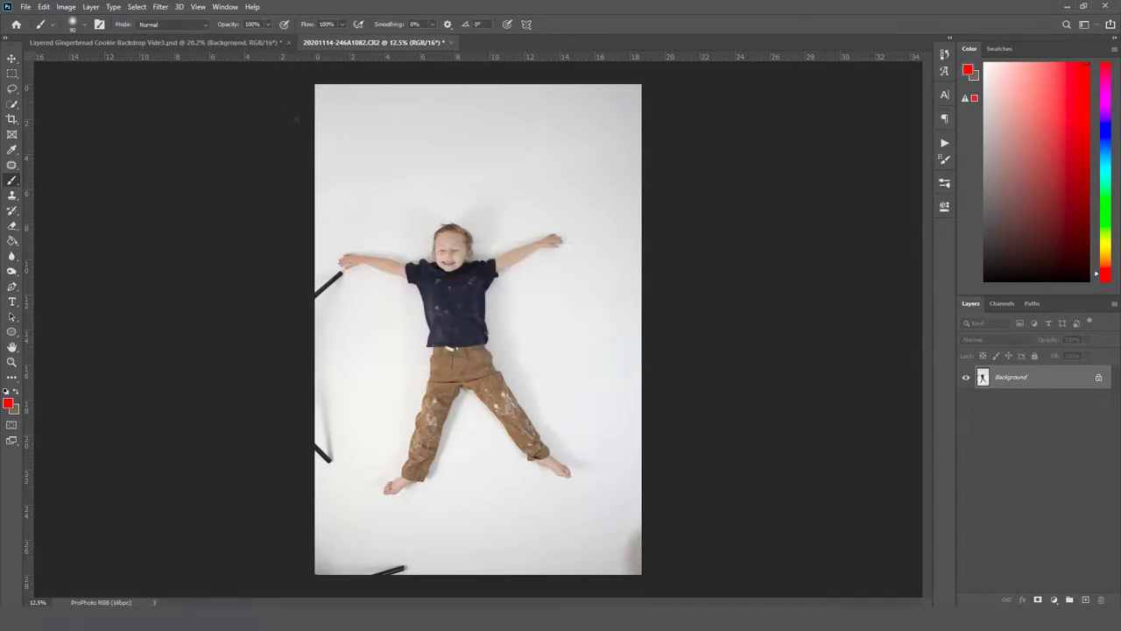
# In the gingerbread document, drag the child photo layer into the Put Your Image Here group.
pyautogui.click(231, 43)
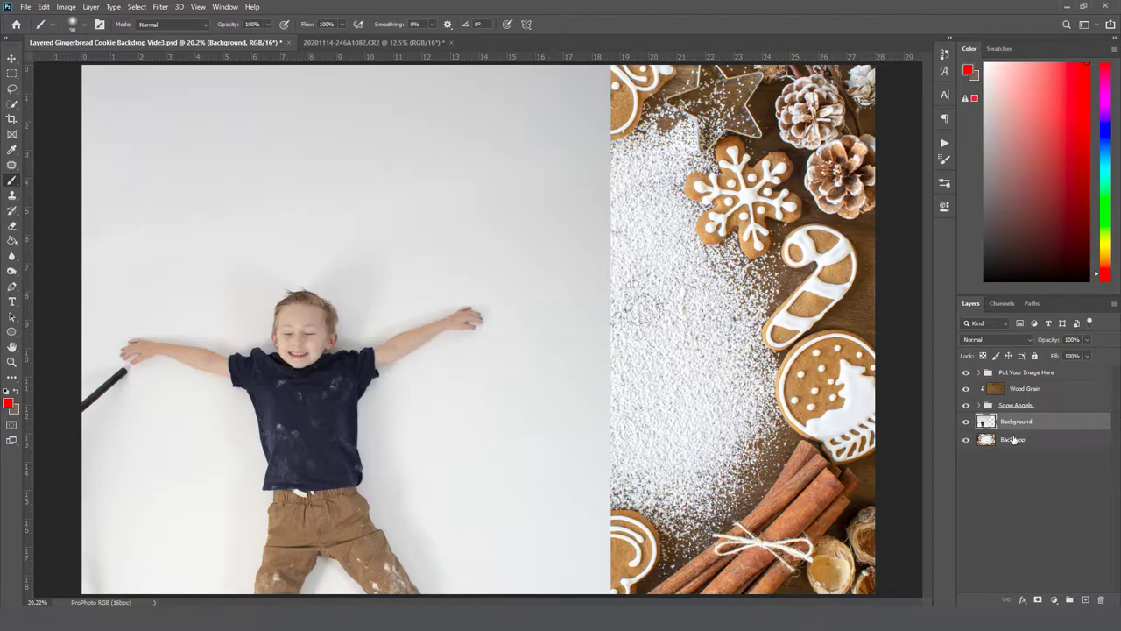
pyautogui.click(1018, 443)
pyautogui.click(1007, 423)
pyautogui.moveTo(1017, 424); pyautogui.dragTo(1024, 374)
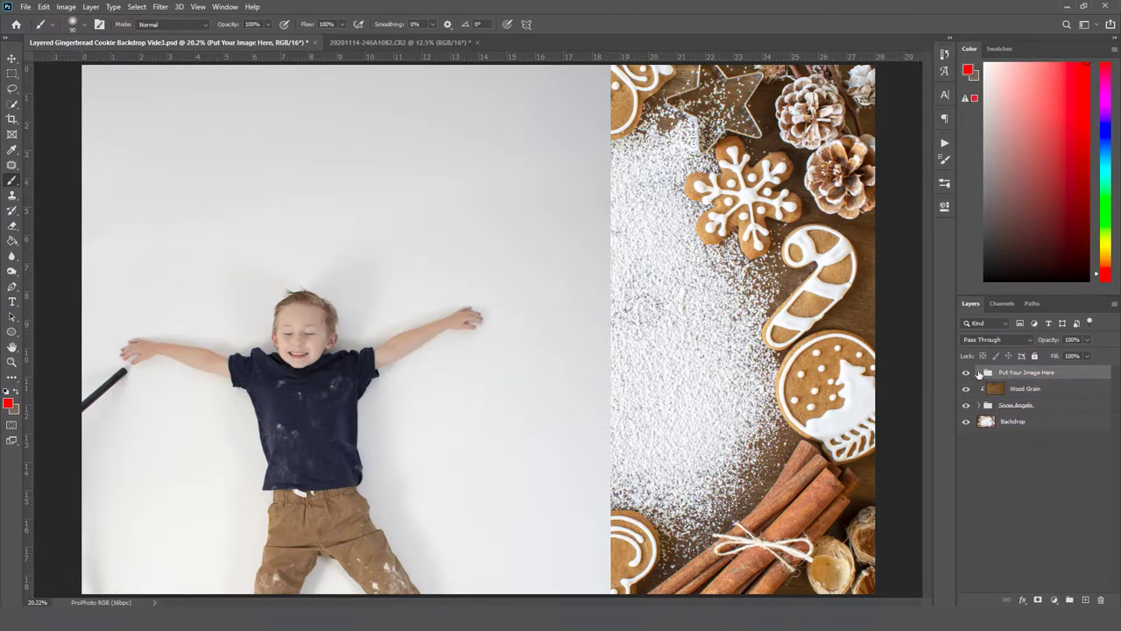
# Free-transform the child photo layer down to about 48% and position it over the flour patch.
pyautogui.click(979, 372)
pyautogui.click(1025, 395)
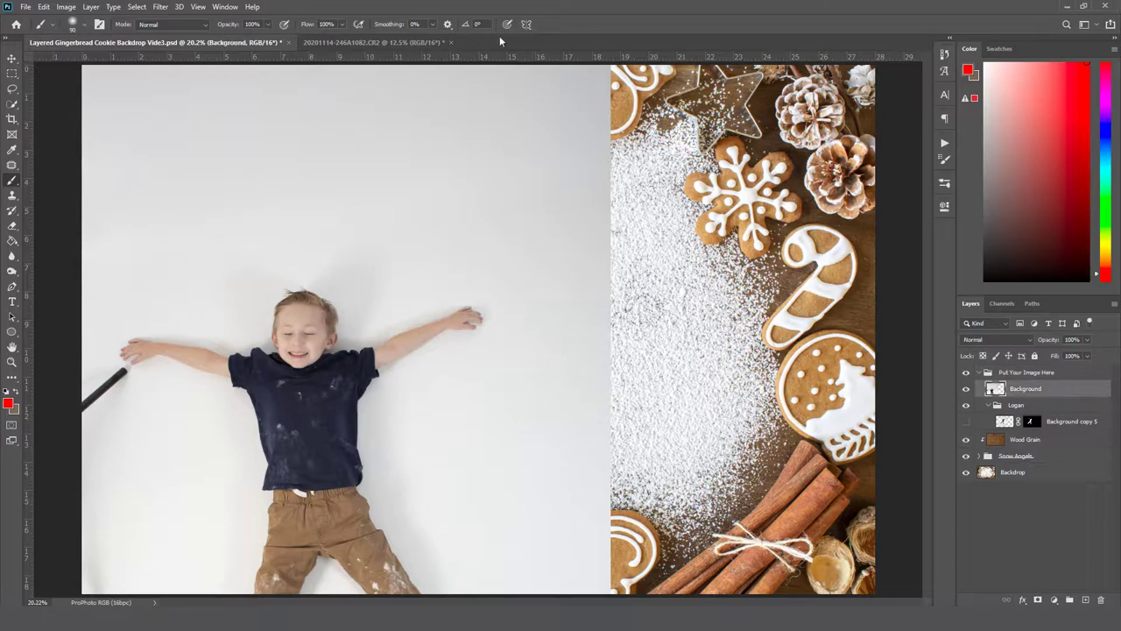
pyautogui.click(12, 60)
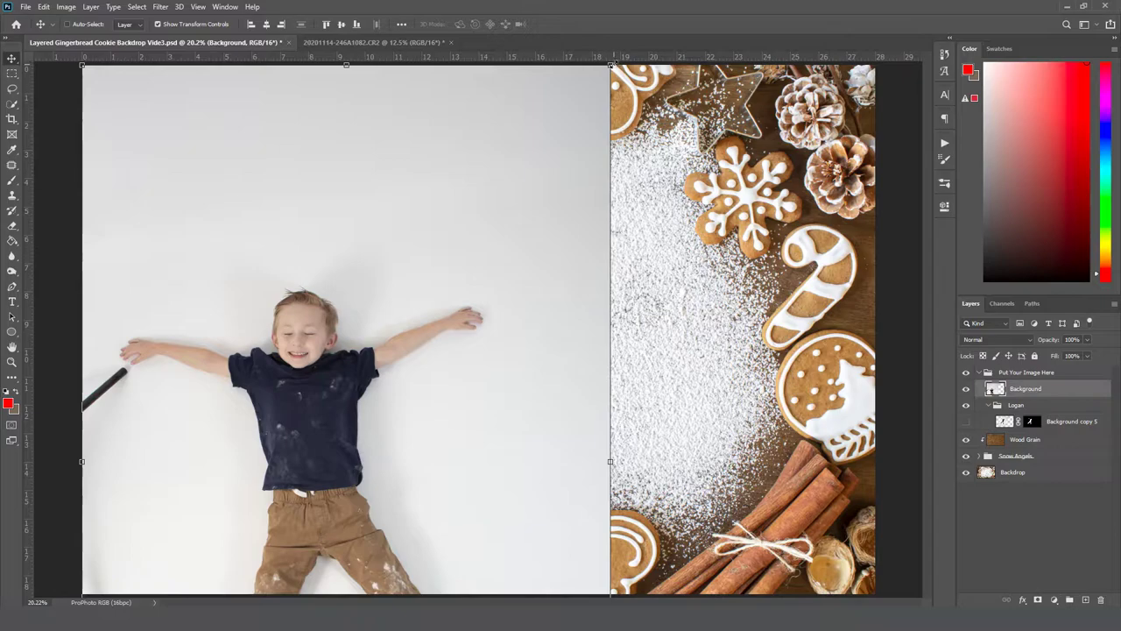
pyautogui.moveTo(611, 65); pyautogui.dragTo(480, 246)
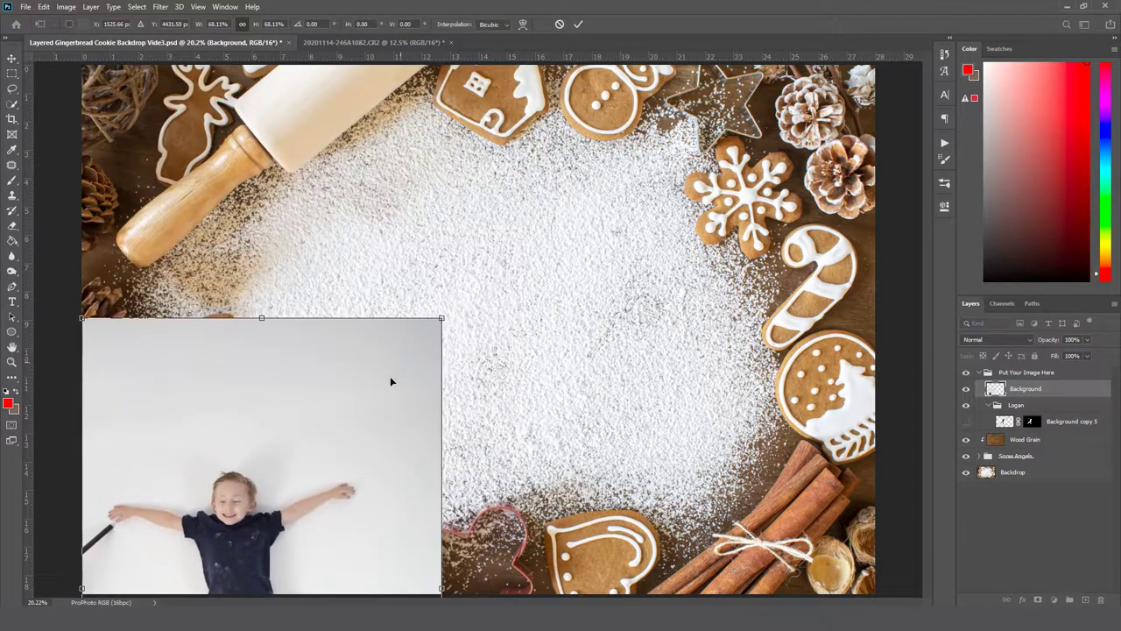
pyautogui.moveTo(390, 382); pyautogui.dragTo(531, 188)
pyautogui.moveTo(580, 132); pyautogui.dragTo(496, 258)
pyautogui.moveTo(455, 315); pyautogui.dragTo(518, 150)
pyautogui.moveTo(571, 77); pyautogui.dragTo(553, 116)
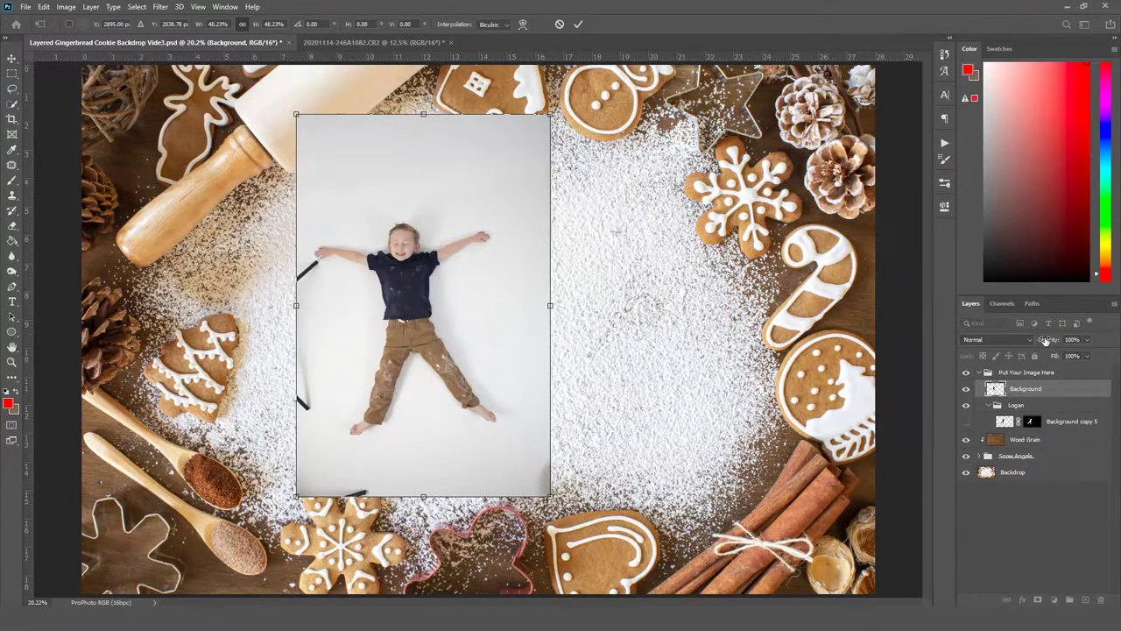
# Lower opacity to align the photo, fine-tune it to about 50%, commit, and restore 100% opacity.
pyautogui.click(1087, 340)
pyautogui.moveTo(1085, 354); pyautogui.dragTo(1074, 354)
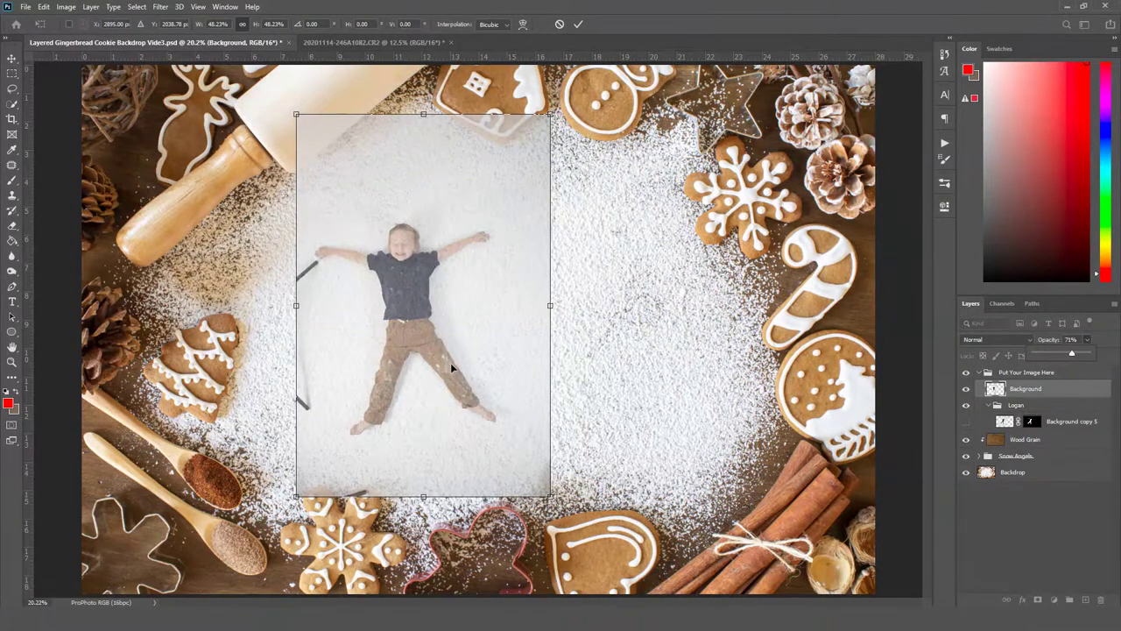
pyautogui.moveTo(454, 369)
pyautogui.mouseDown()
pyautogui.moveTo(420, 319)
pyautogui.moveTo(445, 358)
pyautogui.mouseUp()
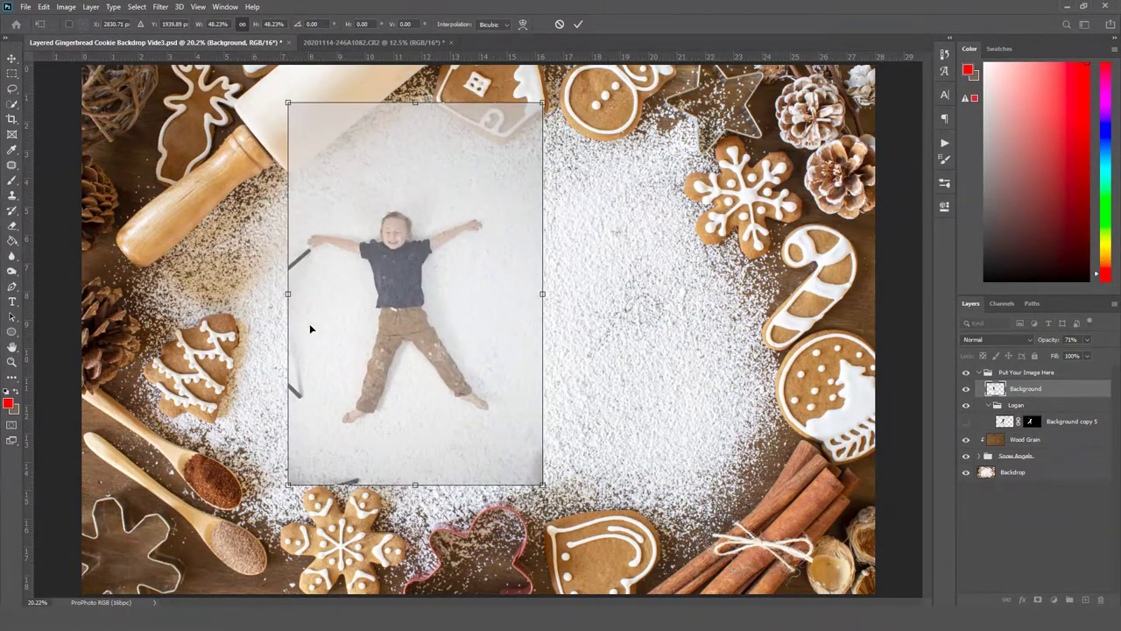
pyautogui.moveTo(542, 103); pyautogui.dragTo(548, 92)
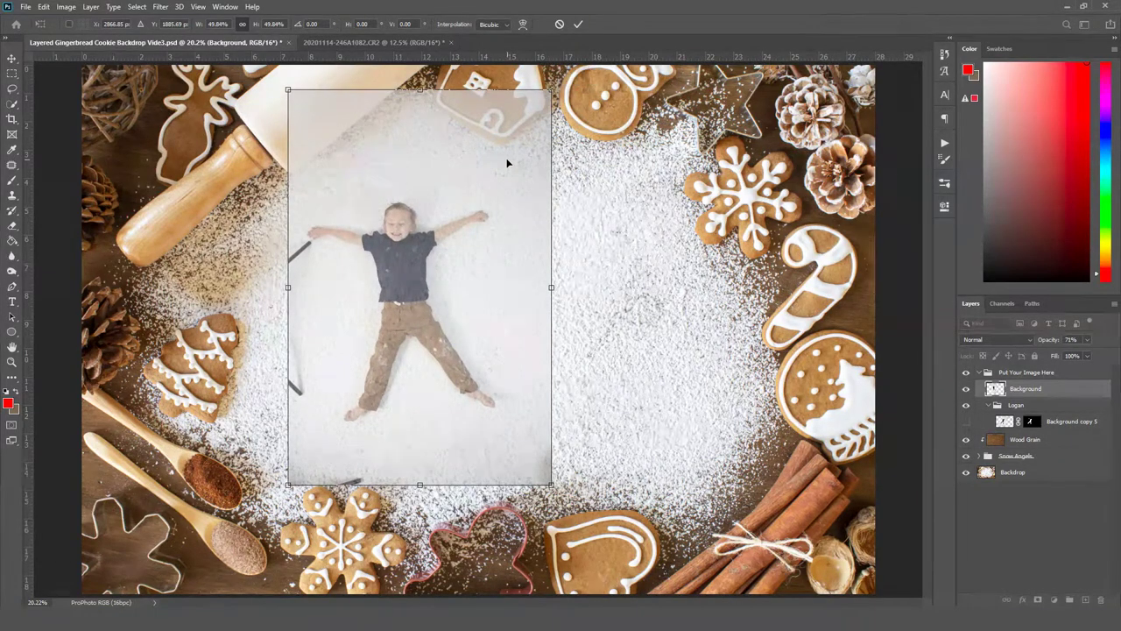
pyautogui.click(579, 25)
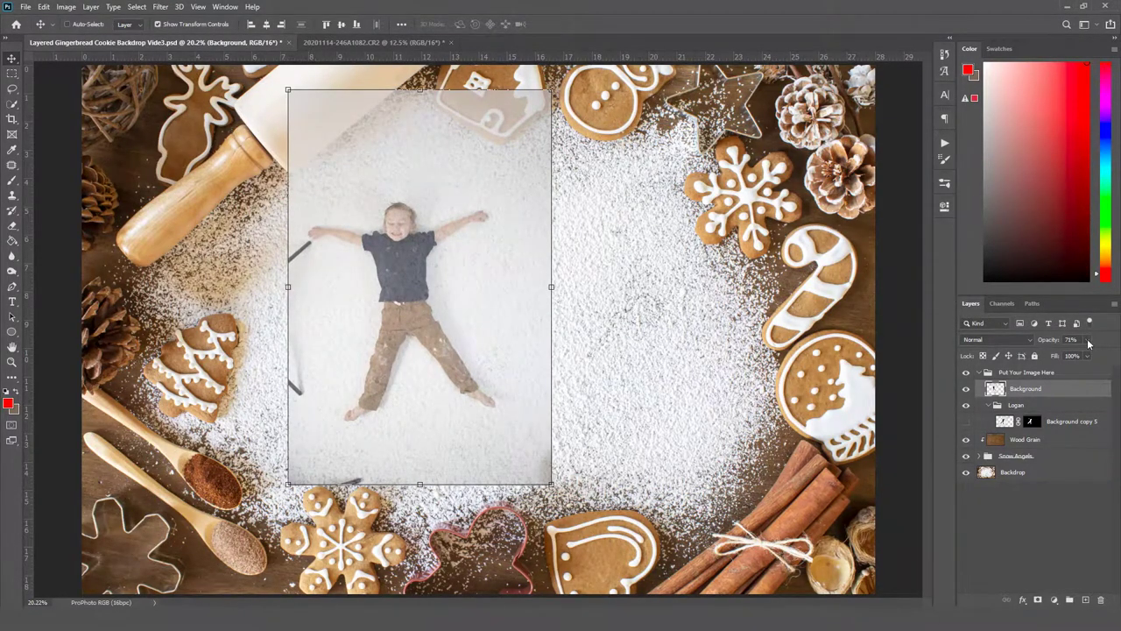
pyautogui.click(1087, 340)
pyautogui.moveTo(1089, 356); pyautogui.dragTo(1104, 355)
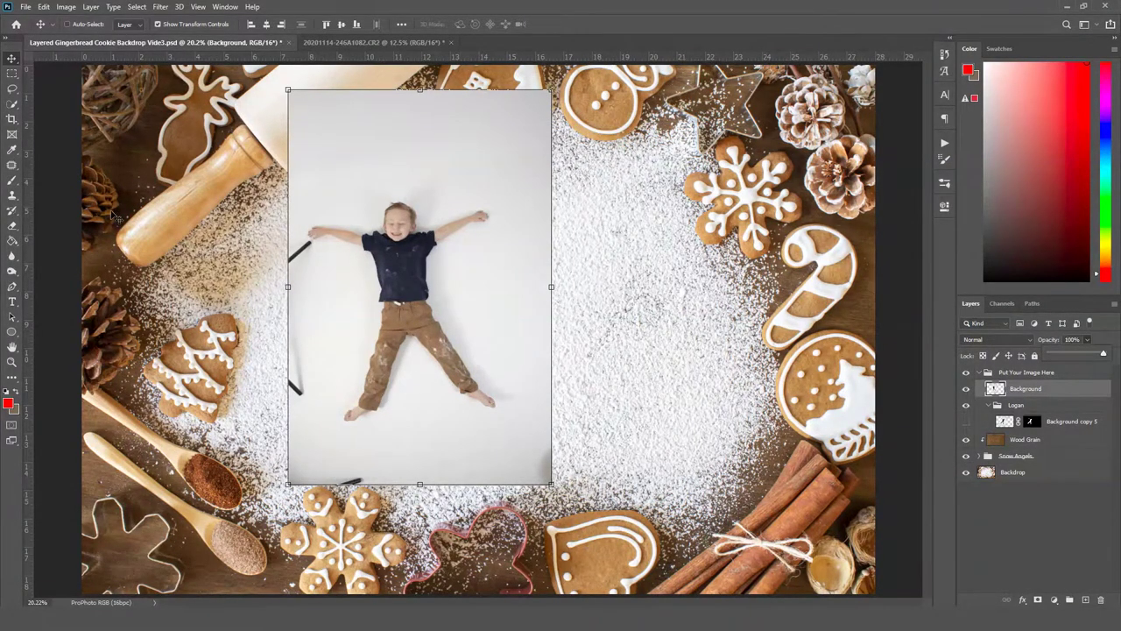
# Pick the Pen tool and zoom in on the boy's outstretched left arm.
pyautogui.click(11, 286)
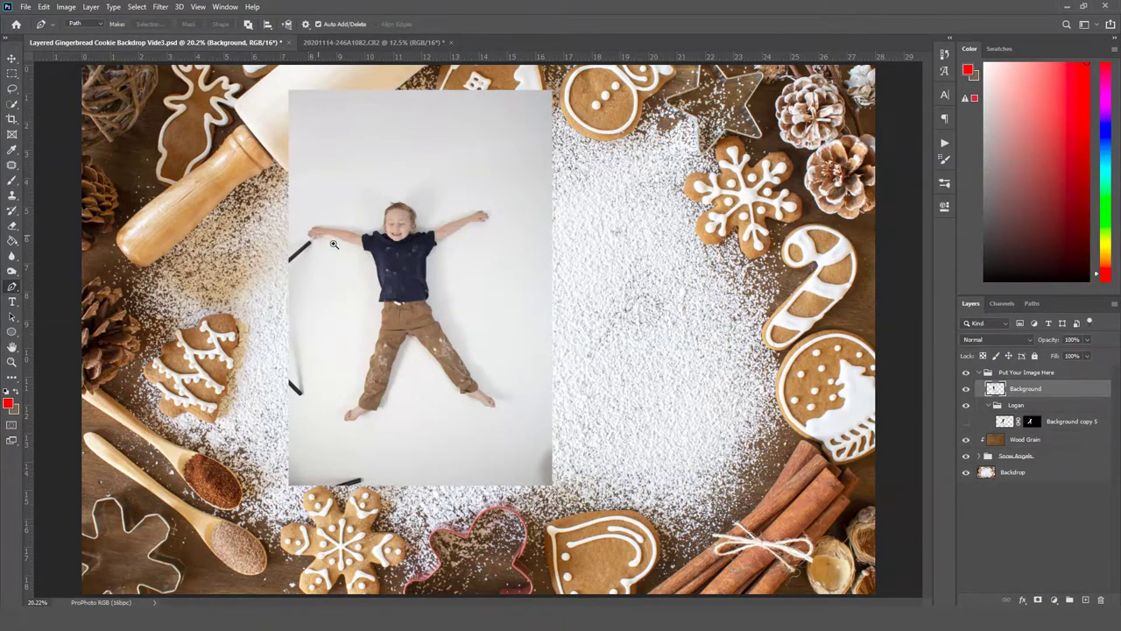
pyautogui.scroll(10, 274, 269)
pyautogui.moveTo(400, 243); pyautogui.dragTo(314, 453)
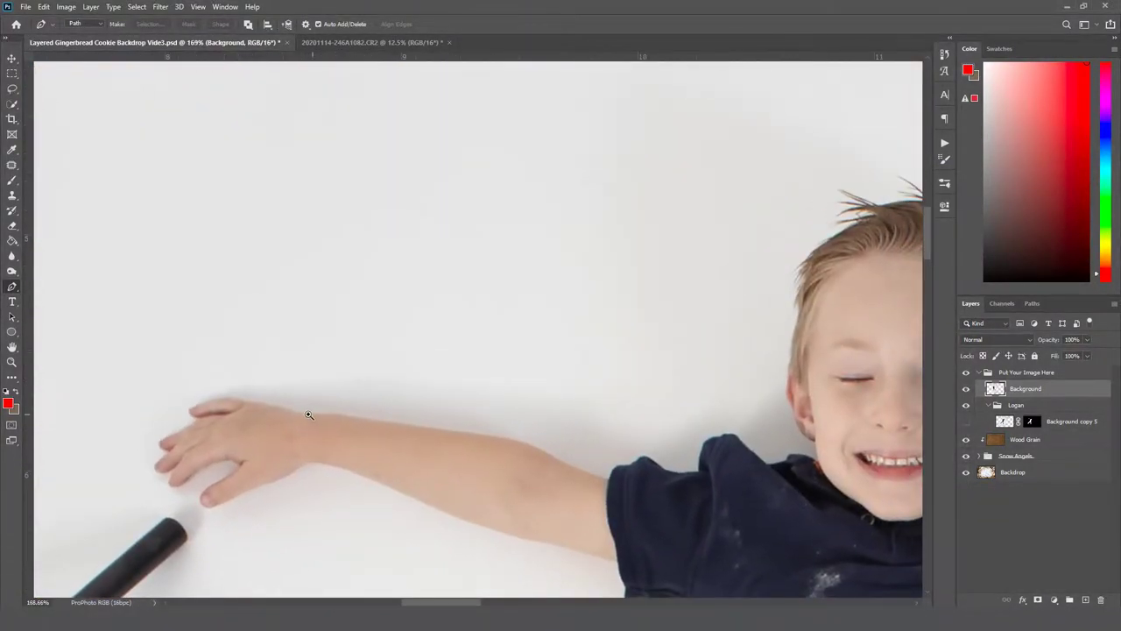
pyautogui.scroll(-2, 295, 405)
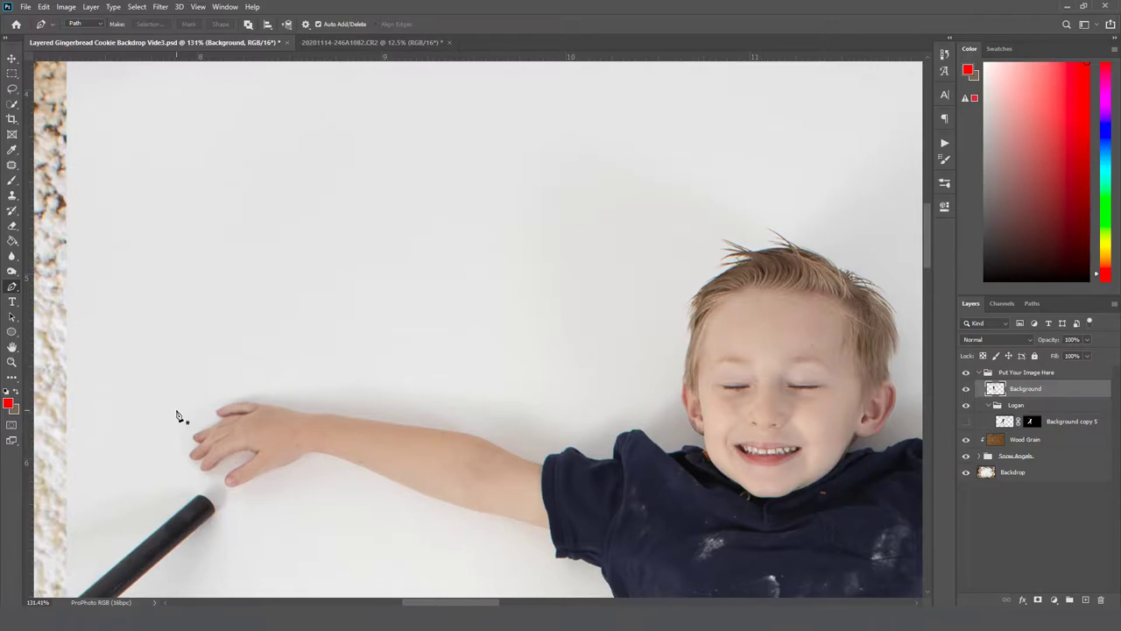
pyautogui.scroll(3, 175, 416)
# Place anchors from the fingertip along the top of the fingers toward the wrist.
pyautogui.moveTo(202, 421); pyautogui.dragTo(292, 343)
pyautogui.click(280, 377)
pyautogui.click(279, 367)
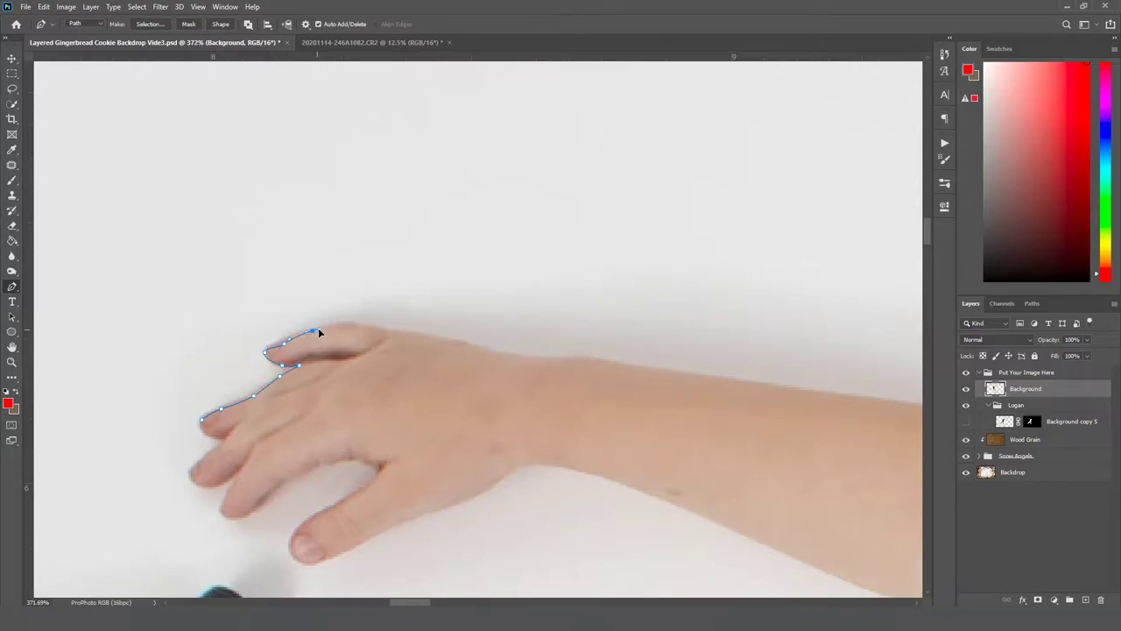
pyautogui.click(348, 323)
pyautogui.moveTo(353, 327); pyautogui.dragTo(506, 355)
pyautogui.moveTo(575, 359); pyautogui.dragTo(580, 356)
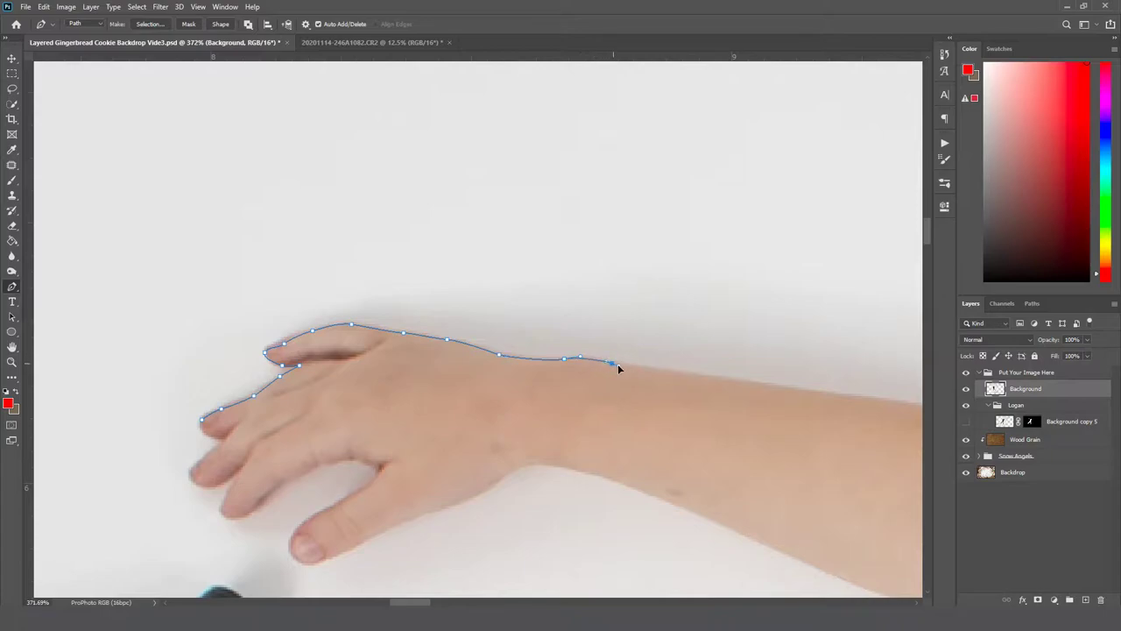
pyautogui.scroll(-5, 694, 400)
# Continue the path up the boy's cheek and across the top of his hair to the right temple.
pyautogui.moveTo(614, 438); pyautogui.dragTo(274, 457)
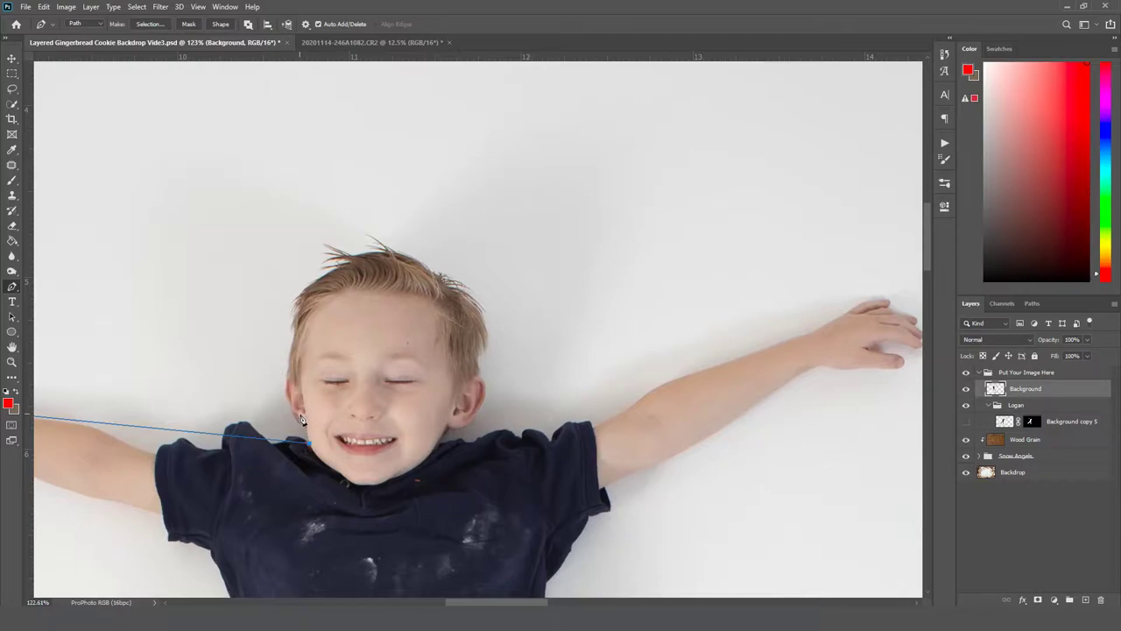
pyautogui.click(306, 424)
pyautogui.click(291, 366)
pyautogui.click(298, 318)
pyautogui.click(339, 271)
pyautogui.click(362, 258)
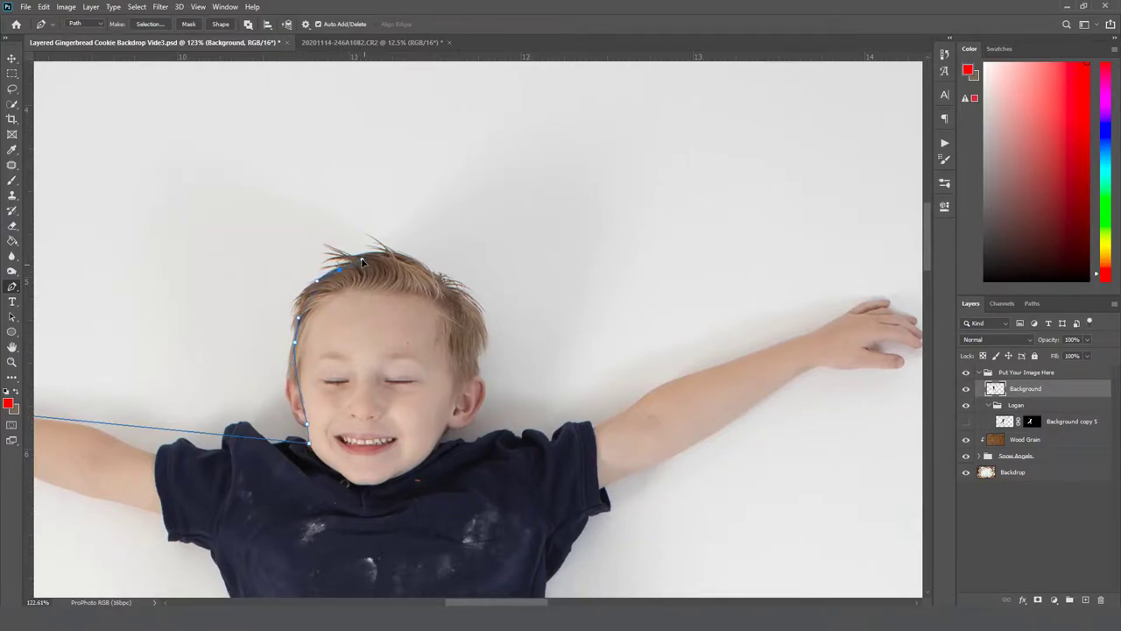
pyautogui.click(412, 261)
pyautogui.click(456, 285)
pyautogui.click(470, 302)
pyautogui.click(481, 325)
pyautogui.click(477, 366)
# Trace the path over the ear and down its back and lower edge toward the neck.
pyautogui.scroll(5, 480, 386)
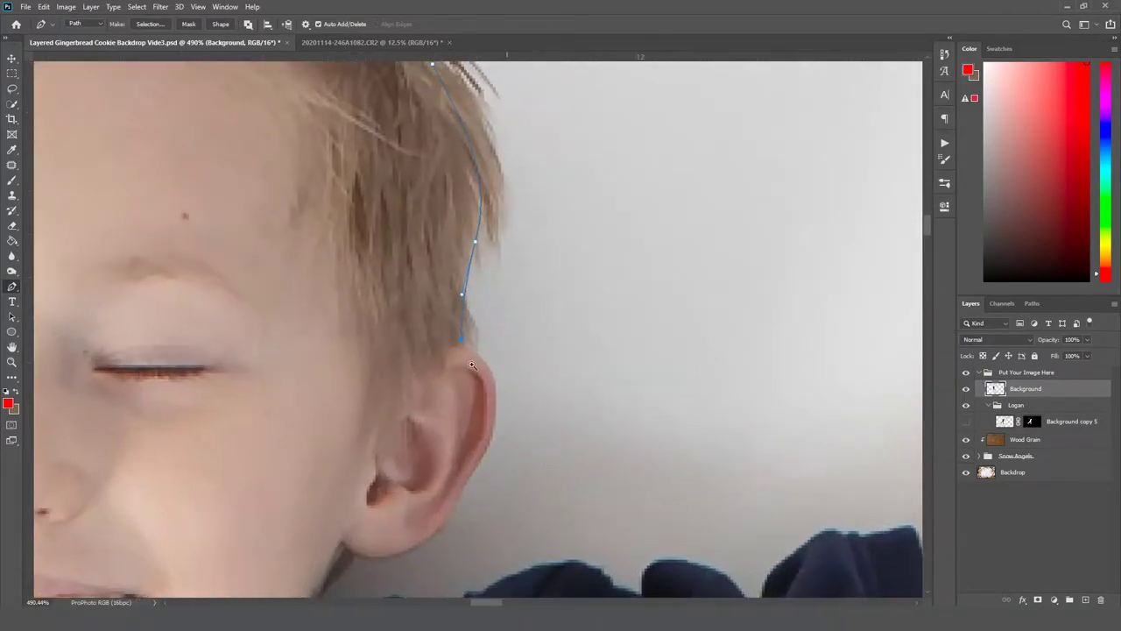
pyautogui.click(482, 355)
pyautogui.click(488, 364)
pyautogui.click(492, 375)
pyautogui.click(495, 408)
pyautogui.click(493, 427)
pyautogui.click(486, 448)
pyautogui.click(456, 503)
pyautogui.click(445, 522)
pyautogui.click(434, 531)
pyautogui.click(426, 540)
# Add points down the torso and close the path at the starting fingertip.
pyautogui.scroll(-8, 469, 544)
pyautogui.scroll(-5, 526, 411)
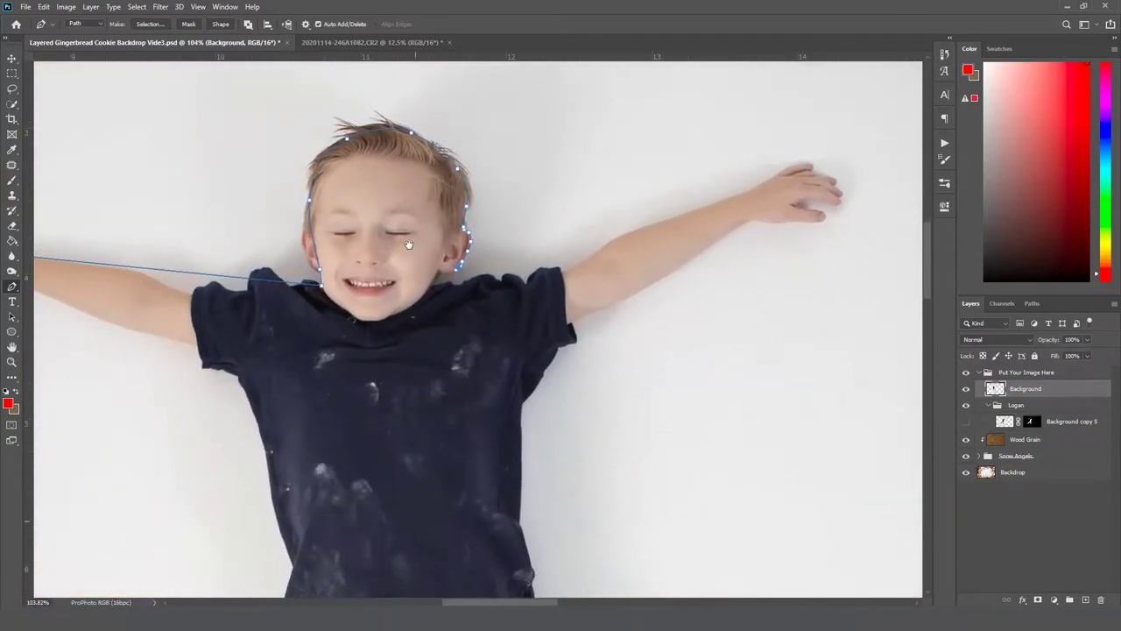
pyautogui.click(390, 388)
pyautogui.moveTo(163, 371); pyautogui.dragTo(453, 482)
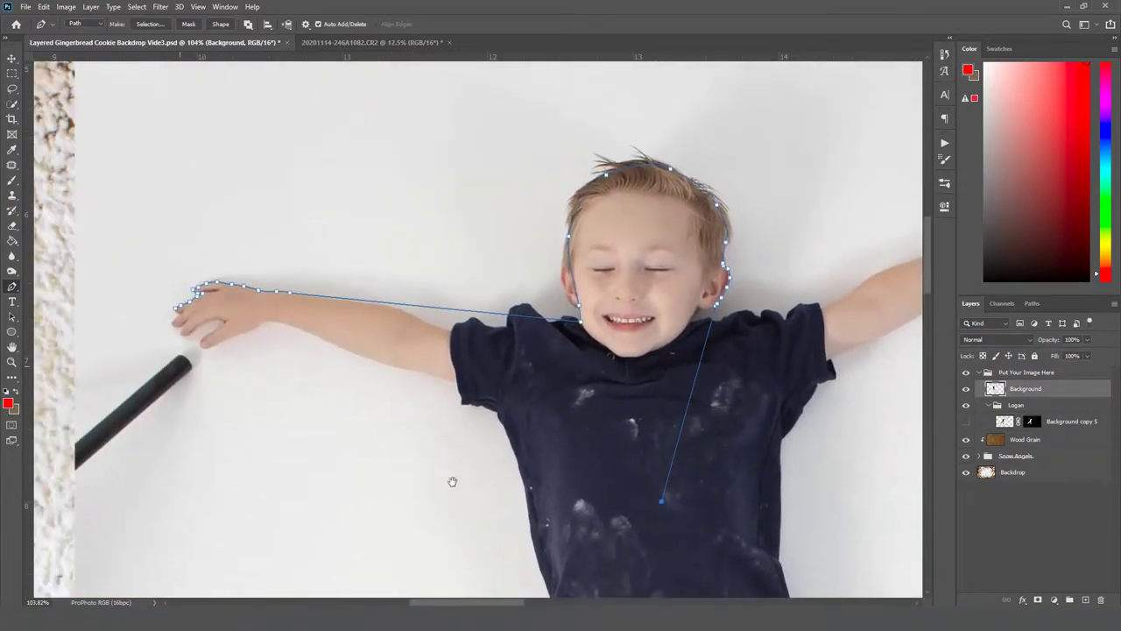
pyautogui.click(321, 475)
pyautogui.click(189, 341)
pyautogui.keyDown('ctrl'); pyautogui.click(179, 315); pyautogui.keyUp('ctrl')
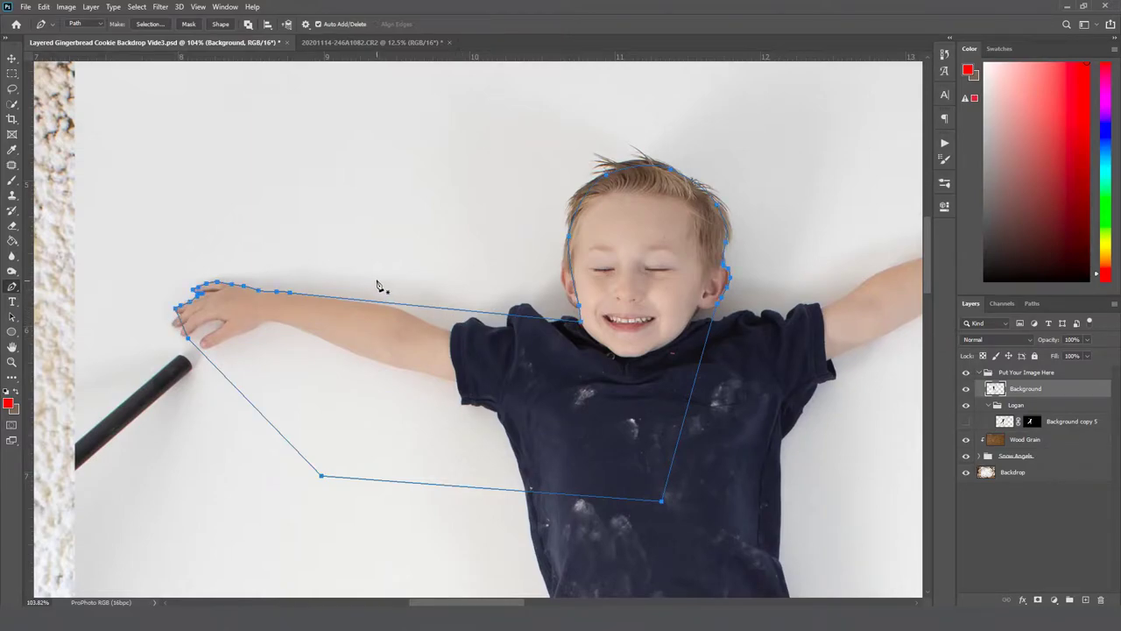
# Use Make Selection on the closed path with a 0.5-pixel feather radius.
pyautogui.rightClick(373, 430)
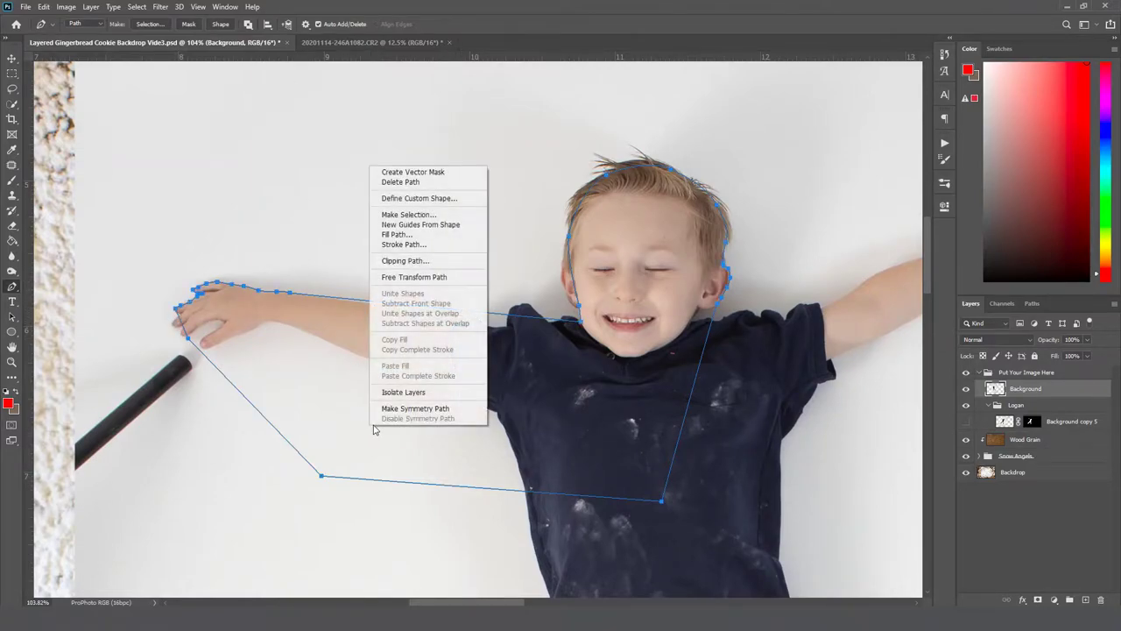
pyautogui.click(388, 215)
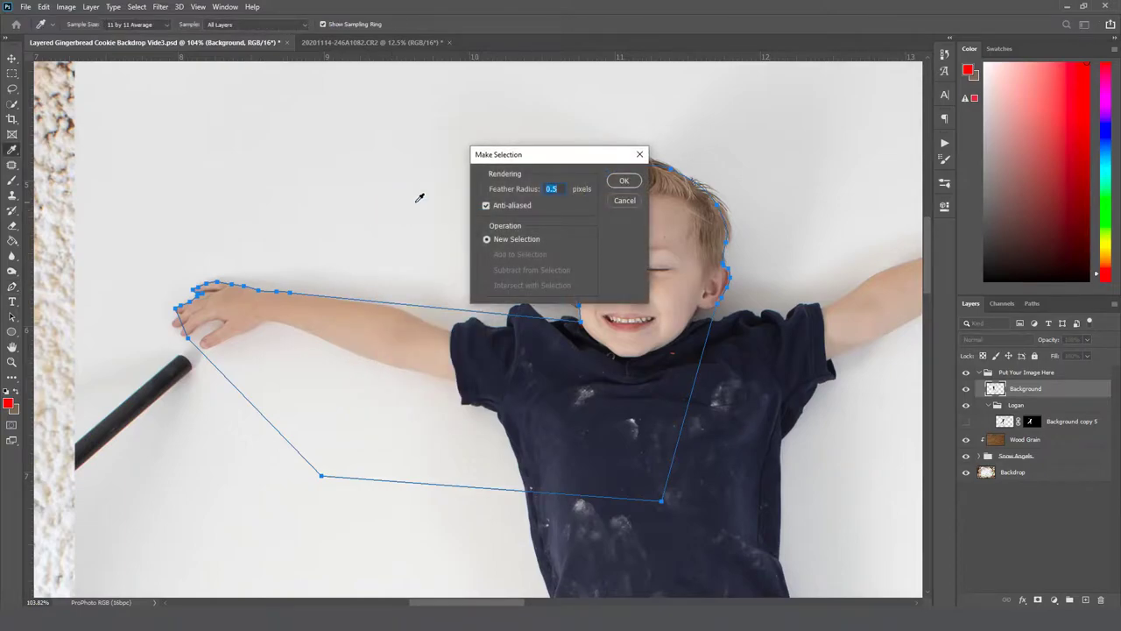
pyautogui.moveTo(544, 160); pyautogui.dragTo(373, 134)
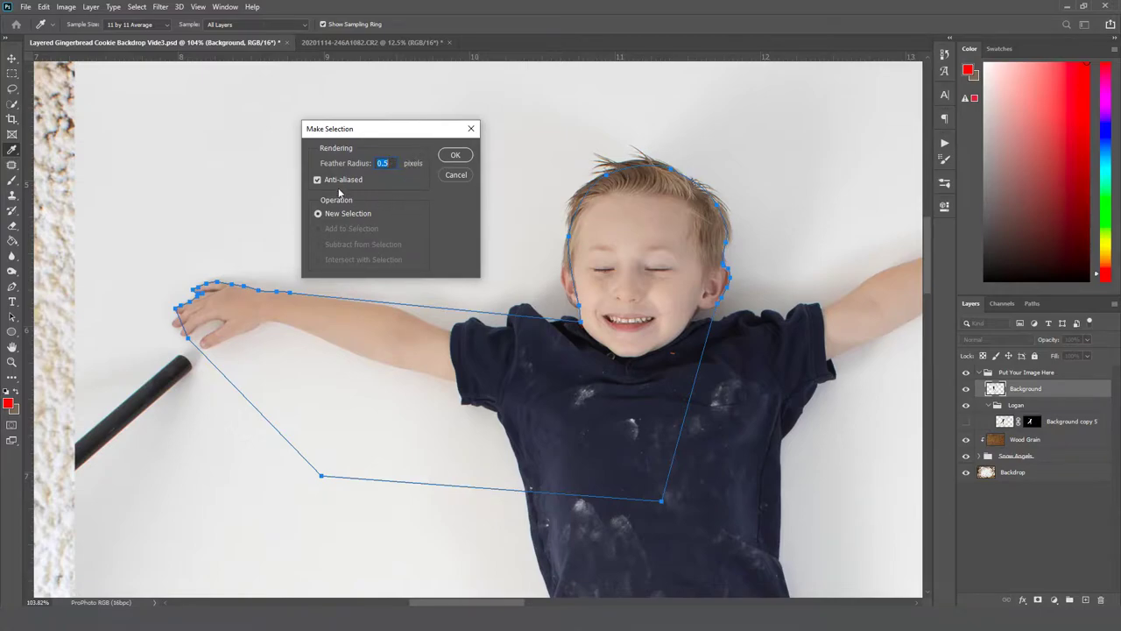
pyautogui.click(456, 155)
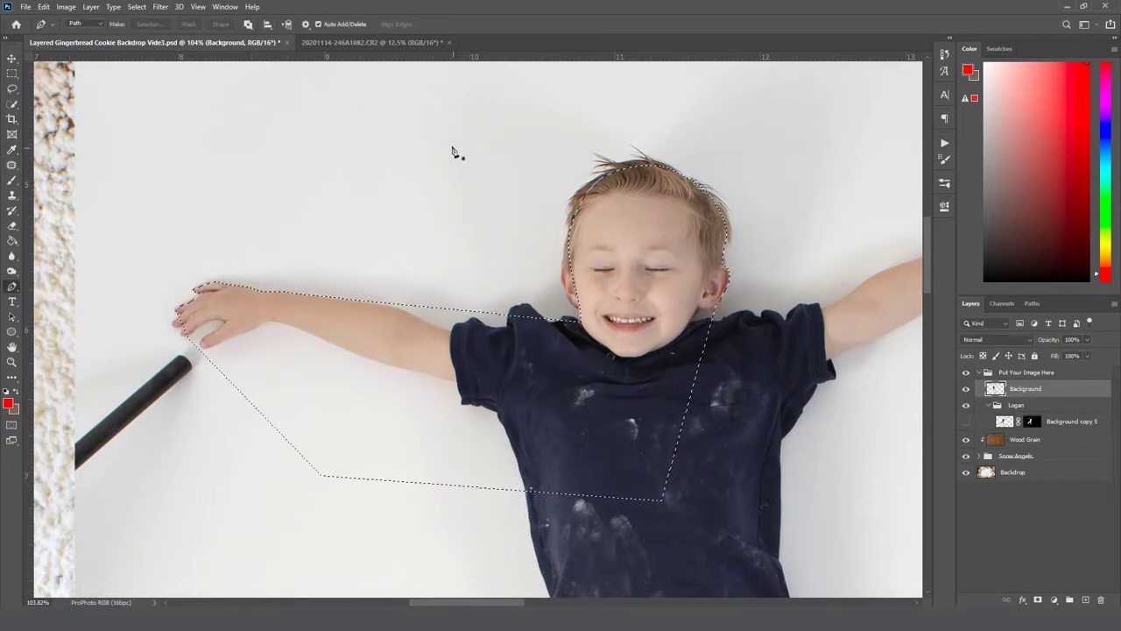
pyautogui.click(12, 76)
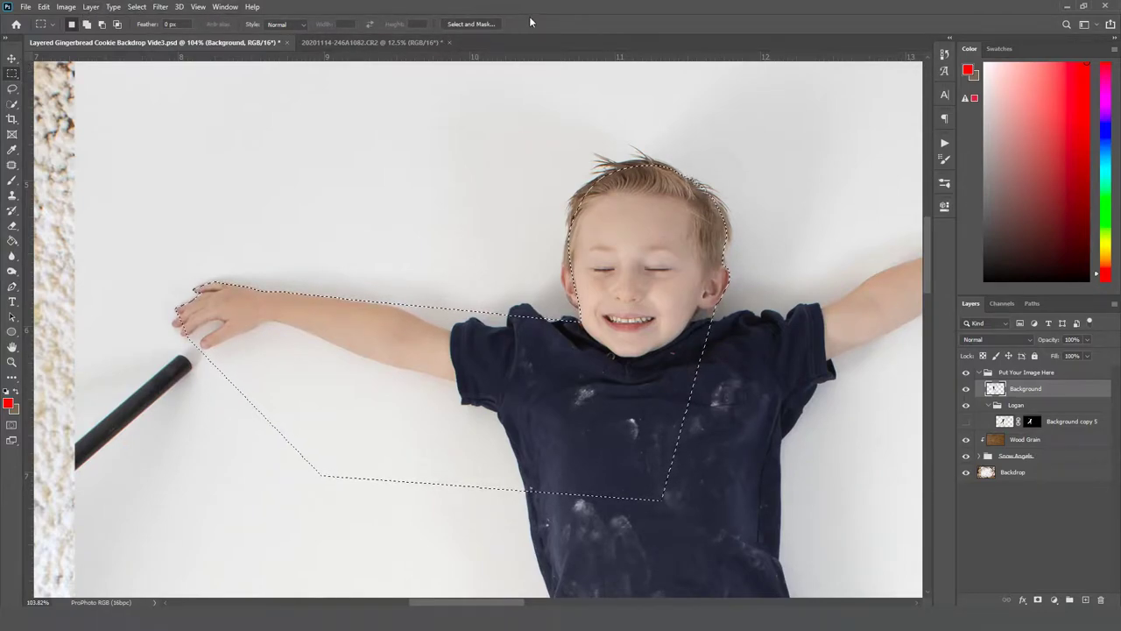
# In Select and Mask, brush the hair edge with Refine Edge and output the result as a selection.
pyautogui.click(470, 24)
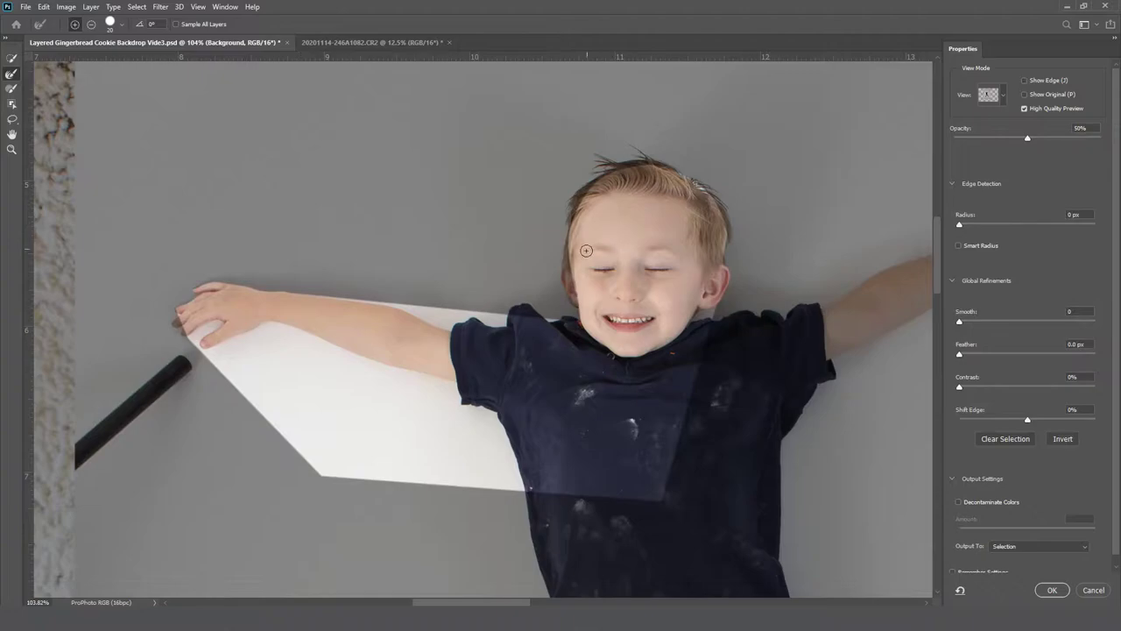
pyautogui.moveTo(566, 281)
pyautogui.mouseDown()
pyautogui.moveTo(586, 172)
pyautogui.moveTo(610, 153)
pyautogui.moveTo(668, 164)
pyautogui.moveTo(717, 194)
pyautogui.moveTo(732, 265)
pyautogui.mouseUp()
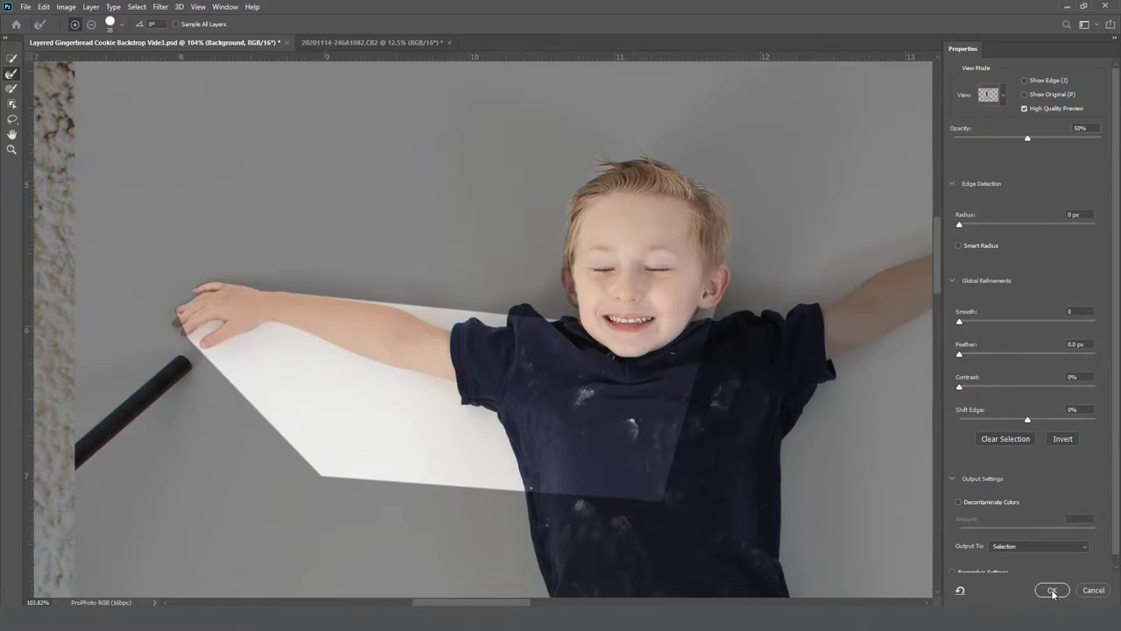
pyautogui.click(1035, 547)
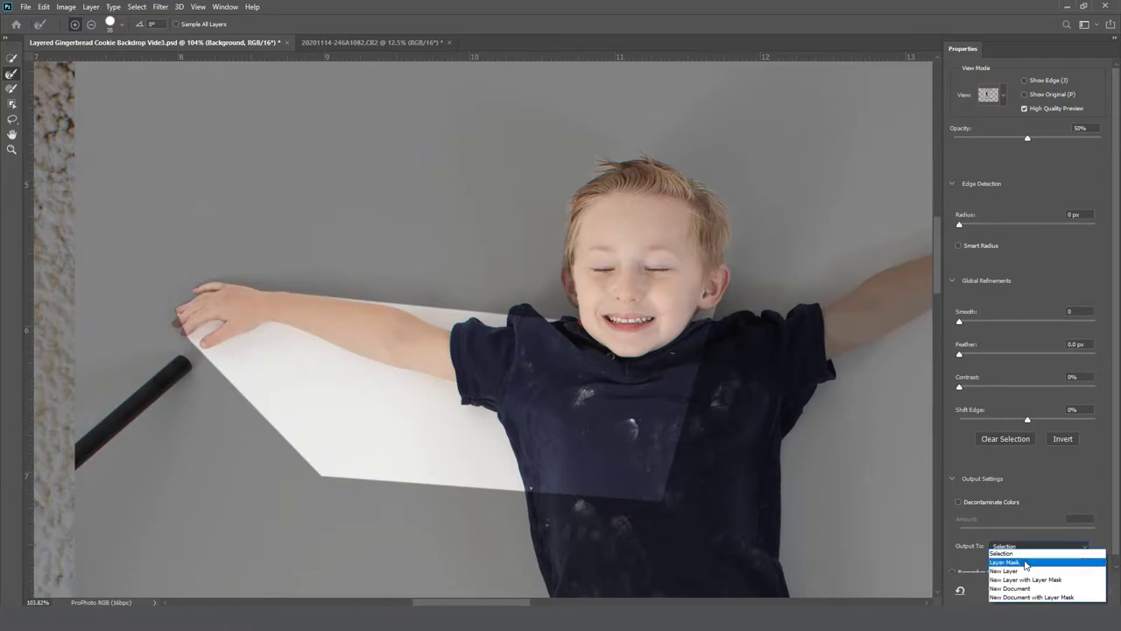
pyautogui.click(1032, 551)
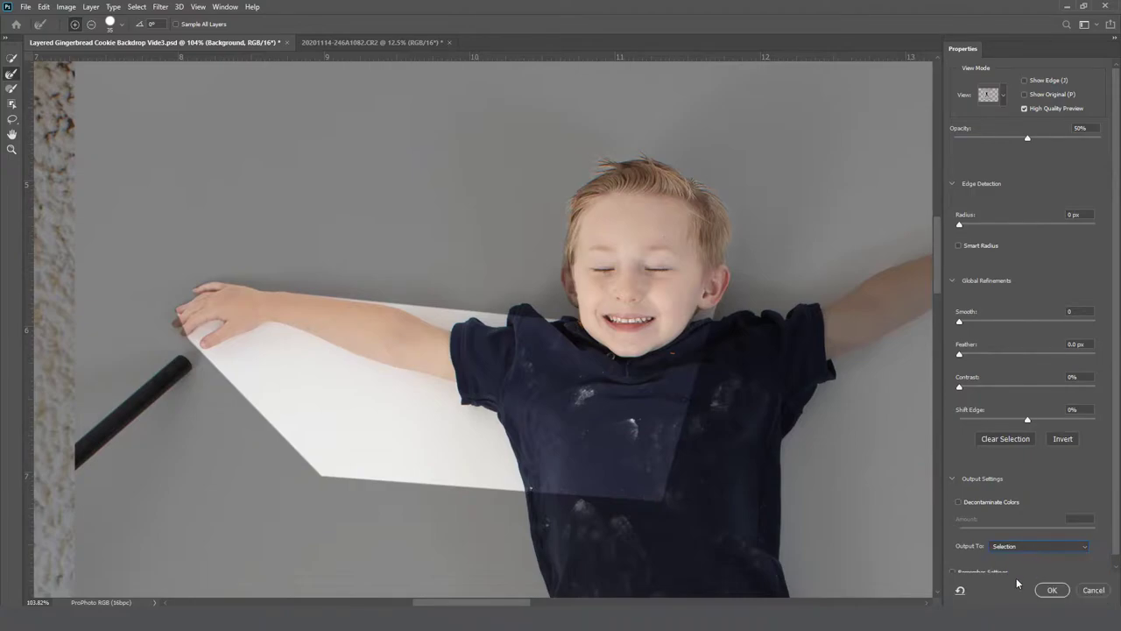
pyautogui.click(1052, 590)
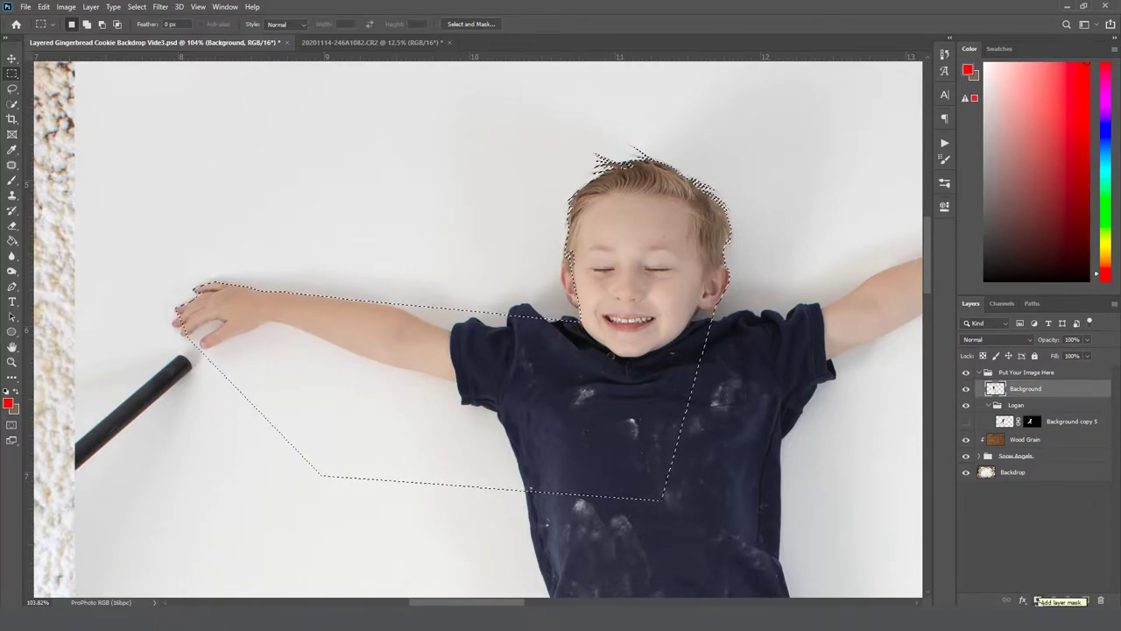
# Add a layer mask from the selection, then test a brush stroke on the face and undo it.
pyautogui.click(1038, 601)
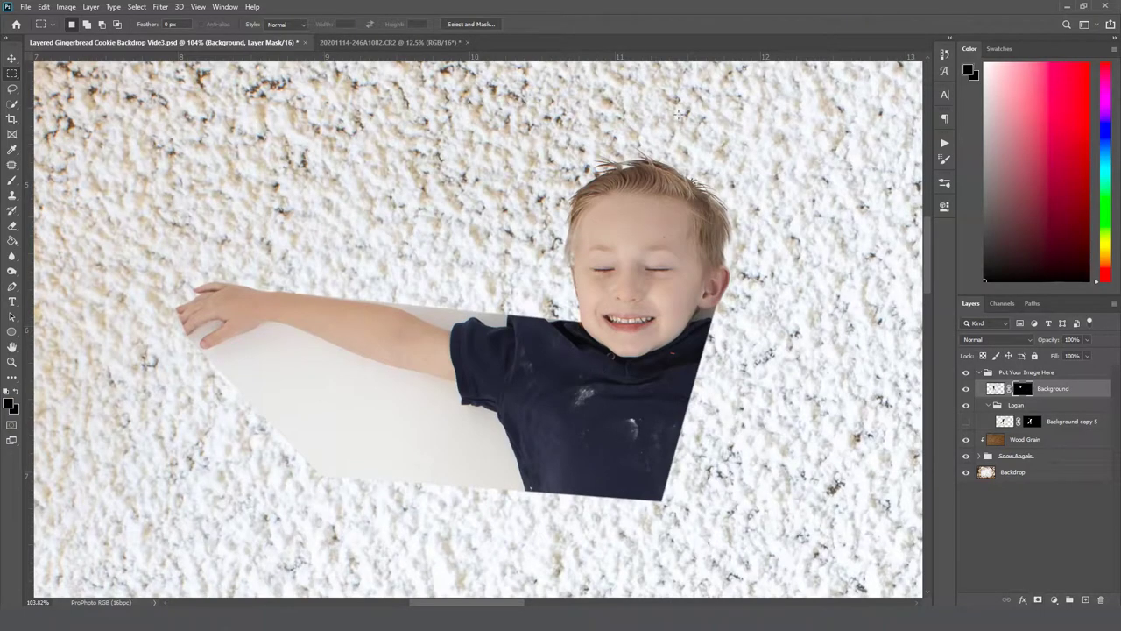
pyautogui.hotkey('ctrl', '0')
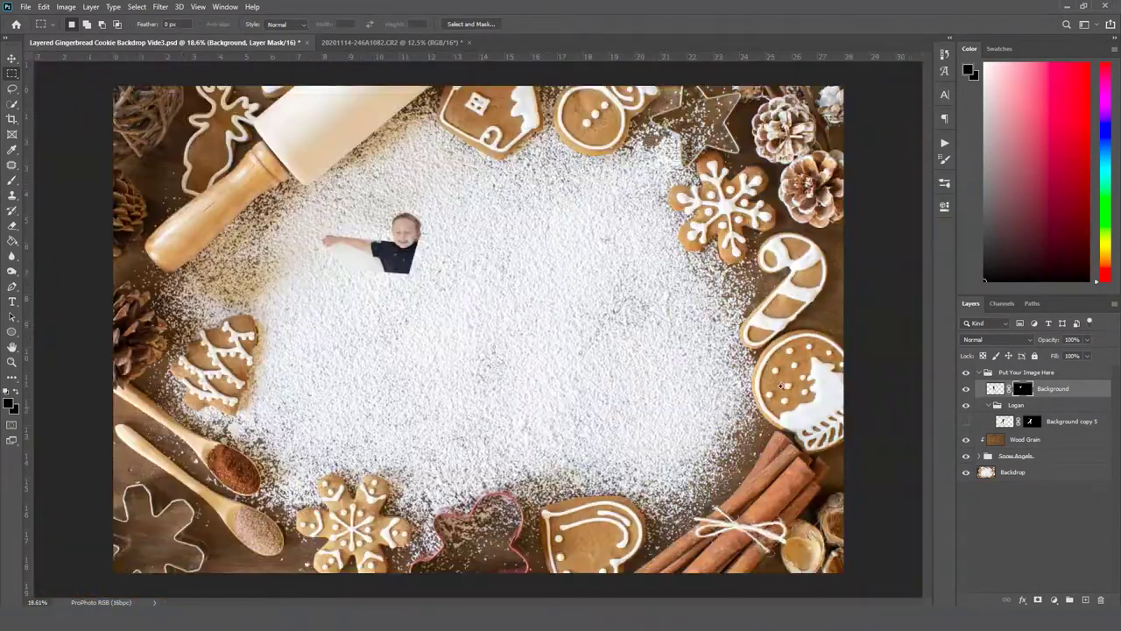
pyautogui.scroll(6, 420, 249)
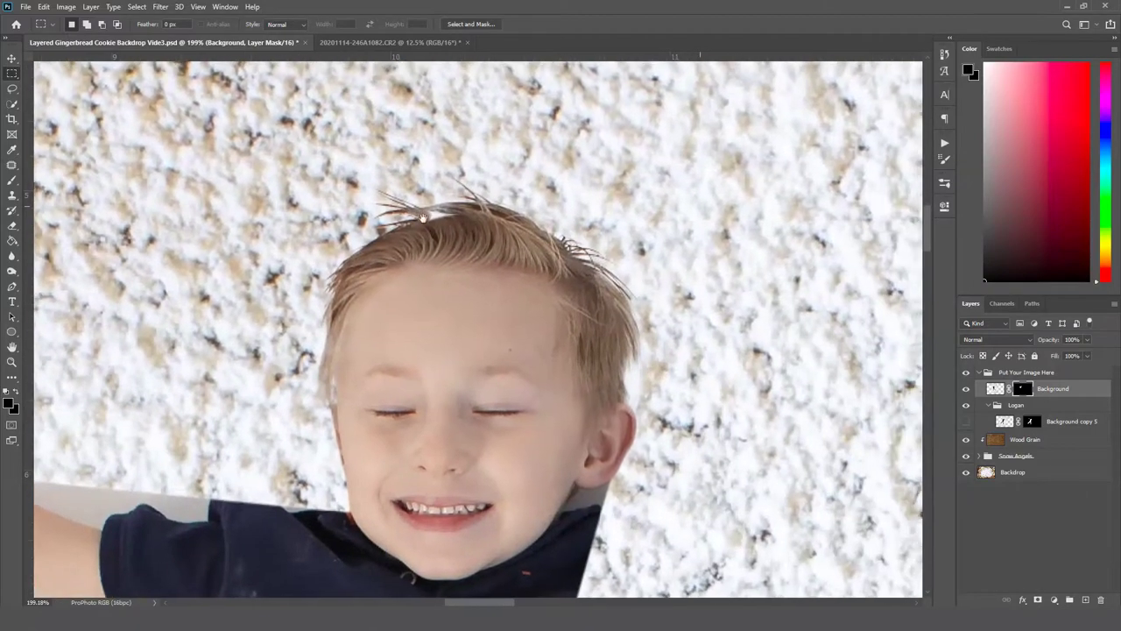
pyautogui.moveTo(422, 216); pyautogui.dragTo(415, 210)
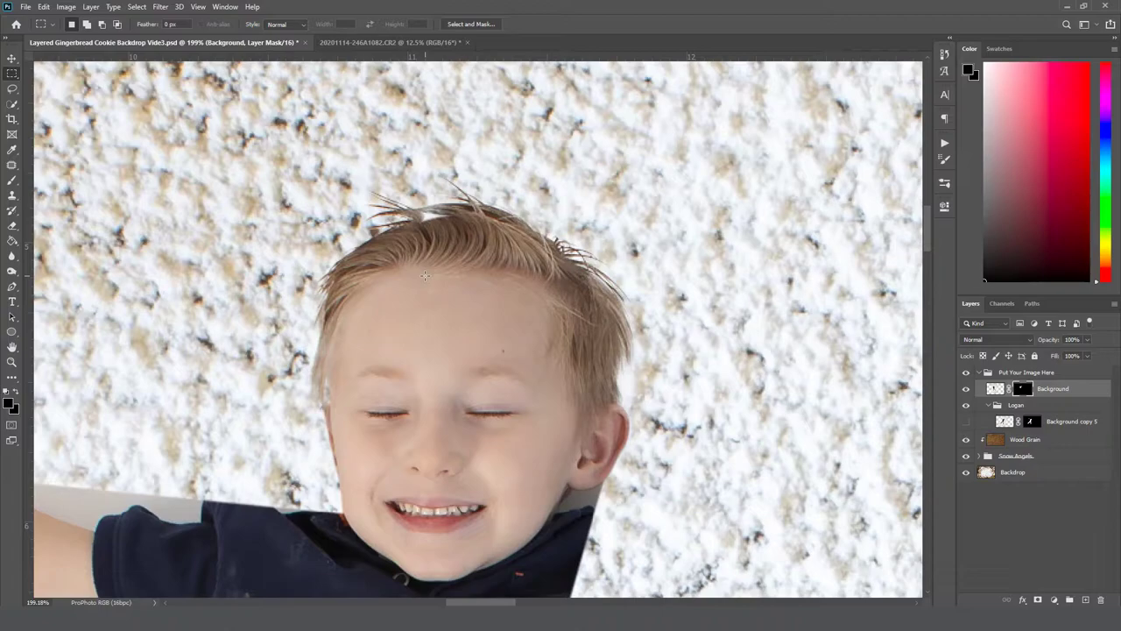
pyautogui.click(13, 180)
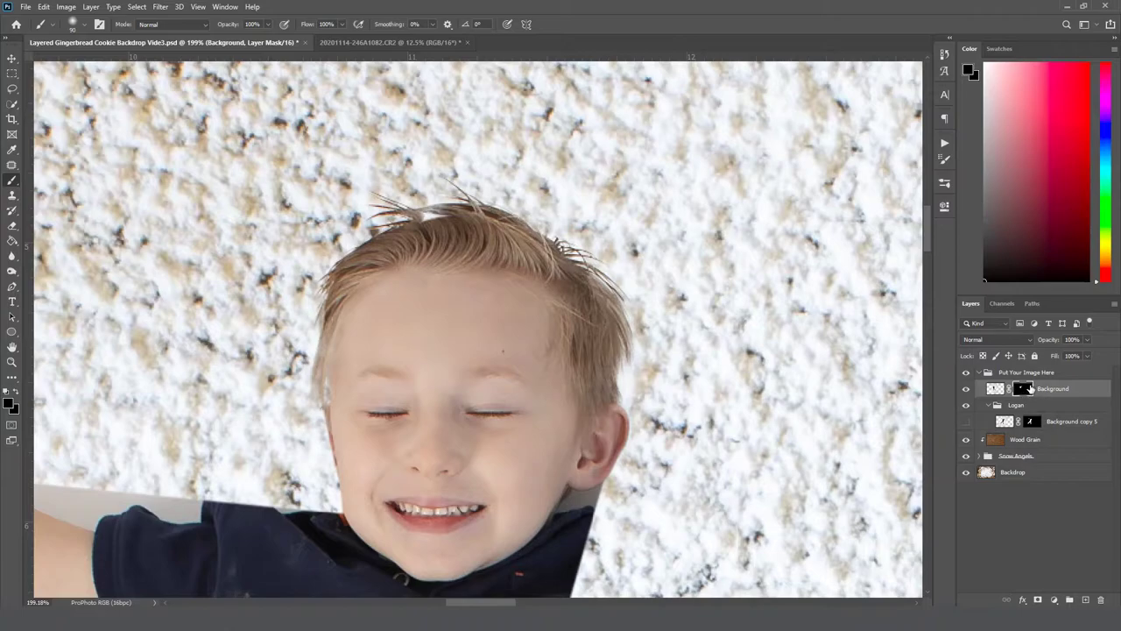
pyautogui.press('[')
pyautogui.press('[')
pyautogui.press('[')
pyautogui.press('[')
pyautogui.press('[')
pyautogui.press('[')
pyautogui.press('[')
pyautogui.moveTo(424, 313)
pyautogui.mouseDown()
pyautogui.moveTo(424, 359)
pyautogui.moveTo(434, 307)
pyautogui.moveTo(426, 431)
pyautogui.moveTo(443, 372)
pyautogui.moveTo(430, 388)
pyautogui.moveTo(433, 426)
pyautogui.moveTo(463, 367)
pyautogui.mouseUp()
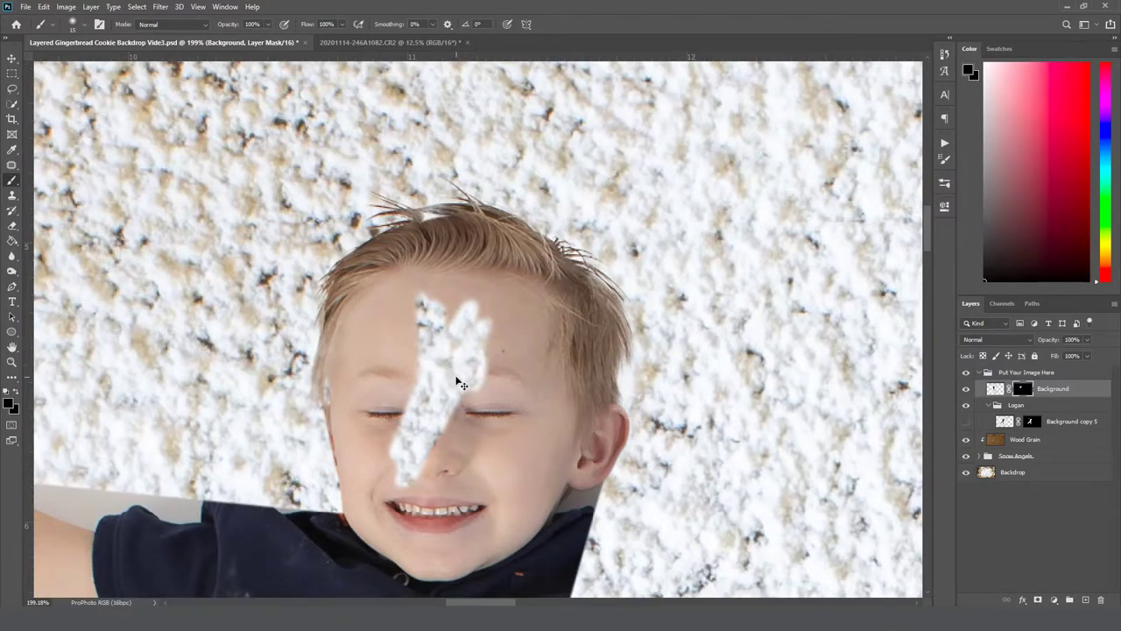
pyautogui.hotkey('ctrl', 'z')
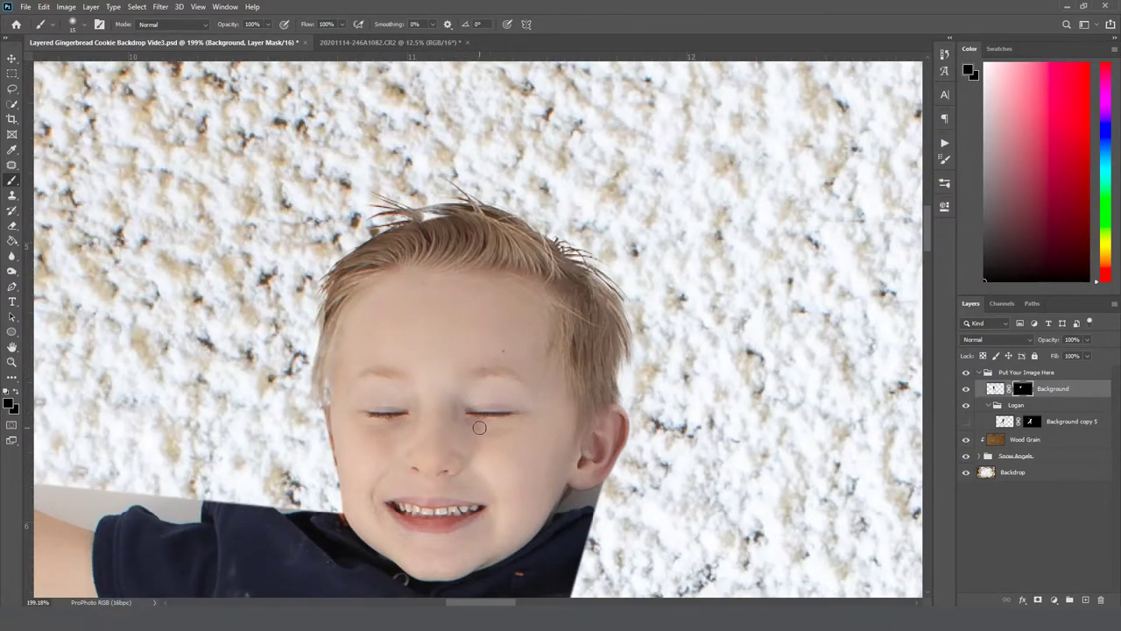
# Set the foreground colour to white, test-paint the mask along the hair edge, and undo it.
pyautogui.click(10, 404)
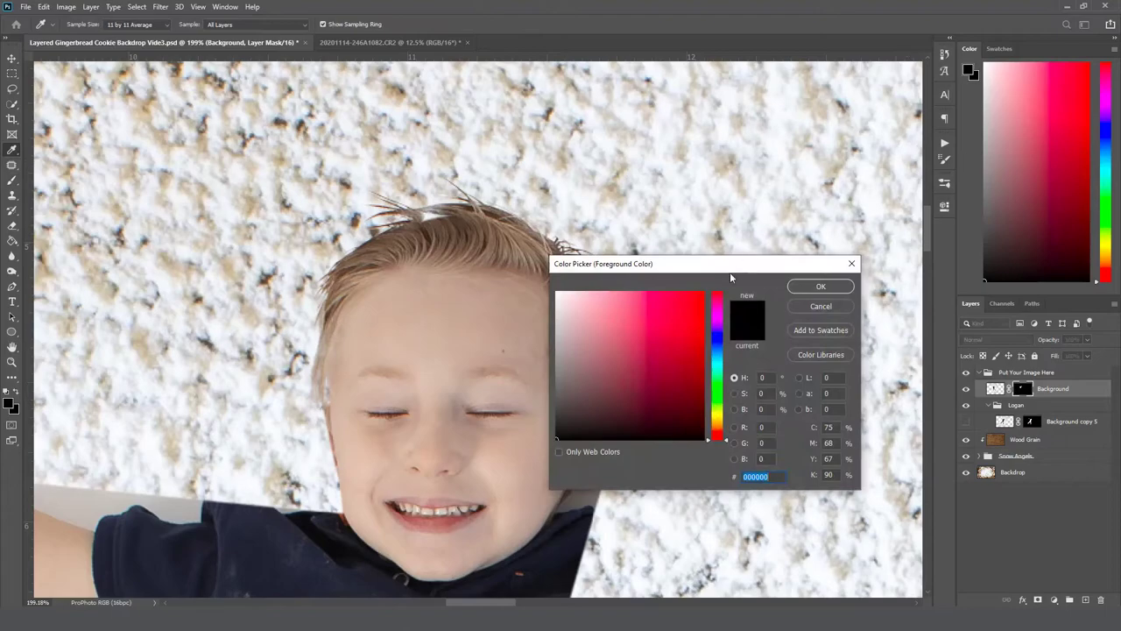
pyautogui.moveTo(644, 339); pyautogui.dragTo(536, 230)
pyautogui.click(813, 287)
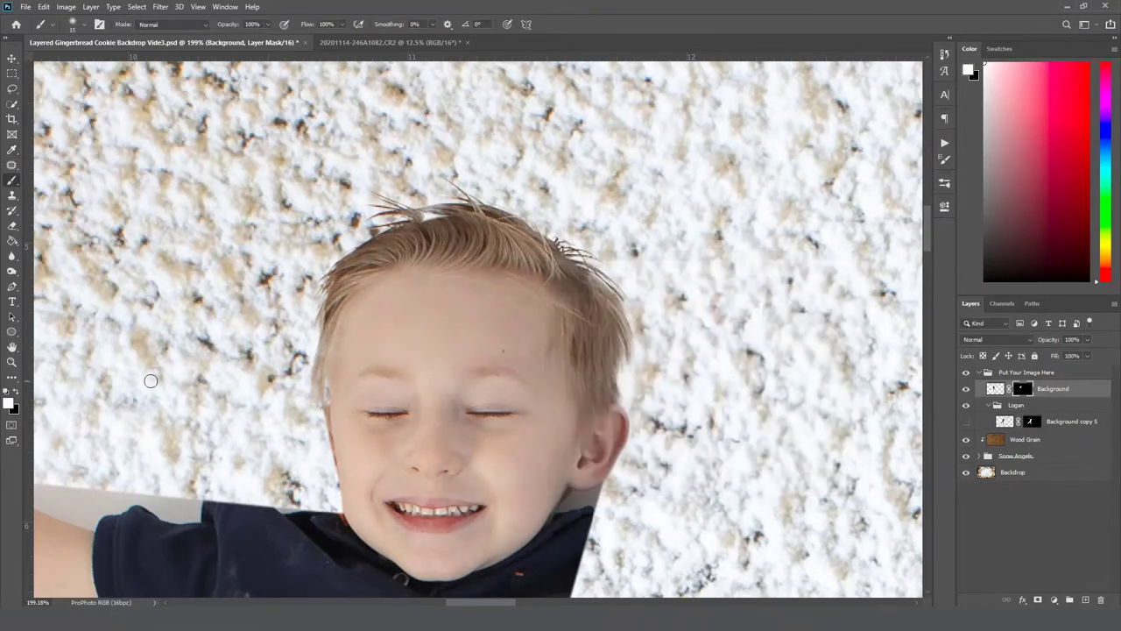
pyautogui.click(7, 405)
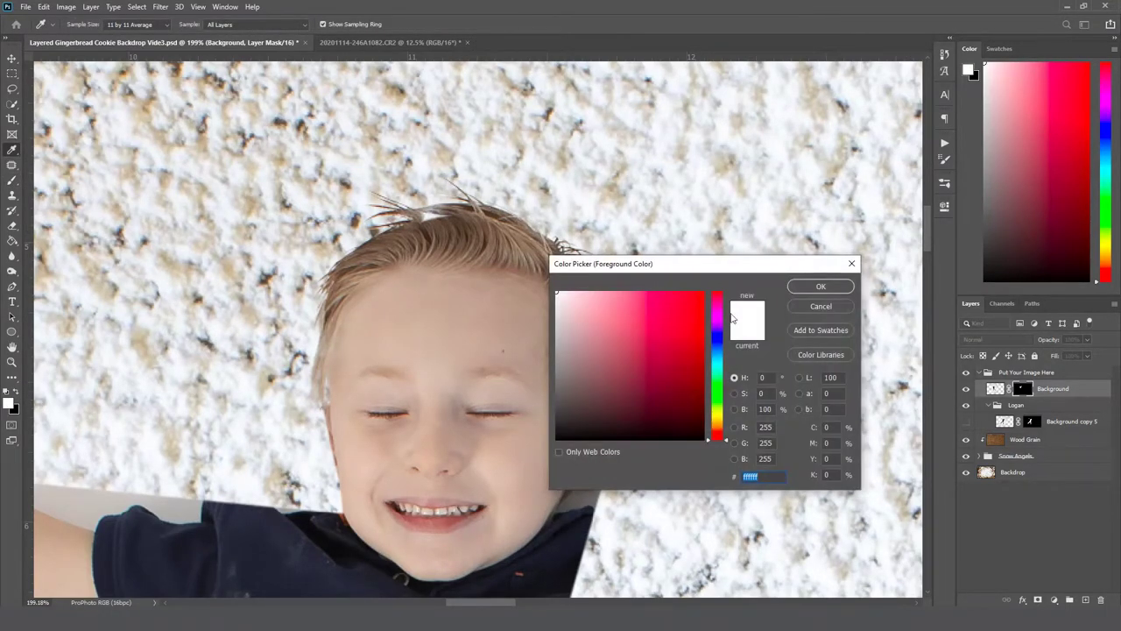
pyautogui.click(808, 289)
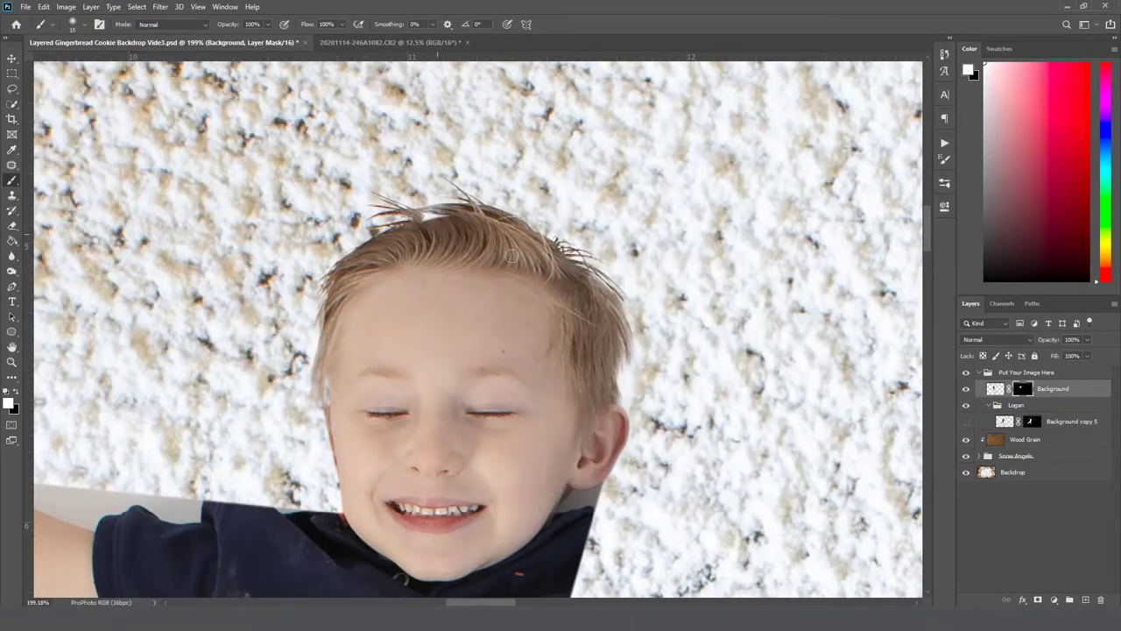
pyautogui.moveTo(614, 394)
pyautogui.mouseDown()
pyautogui.moveTo(631, 352)
pyautogui.moveTo(622, 399)
pyautogui.mouseUp()
pyautogui.hotkey('ctrl', 'z')
# Delete the layer mask from the boy's photo layer.
pyautogui.rightClick(1017, 386)
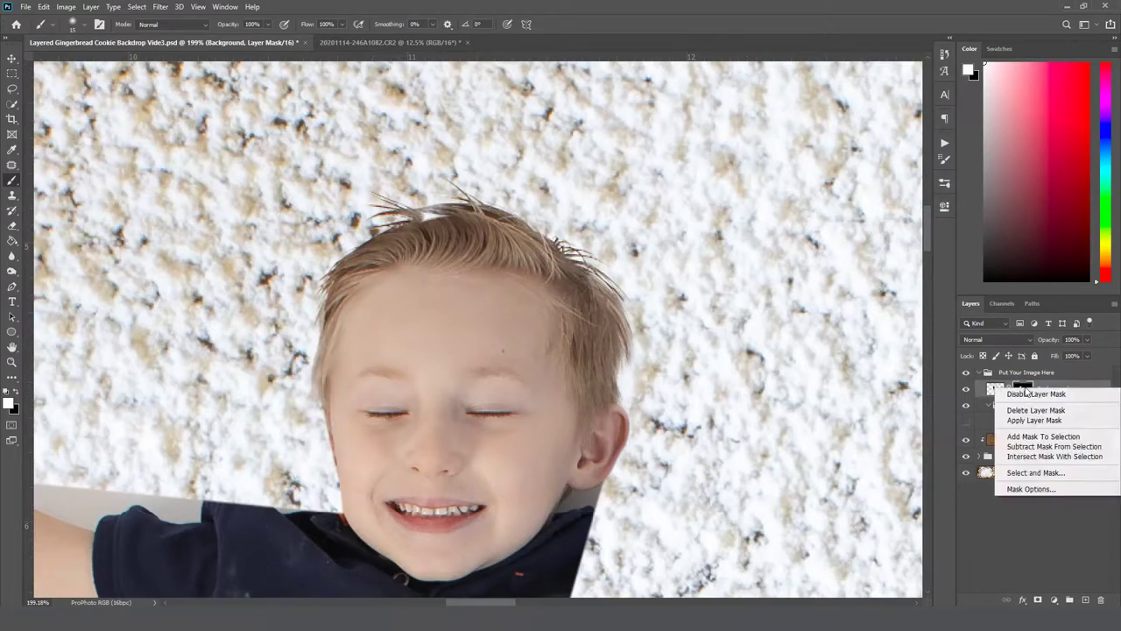
pyautogui.click(1034, 409)
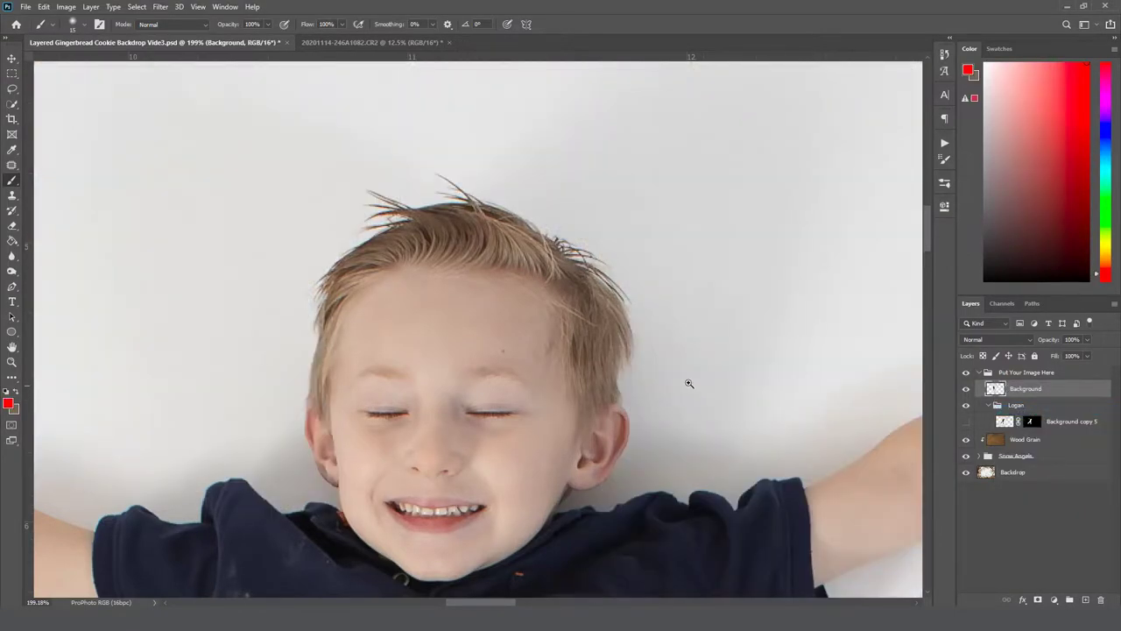
pyautogui.scroll(-5, 683, 378)
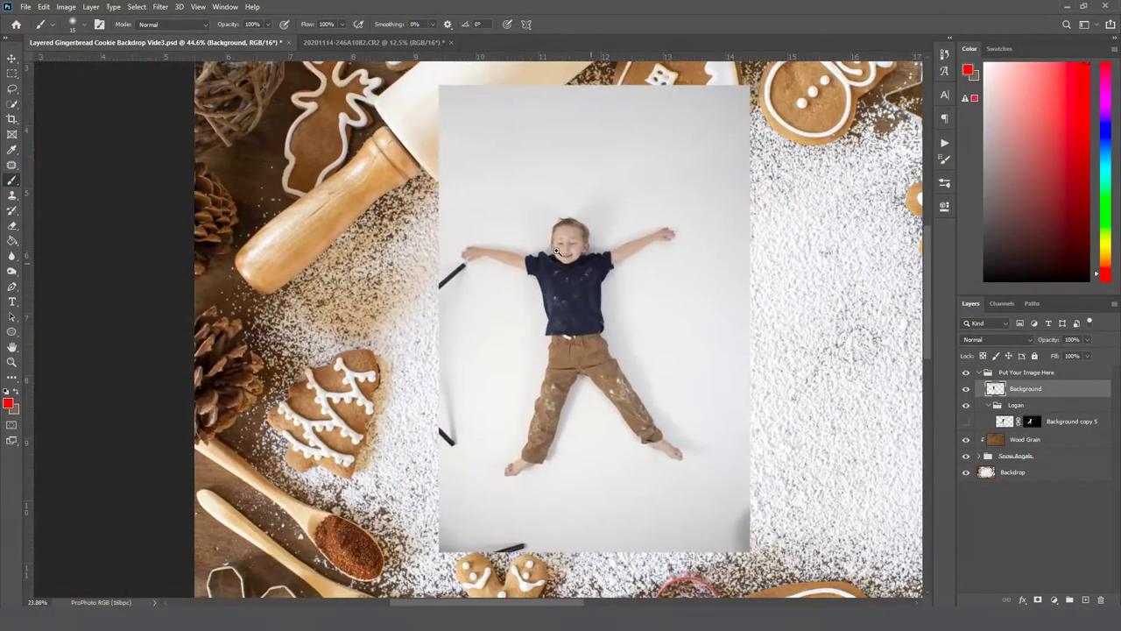
pyautogui.scroll(2, 555, 252)
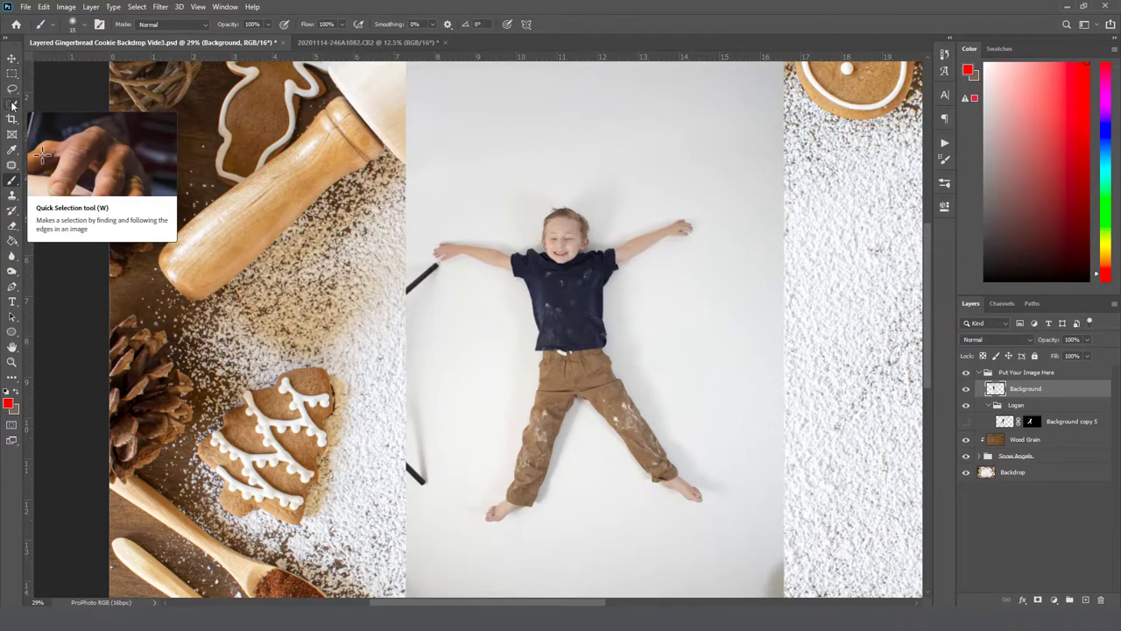
# Quick-select the boy's head, shirt and both outstretched arms.
pyautogui.click(13, 105)
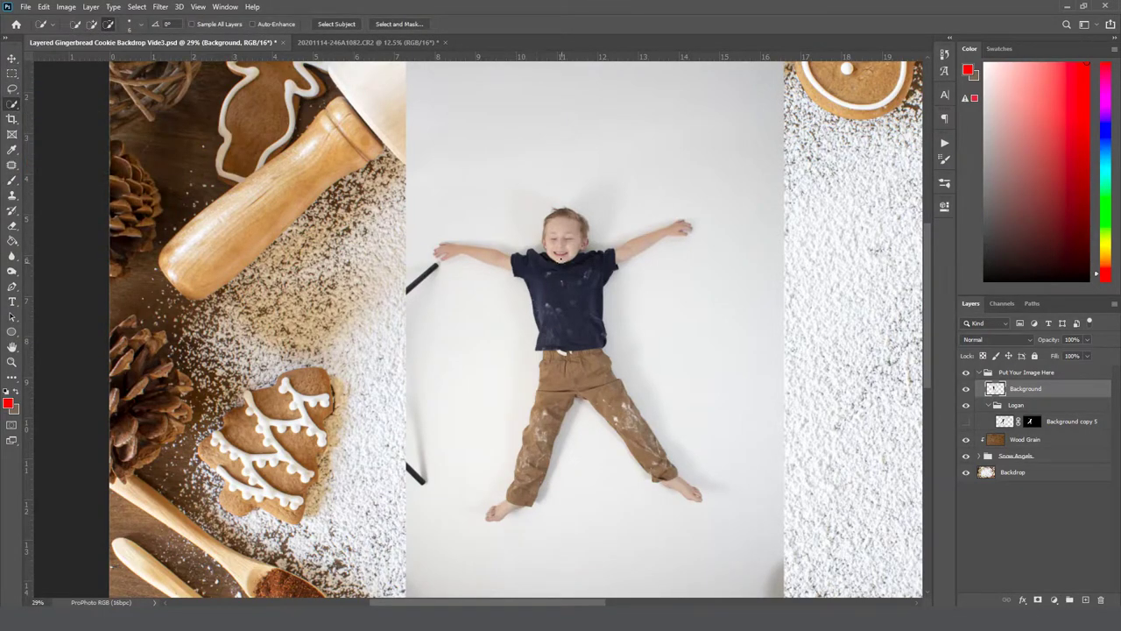
pyautogui.scroll(5, 506, 272)
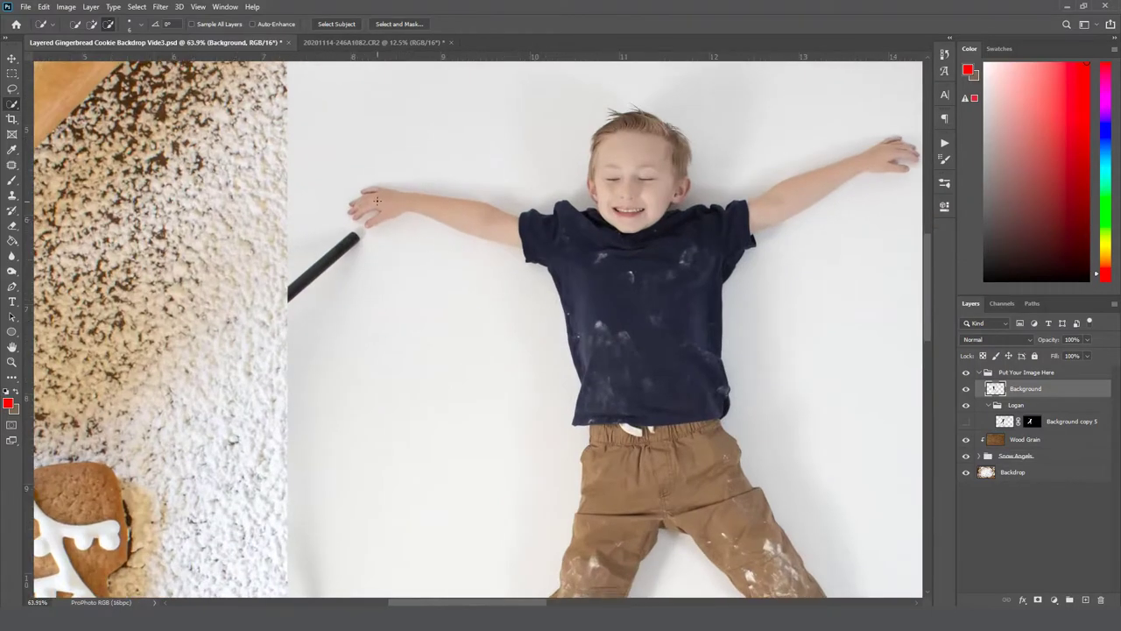
pyautogui.moveTo(502, 223)
pyautogui.mouseDown()
pyautogui.moveTo(635, 254)
pyautogui.moveTo(629, 178)
pyautogui.mouseUp()
pyautogui.moveTo(759, 210)
pyautogui.mouseDown()
pyautogui.moveTo(834, 189)
pyautogui.moveTo(813, 194)
pyautogui.mouseUp()
pyautogui.click(113, 27)
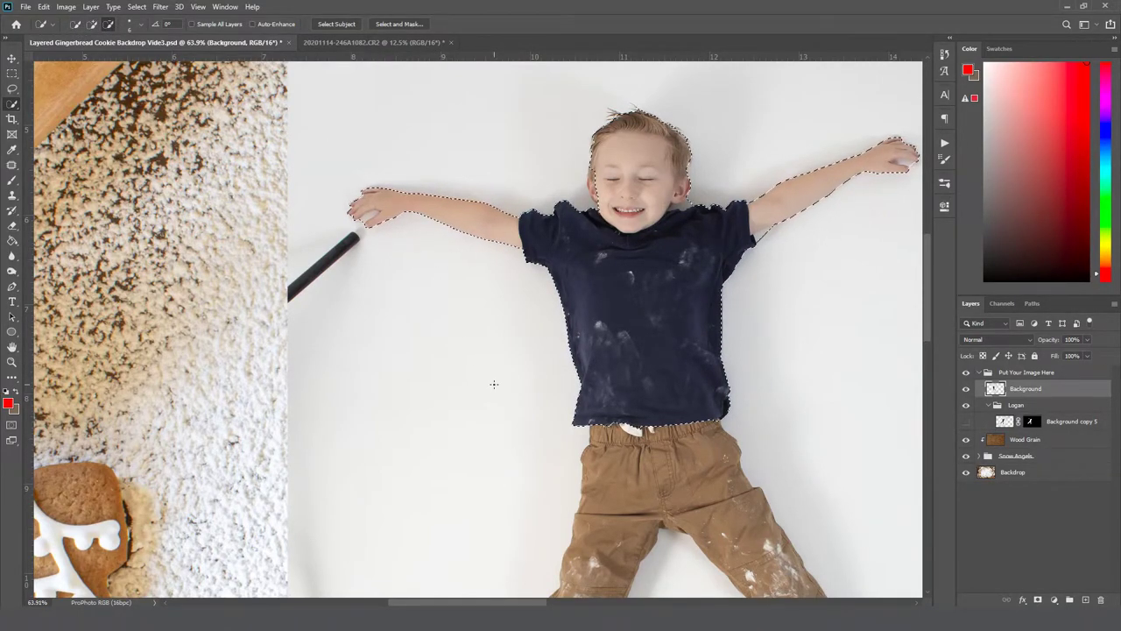
pyautogui.click(76, 26)
pyautogui.moveTo(367, 160); pyautogui.dragTo(368, 161)
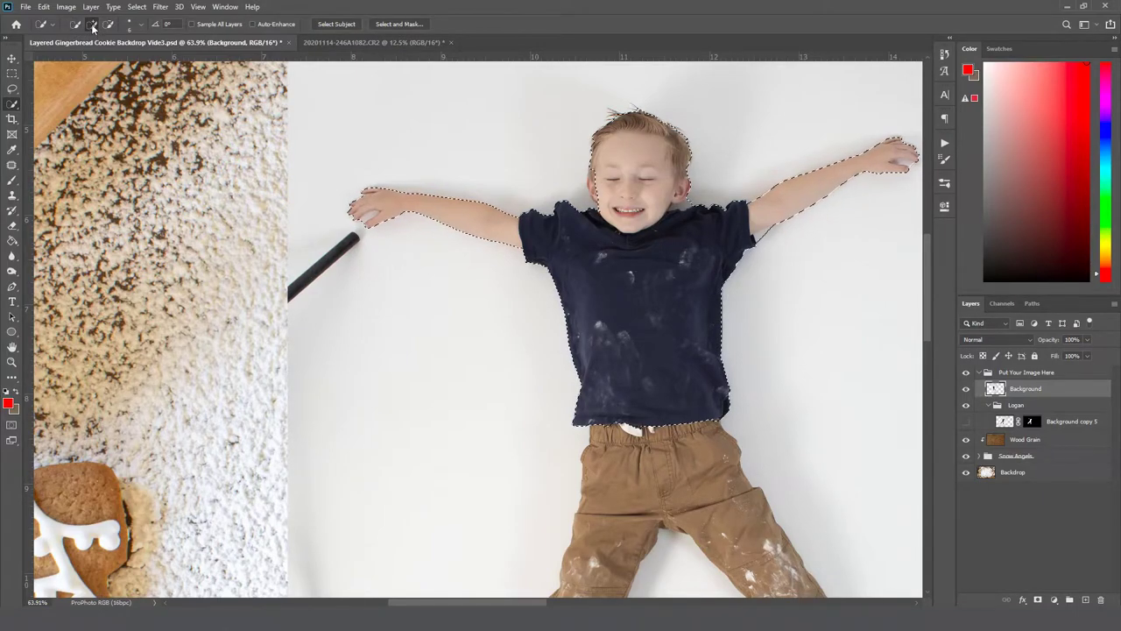
# Add the boy's left hand, legs and left foot to the selection.
pyautogui.scroll(-3, 478, 329)
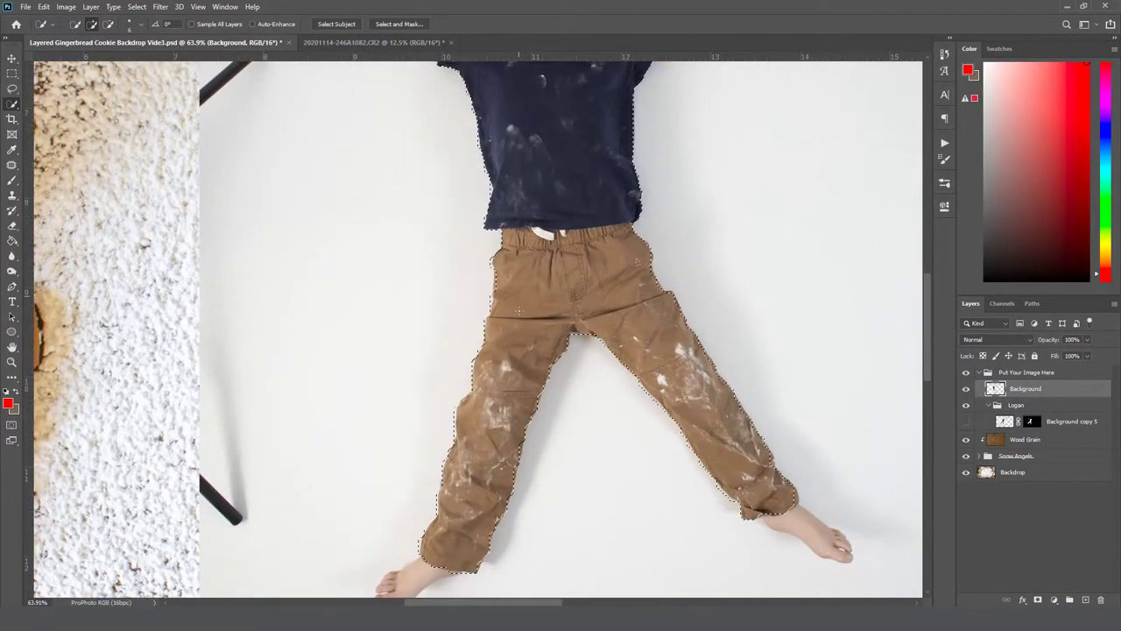
pyautogui.scroll(3, 491, 368)
pyautogui.hscroll(-2, 490, 368)
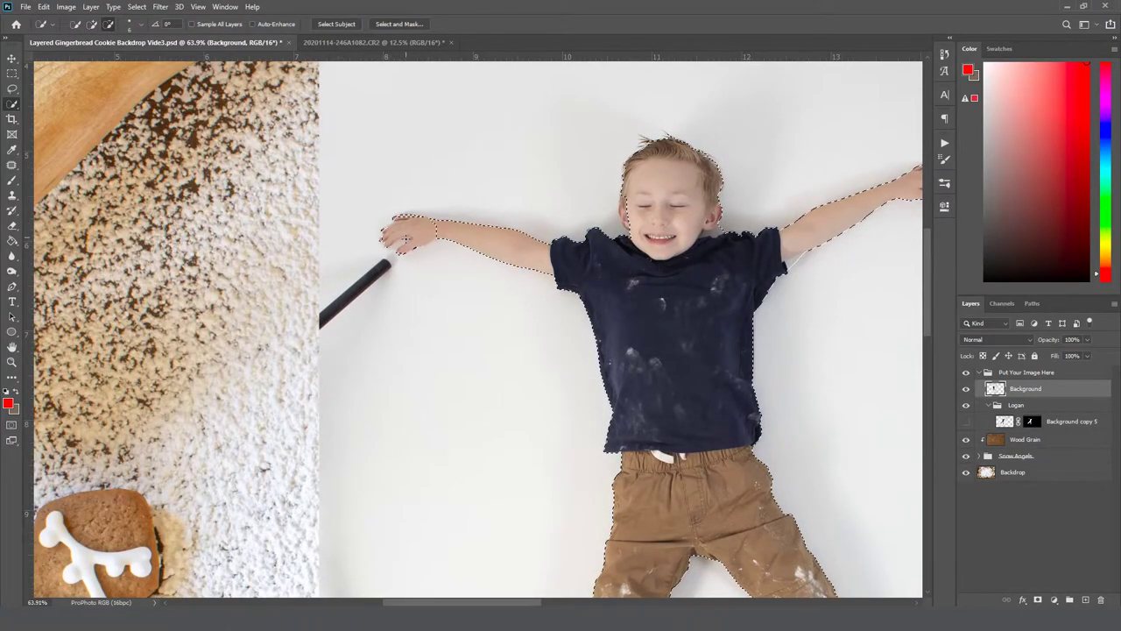
pyautogui.click(438, 233)
pyautogui.moveTo(661, 351); pyautogui.dragTo(377, 320)
pyautogui.moveTo(322, 526); pyautogui.dragTo(342, 203)
pyautogui.moveTo(289, 428); pyautogui.dragTo(245, 469)
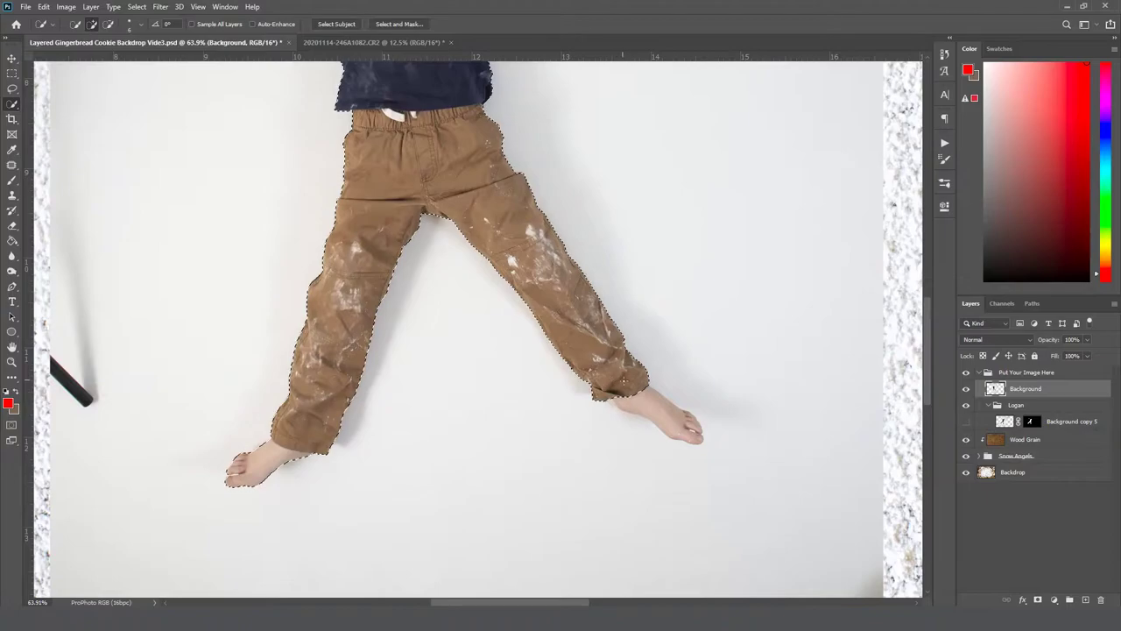
pyautogui.scroll(5, 646, 396)
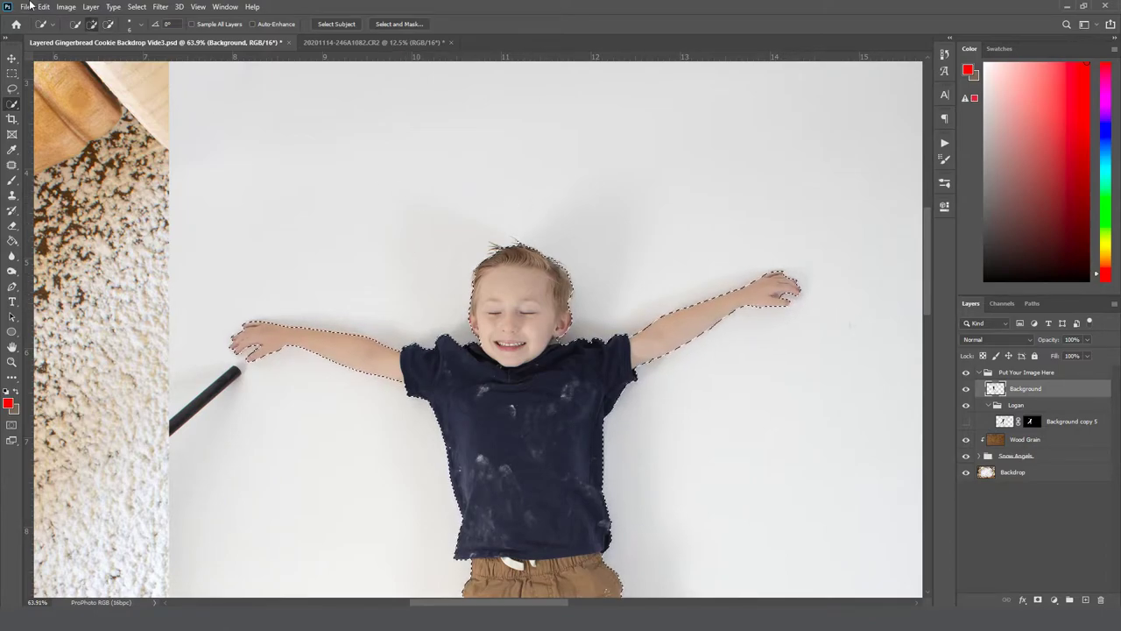
# In Select and Mask, refine the finger edges near the pole and the hair edge.
pyautogui.click(396, 25)
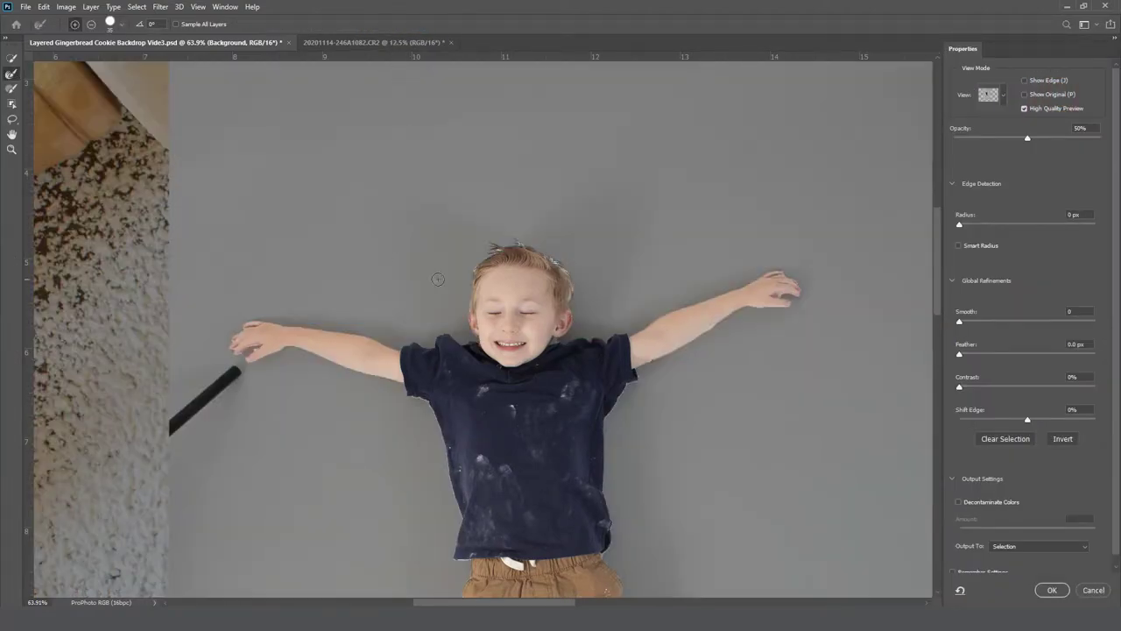
pyautogui.scroll(3, 238, 352)
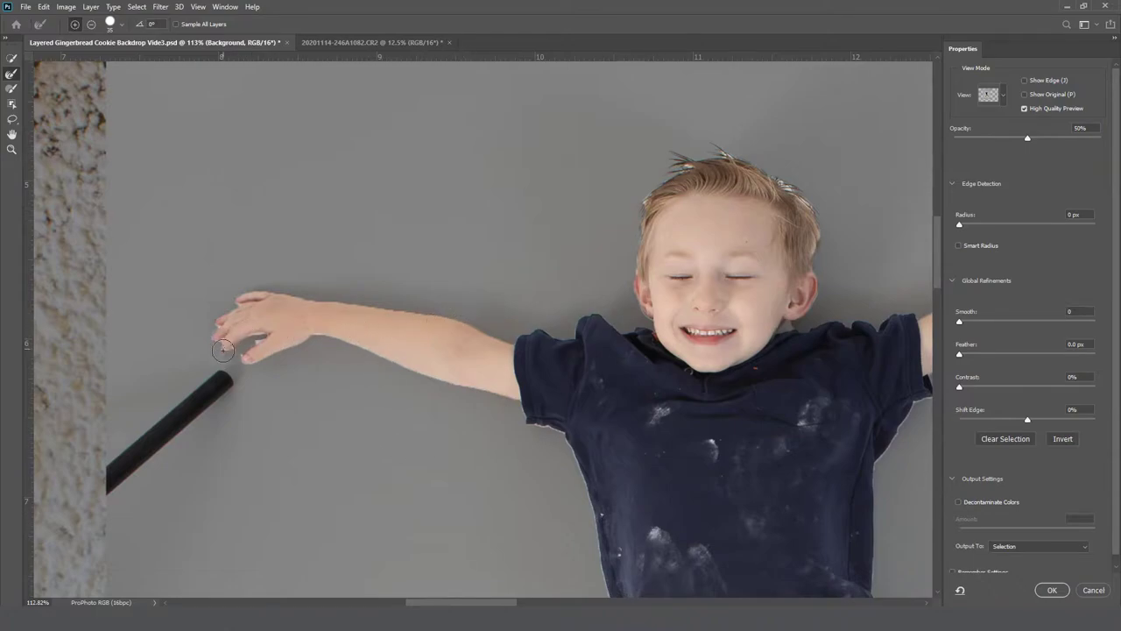
pyautogui.moveTo(234, 356); pyautogui.dragTo(268, 338)
pyautogui.hscroll(3, 569, 338)
pyautogui.scroll(1, 569, 337)
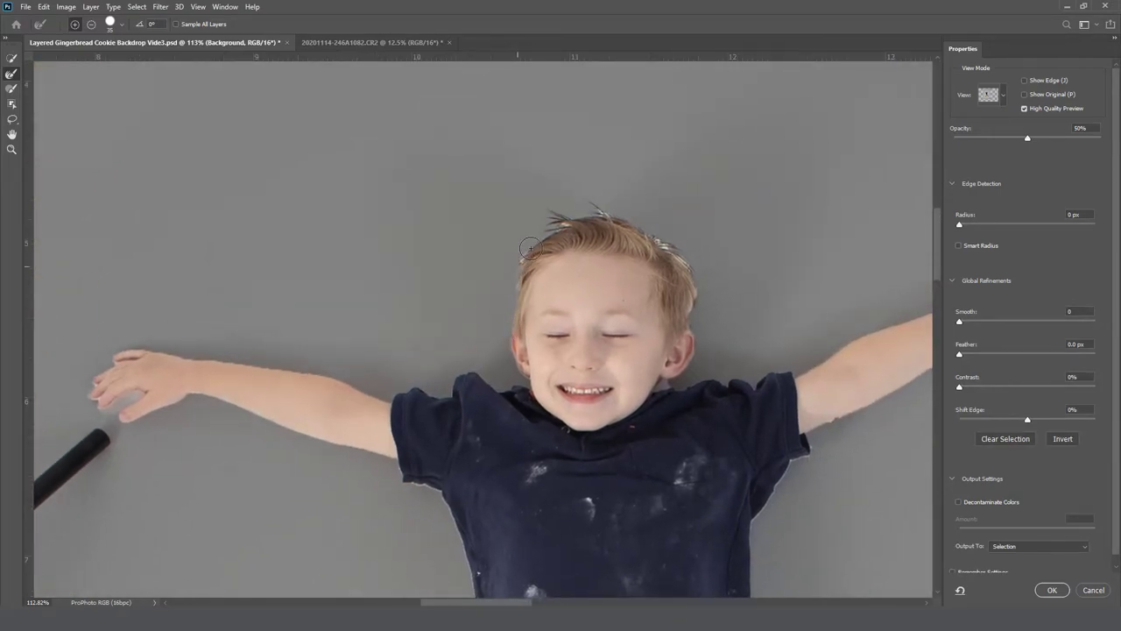
pyautogui.moveTo(553, 213)
pyautogui.mouseDown()
pyautogui.moveTo(613, 212)
pyautogui.moveTo(683, 260)
pyautogui.moveTo(692, 325)
pyautogui.mouseUp()
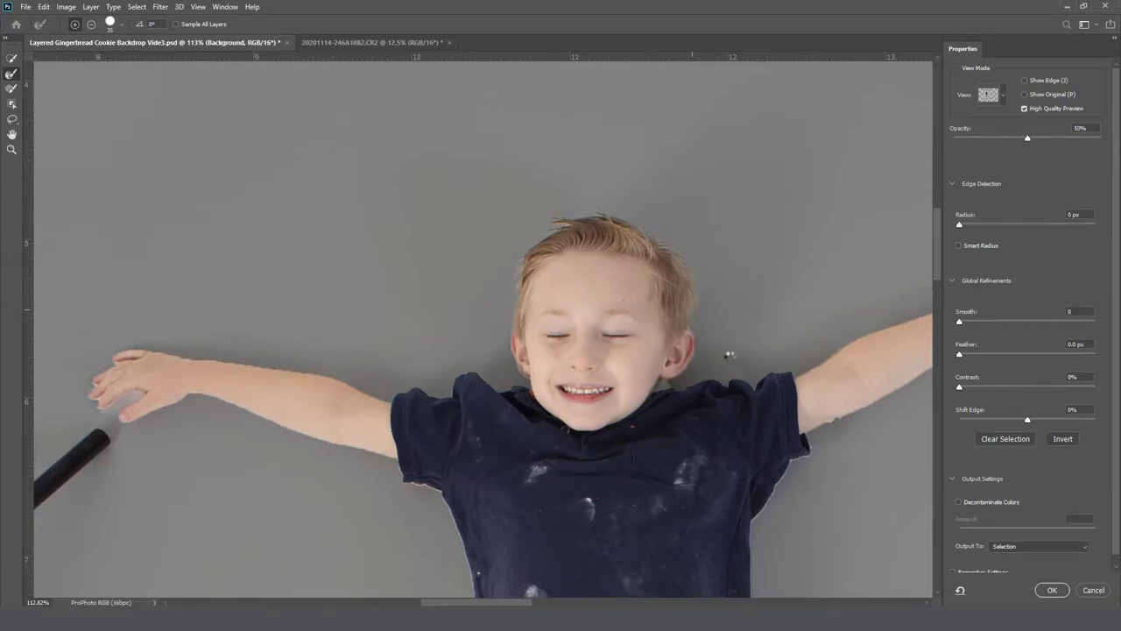
# Refine the edges of the raised hand's fingertips and the boy's toes.
pyautogui.moveTo(755, 340); pyautogui.dragTo(345, 321)
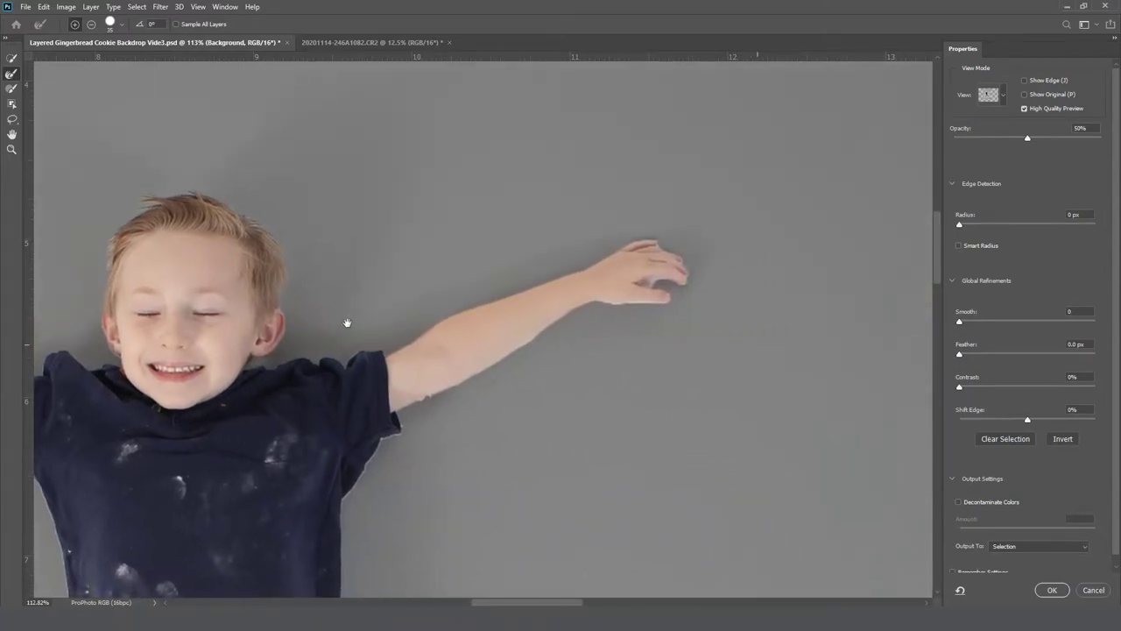
pyautogui.moveTo(658, 246)
pyautogui.mouseDown()
pyautogui.moveTo(687, 261)
pyautogui.moveTo(688, 276)
pyautogui.moveTo(650, 281)
pyautogui.moveTo(673, 298)
pyautogui.moveTo(601, 301)
pyautogui.mouseUp()
pyautogui.moveTo(523, 430)
pyautogui.mouseDown()
pyautogui.moveTo(713, 143)
pyautogui.moveTo(576, 220)
pyautogui.moveTo(506, 169)
pyautogui.moveTo(681, 168)
pyautogui.moveTo(526, 161)
pyautogui.mouseUp()
pyautogui.moveTo(728, 311)
pyautogui.mouseDown()
pyautogui.moveTo(738, 299)
pyautogui.moveTo(786, 316)
pyautogui.mouseUp()
pyautogui.moveTo(359, 358); pyautogui.dragTo(726, 288)
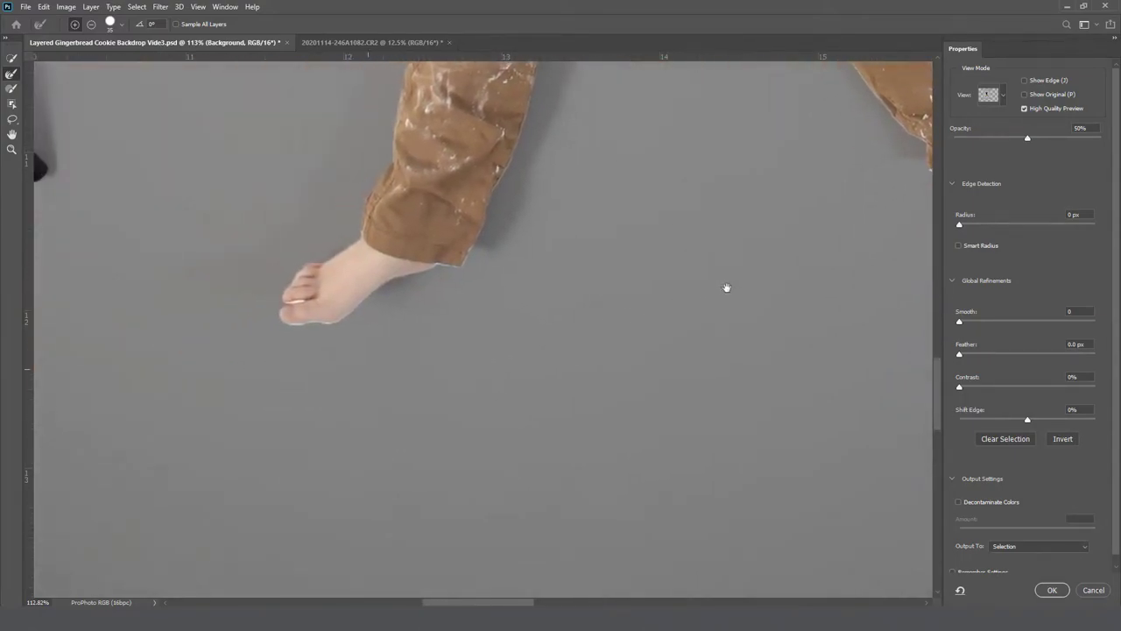
pyautogui.moveTo(310, 299); pyautogui.dragTo(297, 310)
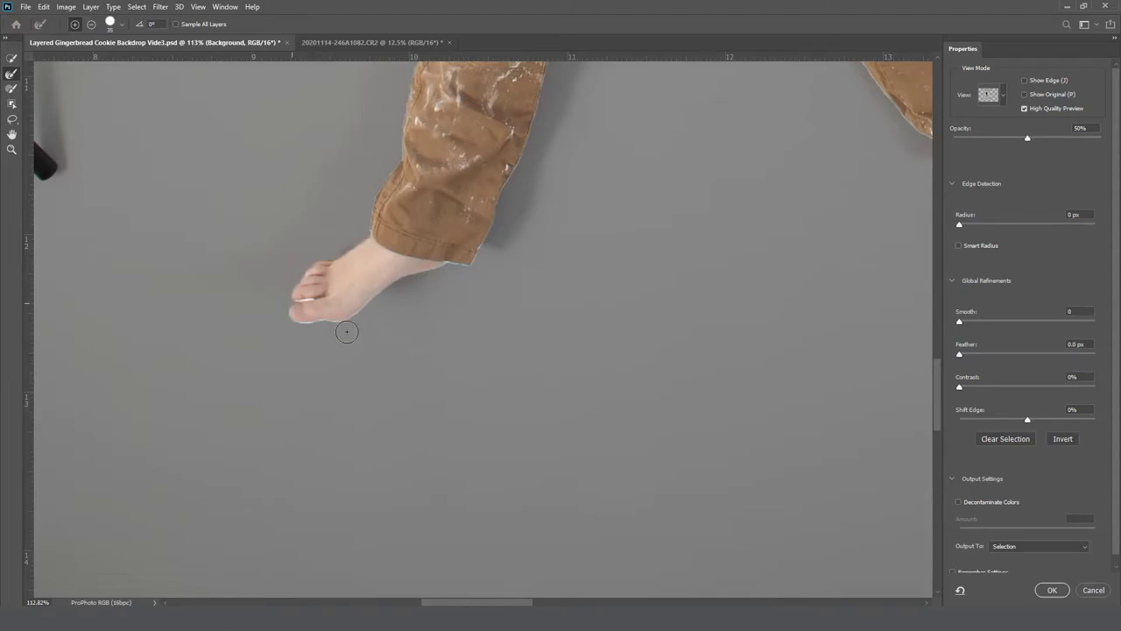
# Output the refined selection as a layer mask and apply it.
pyautogui.click(1003, 550)
pyautogui.click(1012, 561)
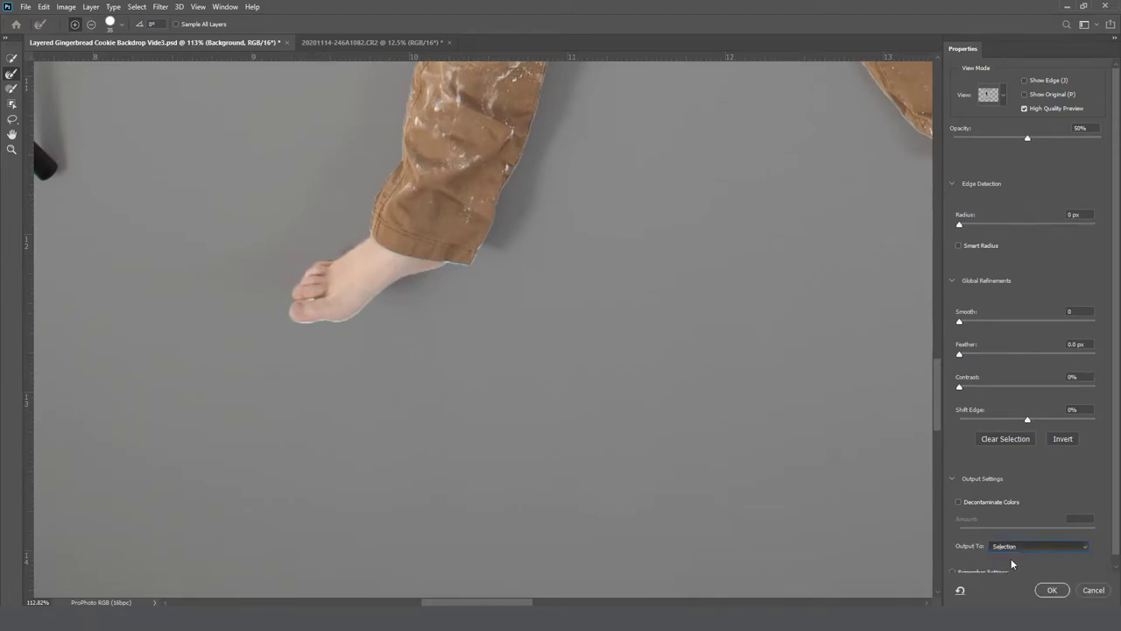
pyautogui.click(1054, 592)
# Fit the whole image on screen and nudge the boy slightly down and right.
pyautogui.scroll(5, 626, 328)
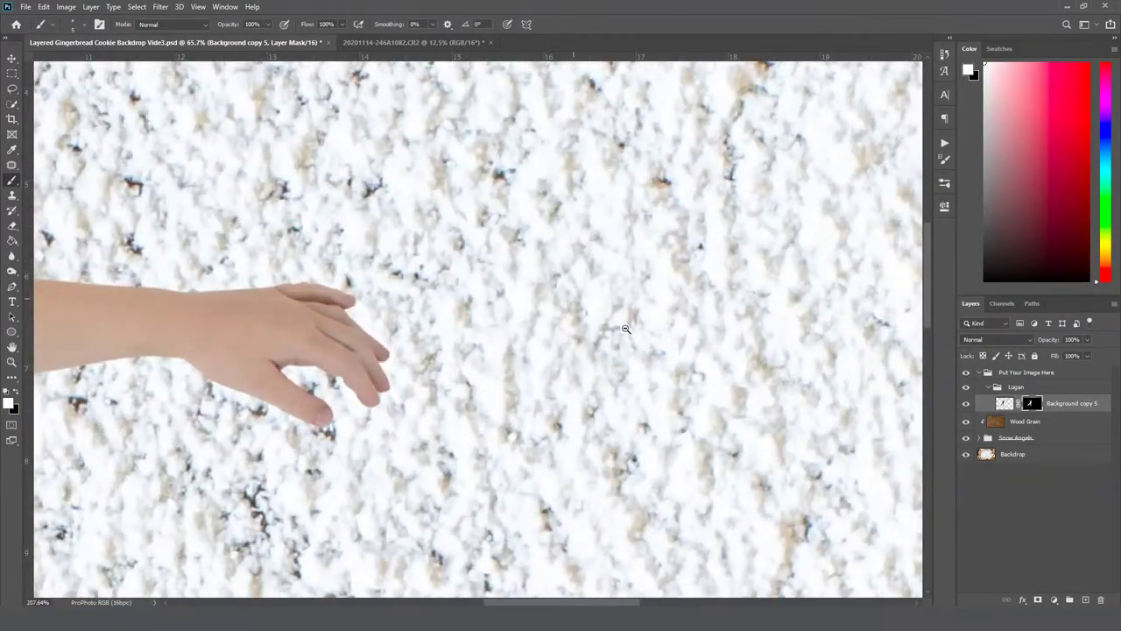
pyautogui.scroll(-5, 626, 329)
pyautogui.rightClick(277, 366)
pyautogui.click(301, 379)
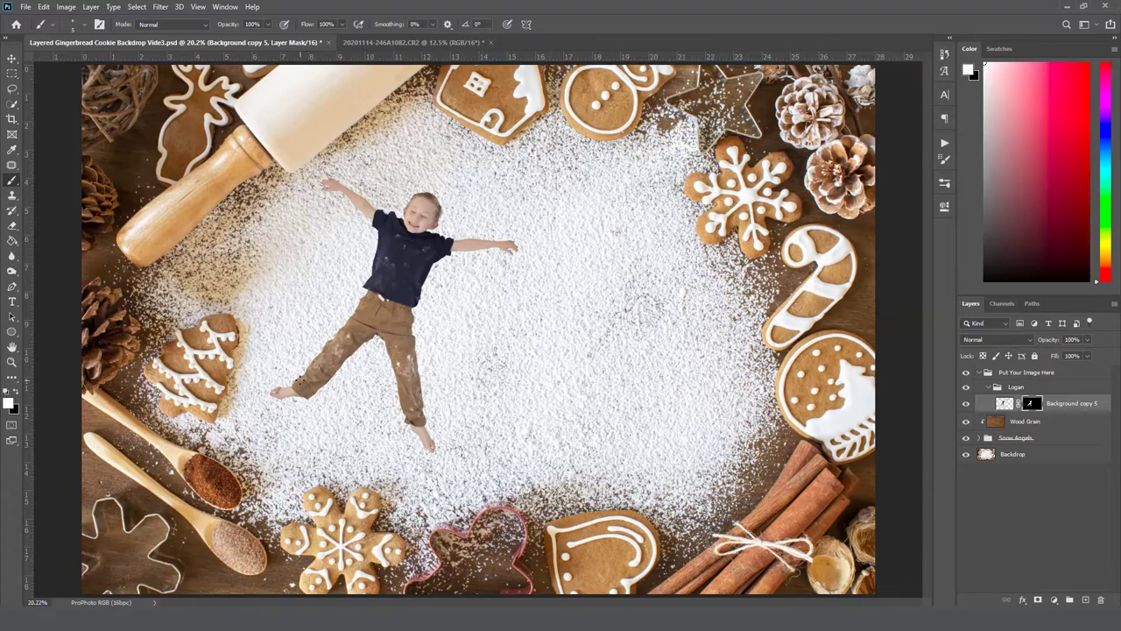
pyautogui.press('v')
pyautogui.moveTo(297, 378); pyautogui.dragTo(315, 396)
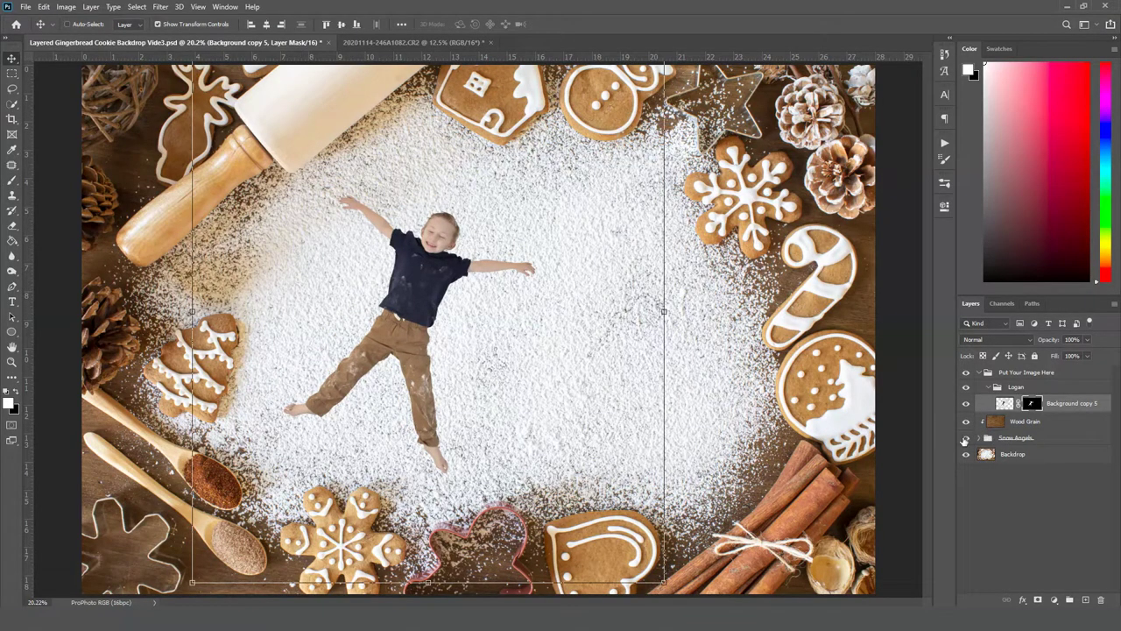
# Try the Angel 1 and Angel 2 imprints, settle on Angel 6, and move the boy onto it.
pyautogui.click(981, 438)
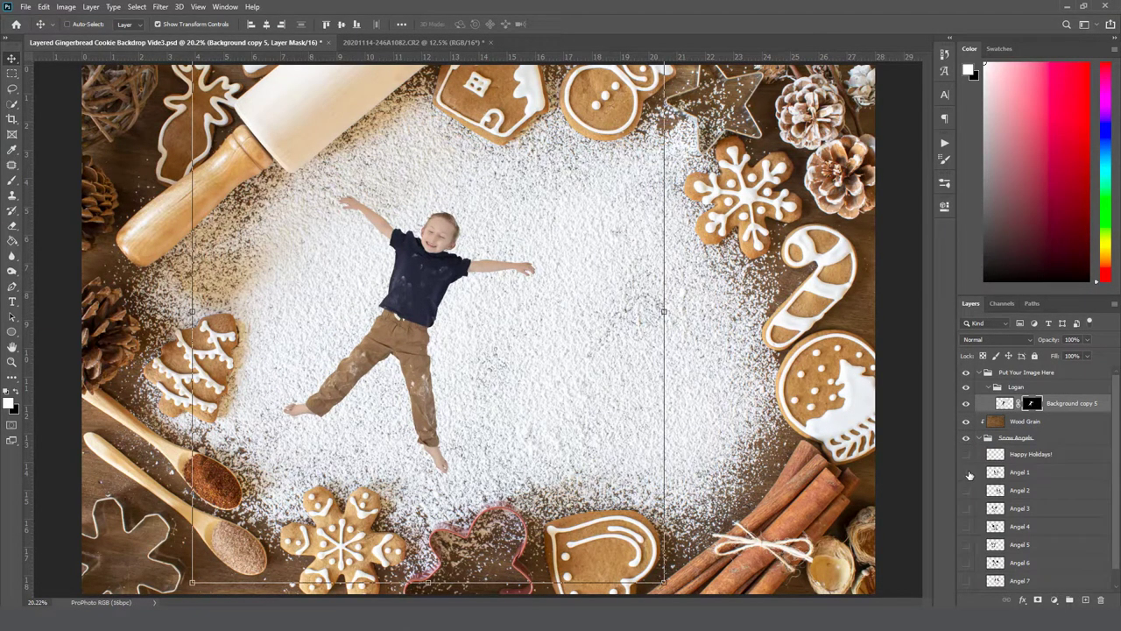
pyautogui.click(967, 473)
pyautogui.click(968, 476)
pyautogui.click(968, 491)
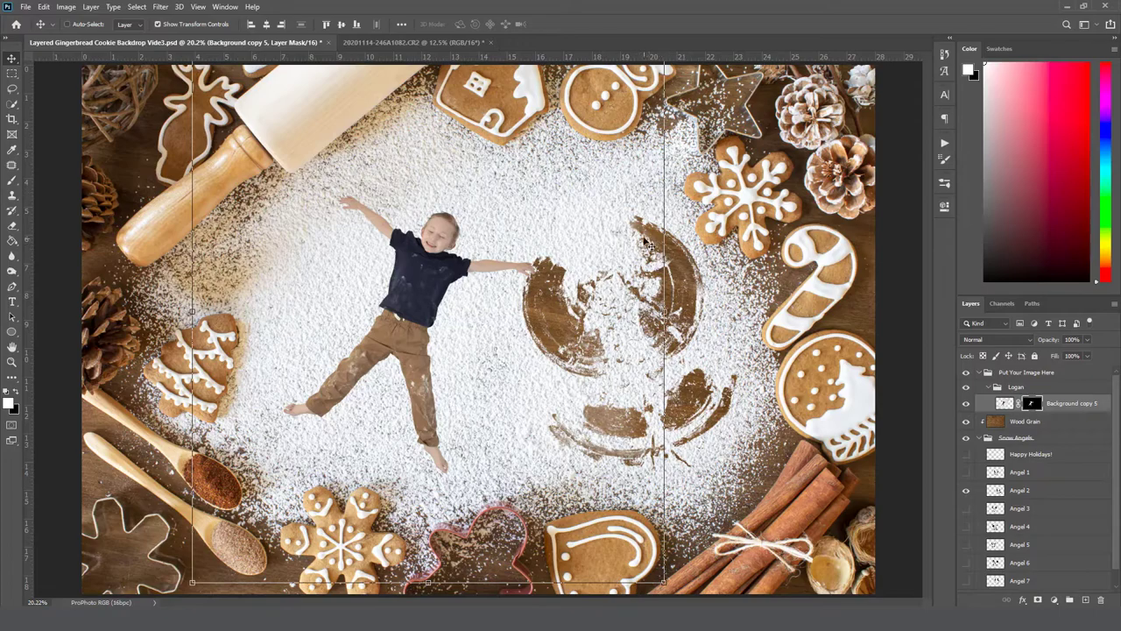
pyautogui.moveTo(589, 271)
pyautogui.mouseDown()
pyautogui.moveTo(620, 253)
pyautogui.moveTo(569, 264)
pyautogui.mouseUp()
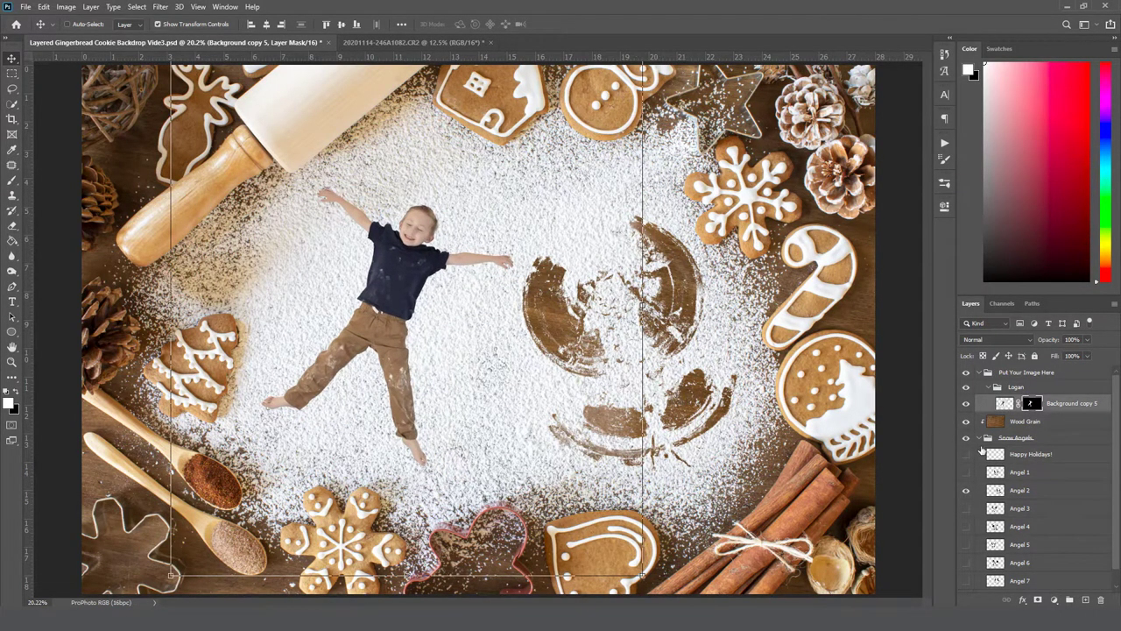
pyautogui.click(966, 491)
pyautogui.click(966, 562)
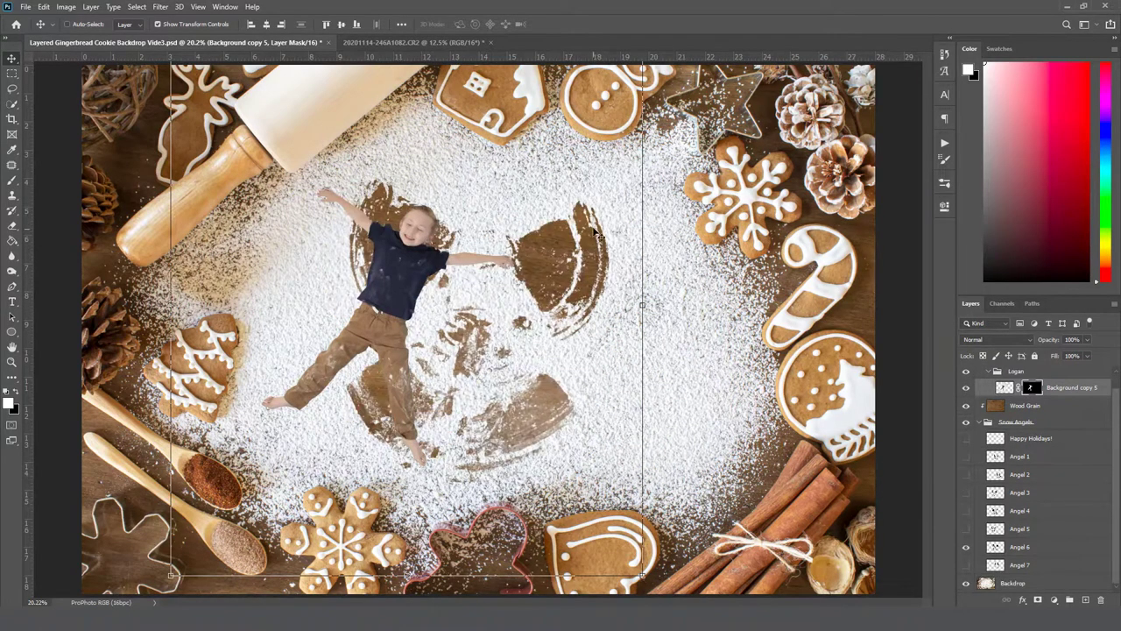
pyautogui.moveTo(596, 218)
pyautogui.mouseDown()
pyautogui.moveTo(517, 276)
pyautogui.moveTo(614, 227)
pyautogui.mouseUp()
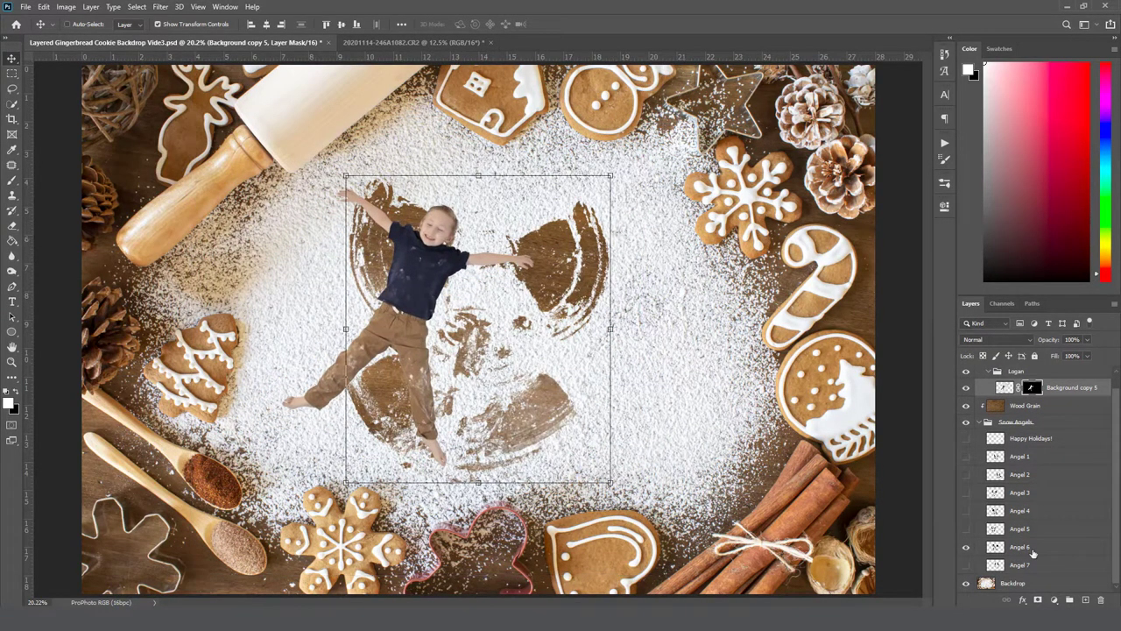
# Move Angel 6 under the boy, scale it to 86.46% and rotate it about 15.76°.
pyautogui.keyDown('ctrl'); pyautogui.click(604, 229); pyautogui.keyUp('ctrl')
pyautogui.moveTo(617, 163); pyautogui.dragTo(548, 235)
pyautogui.moveTo(526, 287)
pyautogui.mouseDown()
pyautogui.moveTo(541, 279)
pyautogui.moveTo(534, 286)
pyautogui.mouseUp()
pyautogui.moveTo(560, 236)
pyautogui.mouseDown()
pyautogui.moveTo(578, 250)
pyautogui.moveTo(550, 233)
pyautogui.mouseUp()
pyautogui.moveTo(525, 280); pyautogui.dragTo(526, 265)
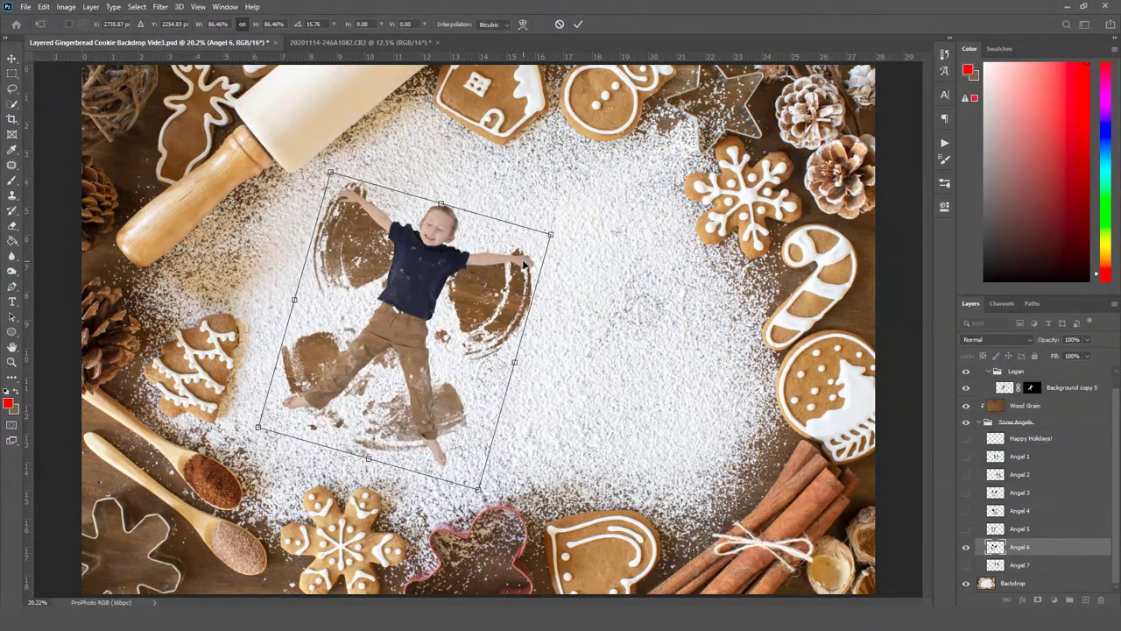
pyautogui.click(578, 23)
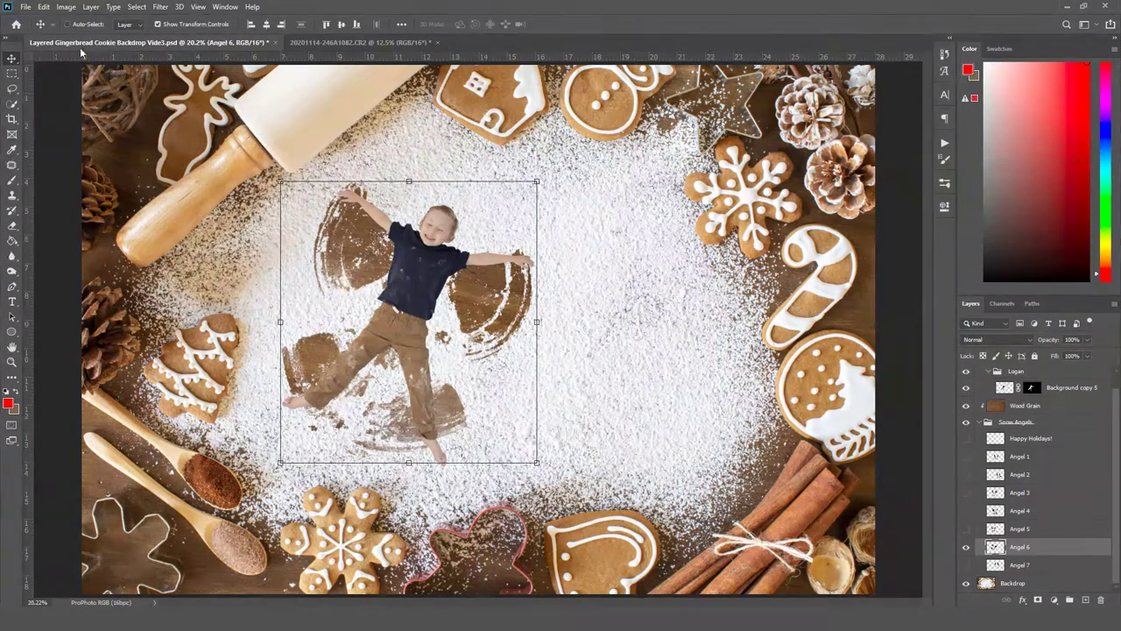
# Warp Angel 6 so its wings and bottom edge stretch around the boy's limbs.
pyautogui.click(45, 7)
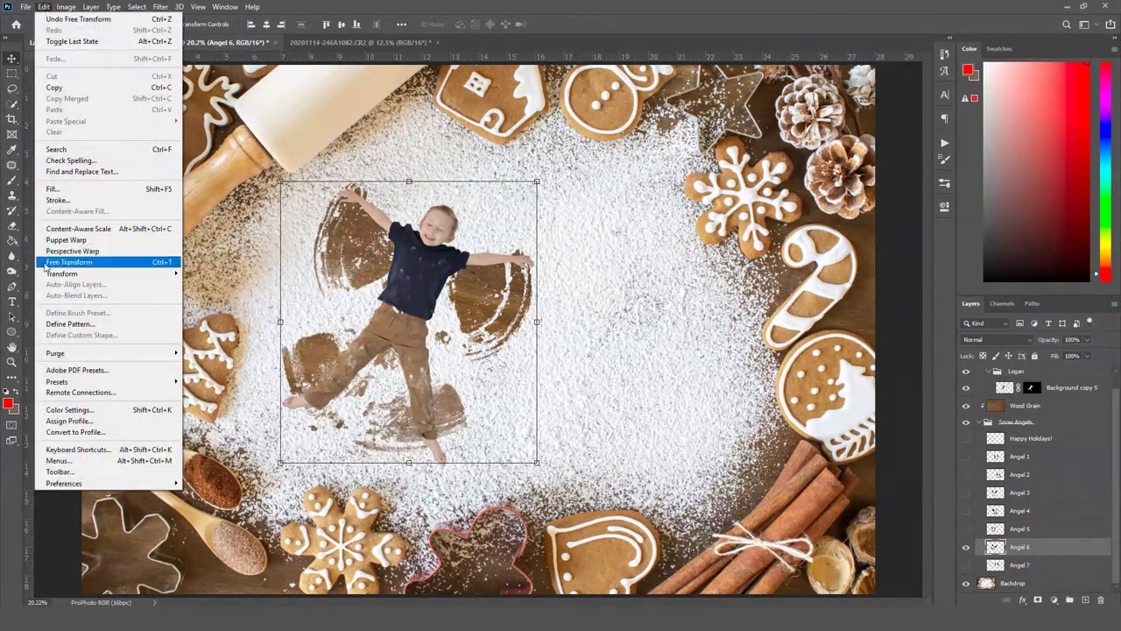
pyautogui.moveTo(77, 275)
pyautogui.click(206, 352)
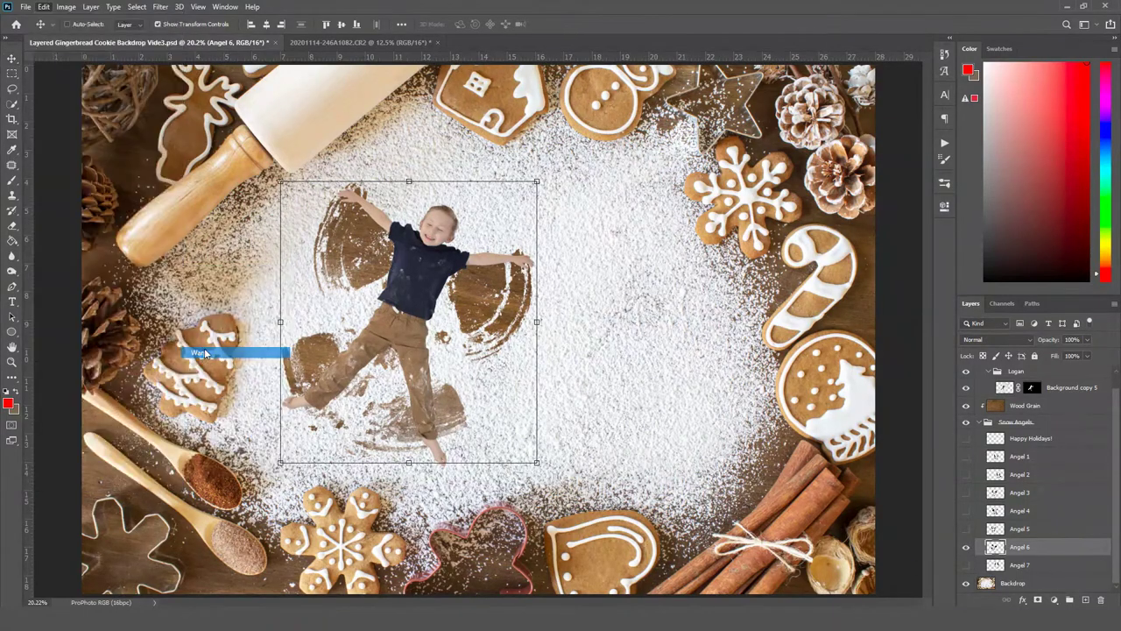
pyautogui.moveTo(361, 185)
pyautogui.mouseDown()
pyautogui.moveTo(292, 159)
pyautogui.moveTo(285, 183)
pyautogui.moveTo(368, 188)
pyautogui.moveTo(368, 178)
pyautogui.mouseUp()
pyautogui.moveTo(540, 183); pyautogui.dragTo(557, 163)
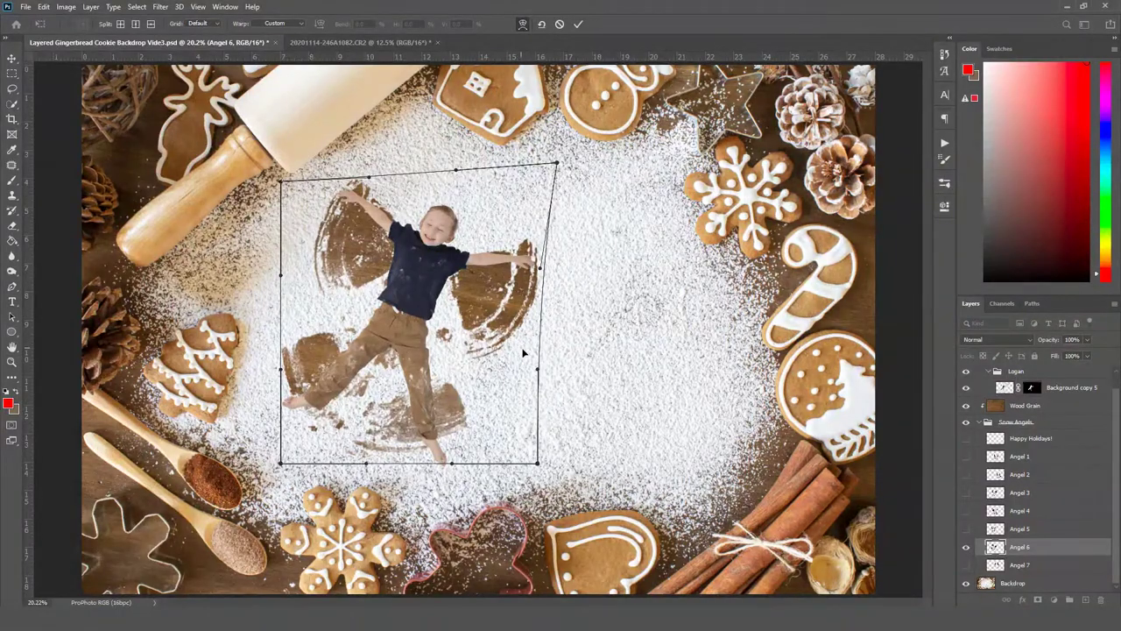
pyautogui.moveTo(471, 445); pyautogui.dragTo(469, 476)
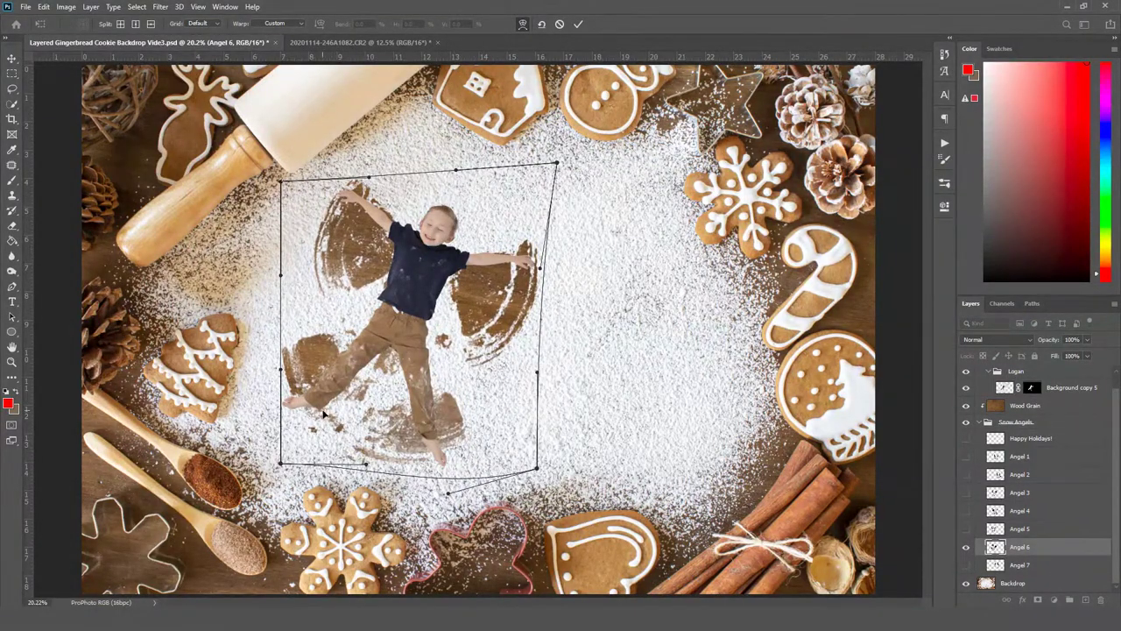
pyautogui.moveTo(323, 414)
pyautogui.mouseDown()
pyautogui.moveTo(282, 363)
pyautogui.moveTo(321, 414)
pyautogui.mouseUp()
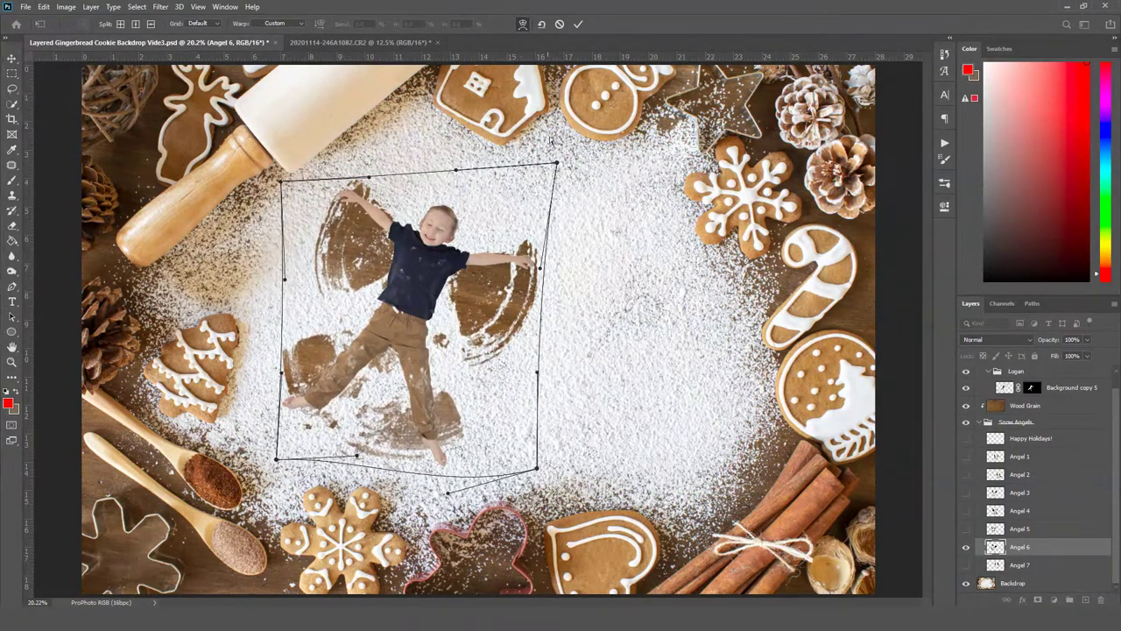
pyautogui.click(578, 24)
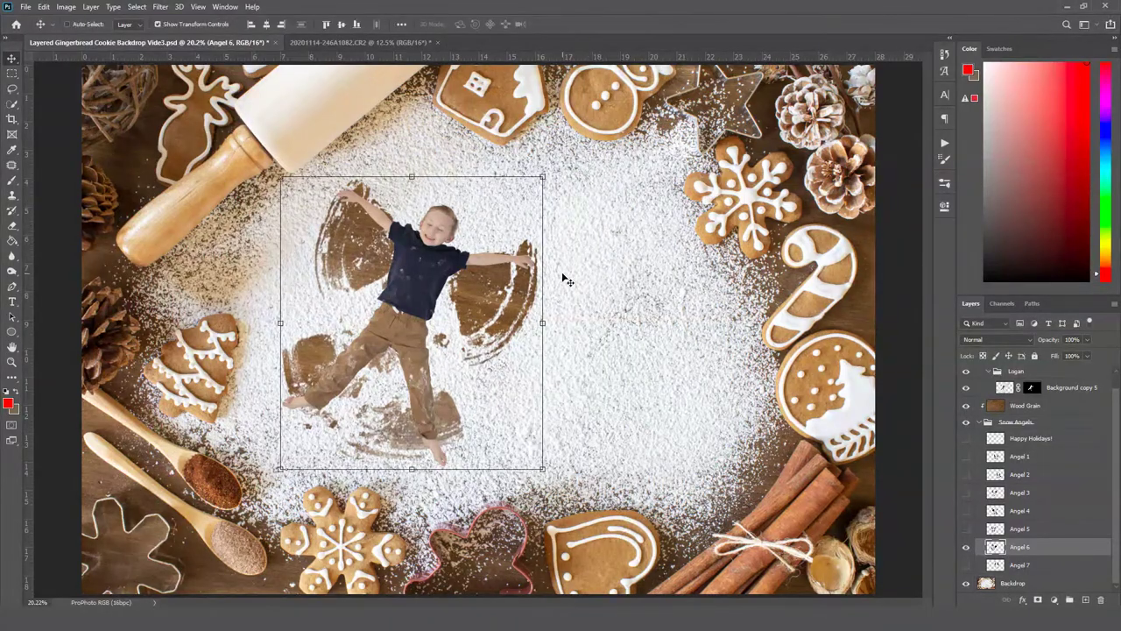
# Create a new Layer 1 beneath the boy's Background copy 5 layer.
pyautogui.click(988, 422)
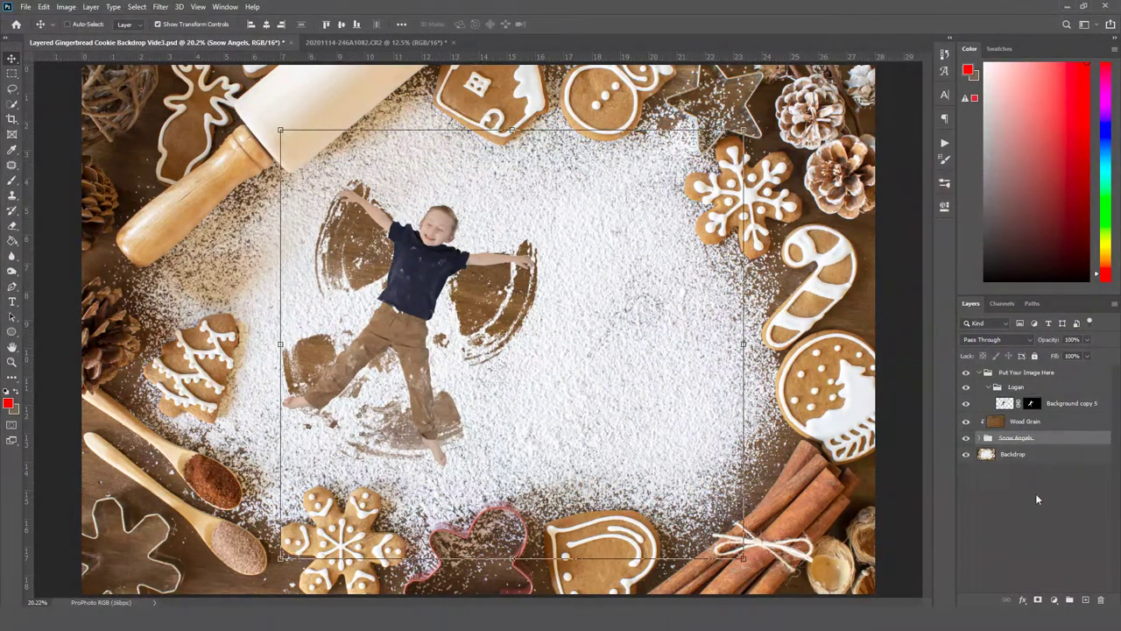
pyautogui.click(1056, 406)
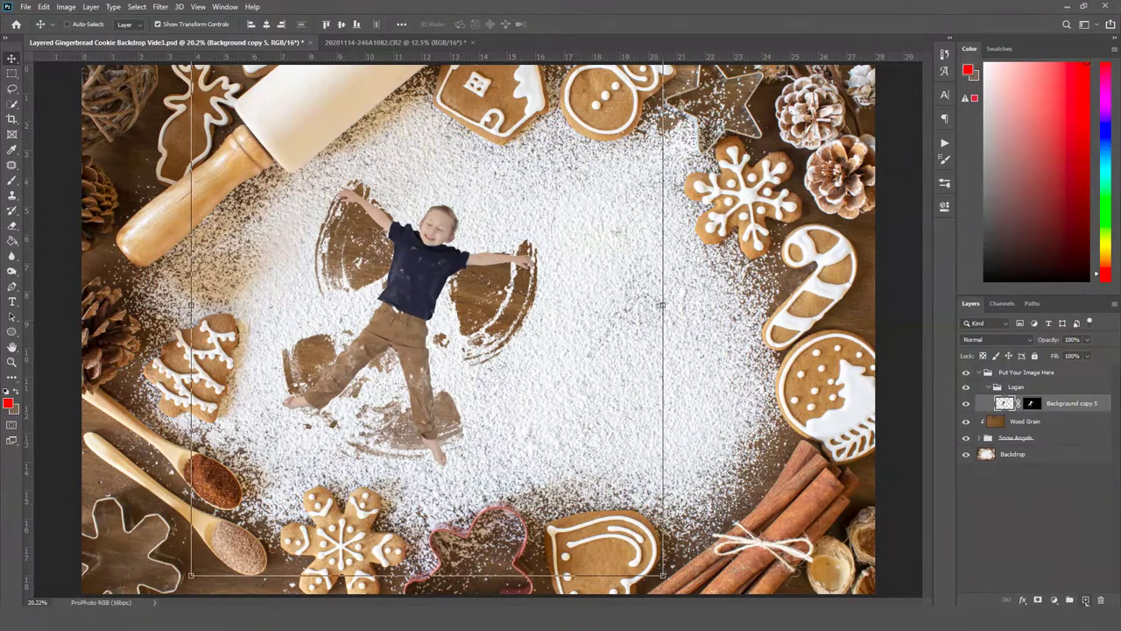
pyautogui.hotkey('ctrl', 'shift', 'alt', 'n')
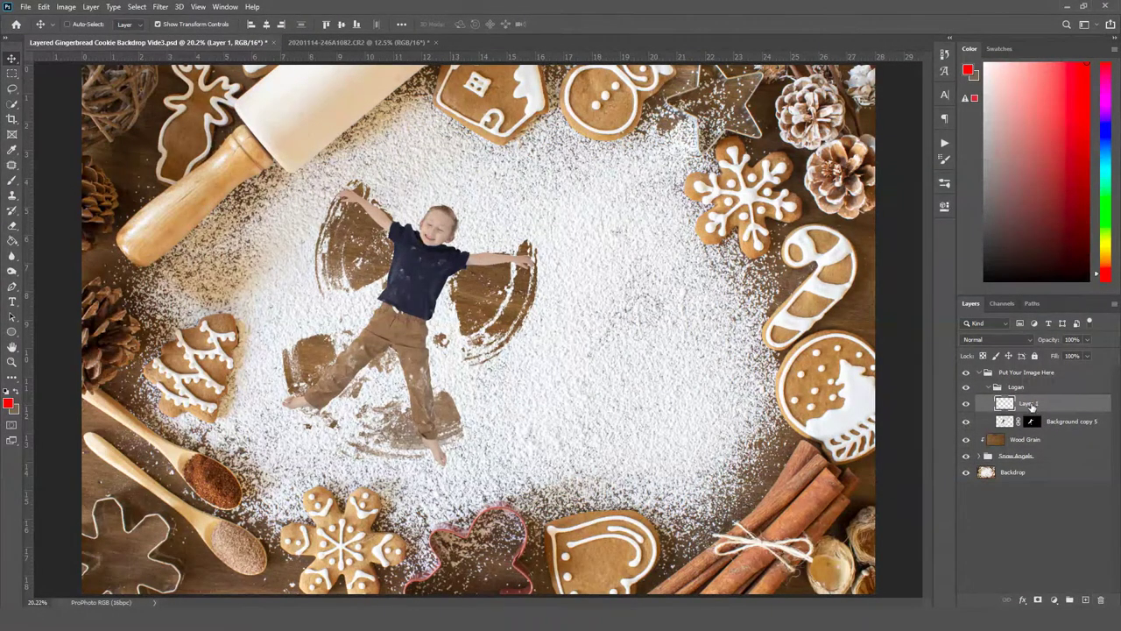
pyautogui.moveTo(1031, 410); pyautogui.dragTo(1035, 431)
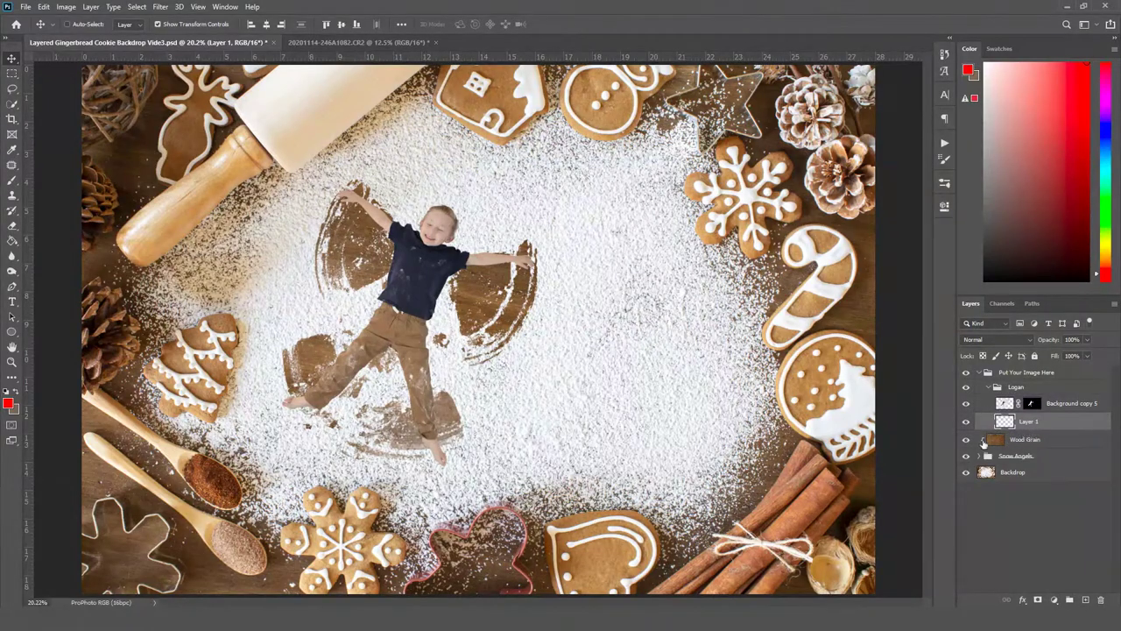
# Set up a soft round brush at 300 px.
pyautogui.click(12, 181)
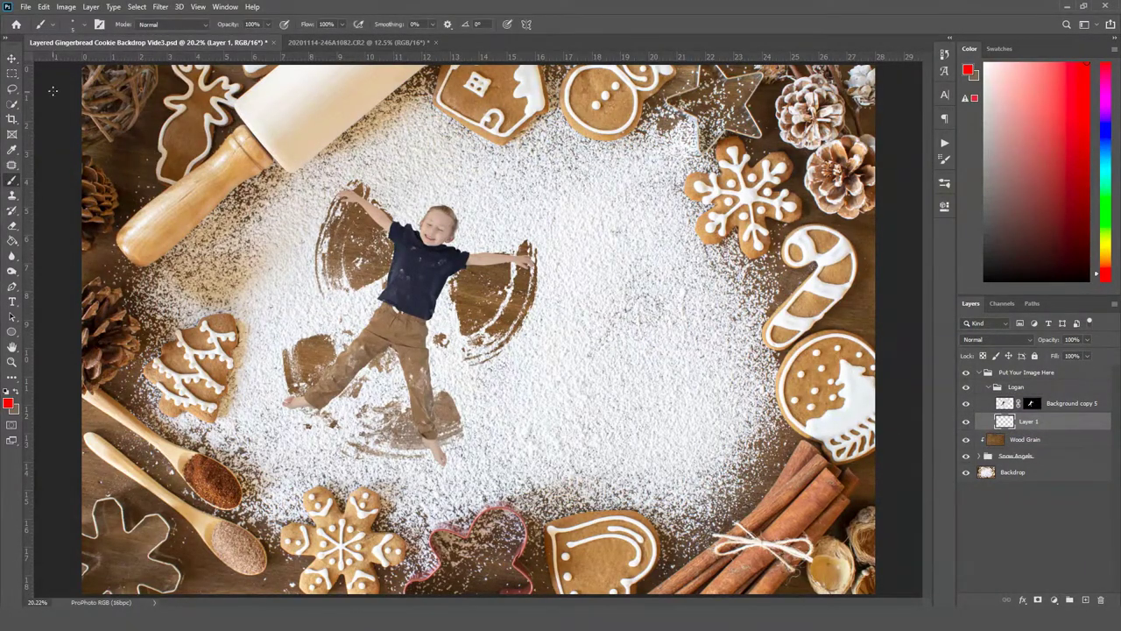
pyautogui.click(85, 26)
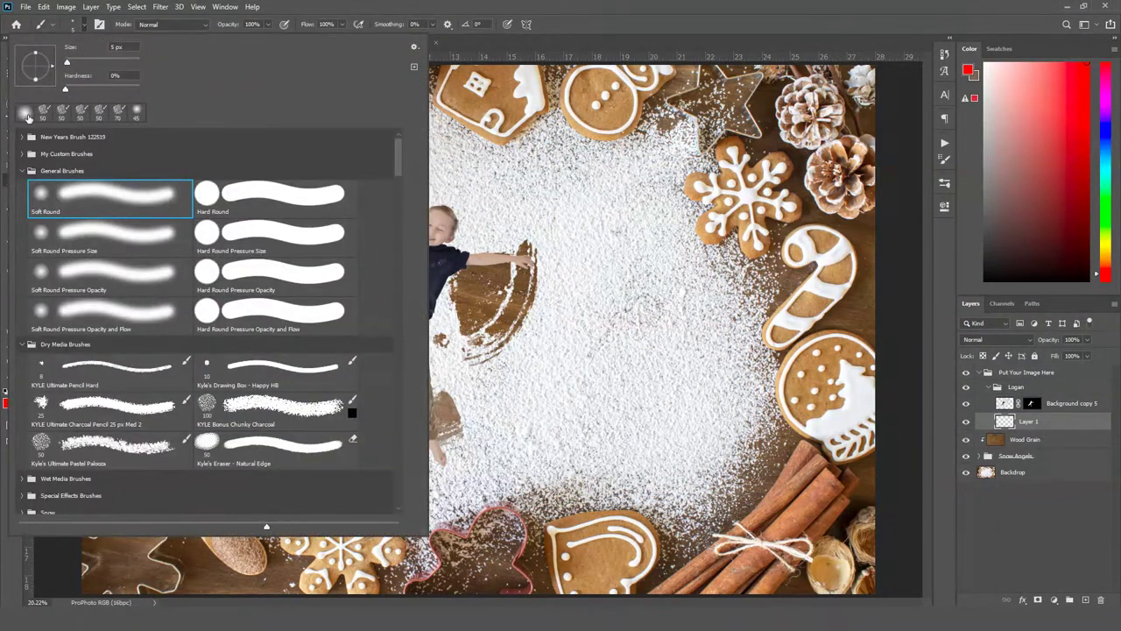
pyautogui.click(26, 114)
pyautogui.press('Return')
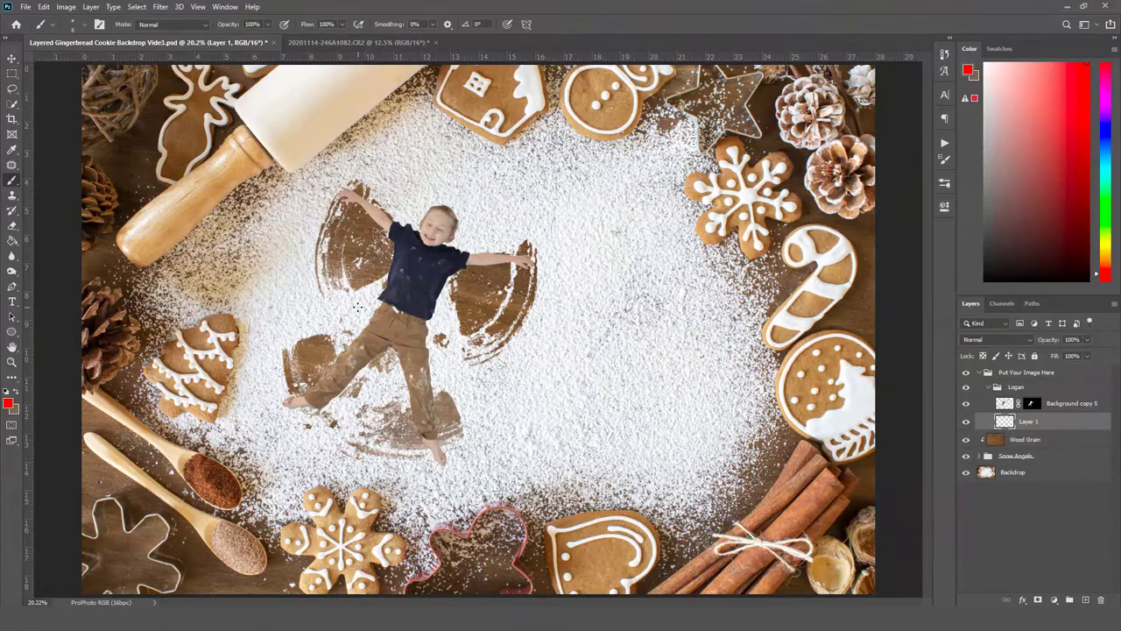
pyautogui.press(']')
pyautogui.press(']')
pyautogui.press(']')
pyautogui.press(']')
# Sample a tan cookie colour and paint shadows along the boy's pants and right arm.
pyautogui.keyDown('alt'); pyautogui.click(226, 403); pyautogui.keyUp('alt')
pyautogui.keyDown('alt'); pyautogui.click(226, 403); pyautogui.keyUp('alt')
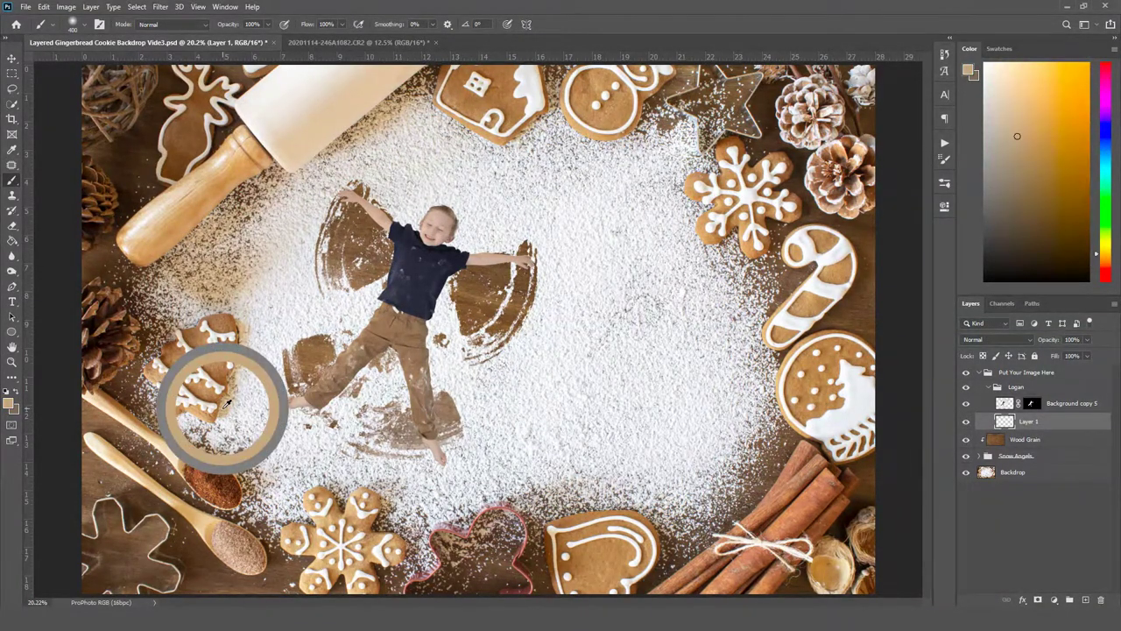
pyautogui.keyDown('alt'); pyautogui.click(245, 325); pyautogui.keyUp('alt')
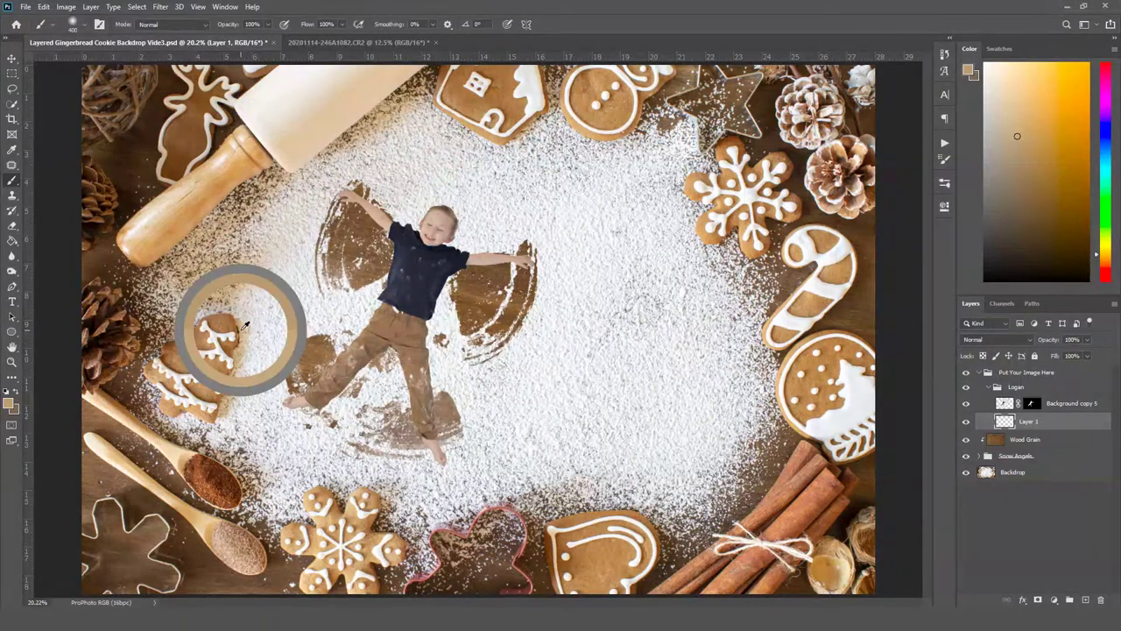
pyautogui.keyDown('alt'); pyautogui.click(224, 406); pyautogui.keyUp('alt')
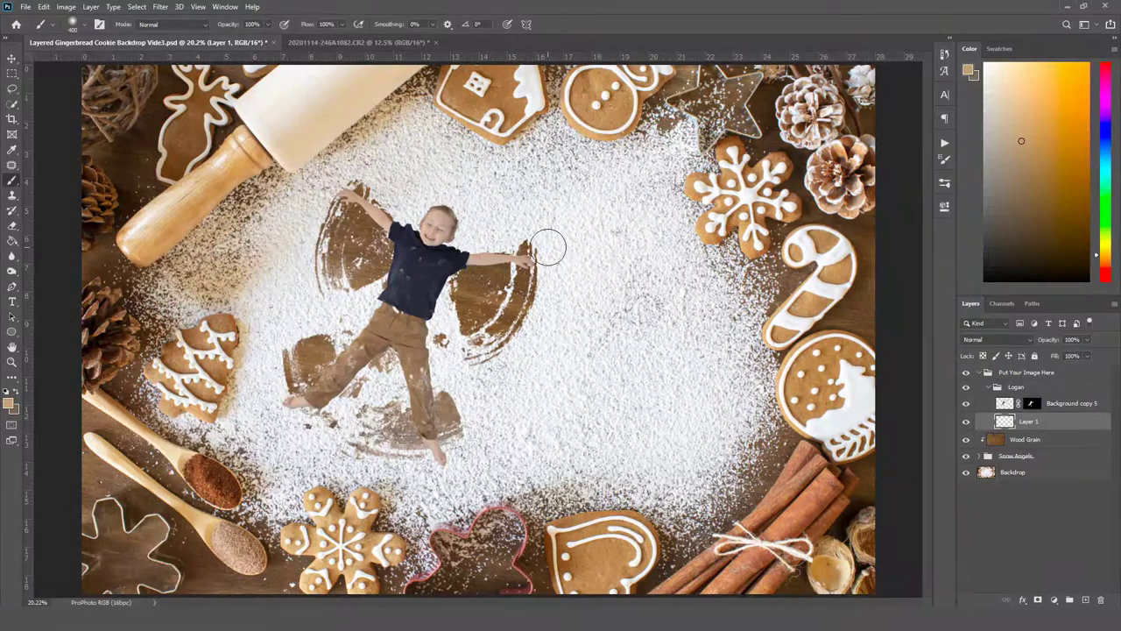
pyautogui.moveTo(426, 289)
pyautogui.mouseDown()
pyautogui.moveTo(421, 377)
pyautogui.moveTo(449, 470)
pyautogui.mouseUp()
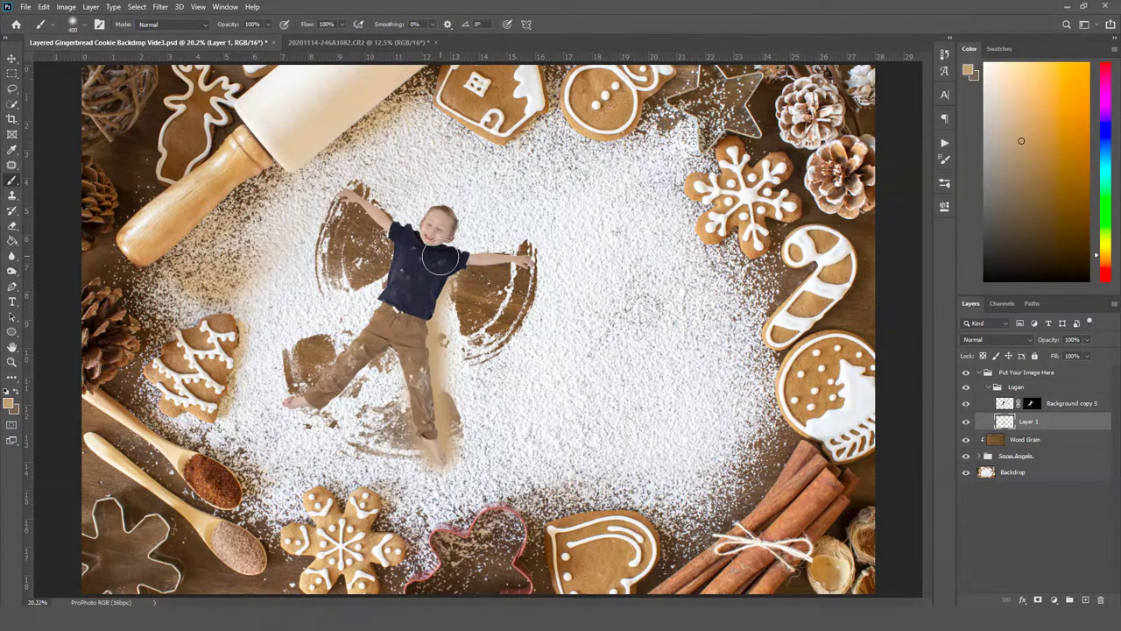
pyautogui.moveTo(437, 261); pyautogui.dragTo(540, 255)
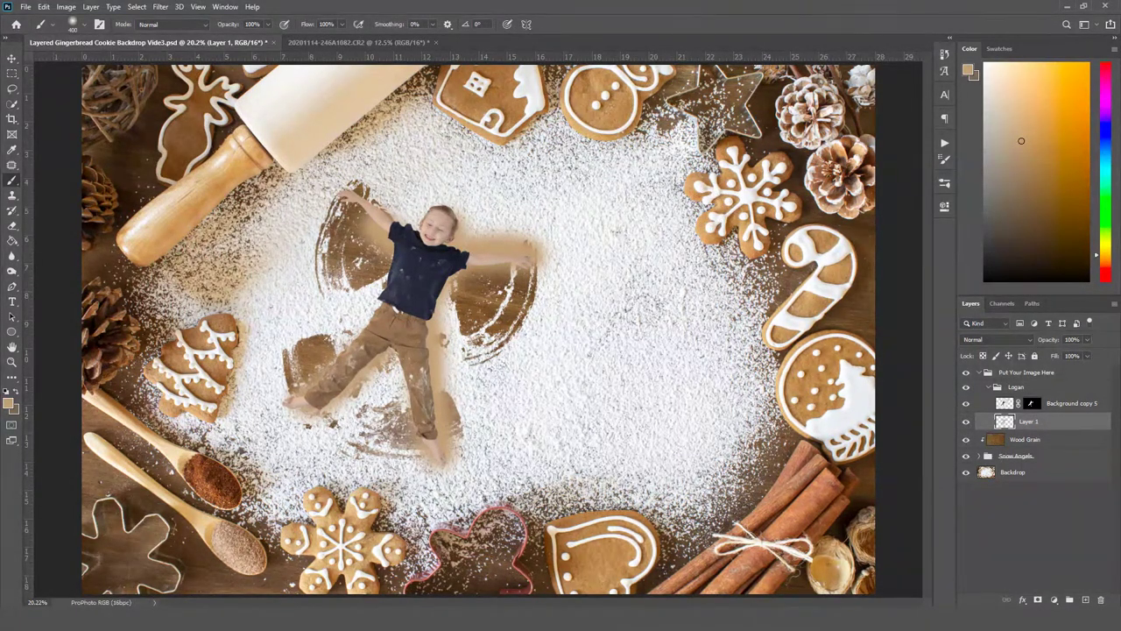
# Mask Layer 1 and paint black to hide shadow along the hip, right leg and arm.
pyautogui.click(1038, 600)
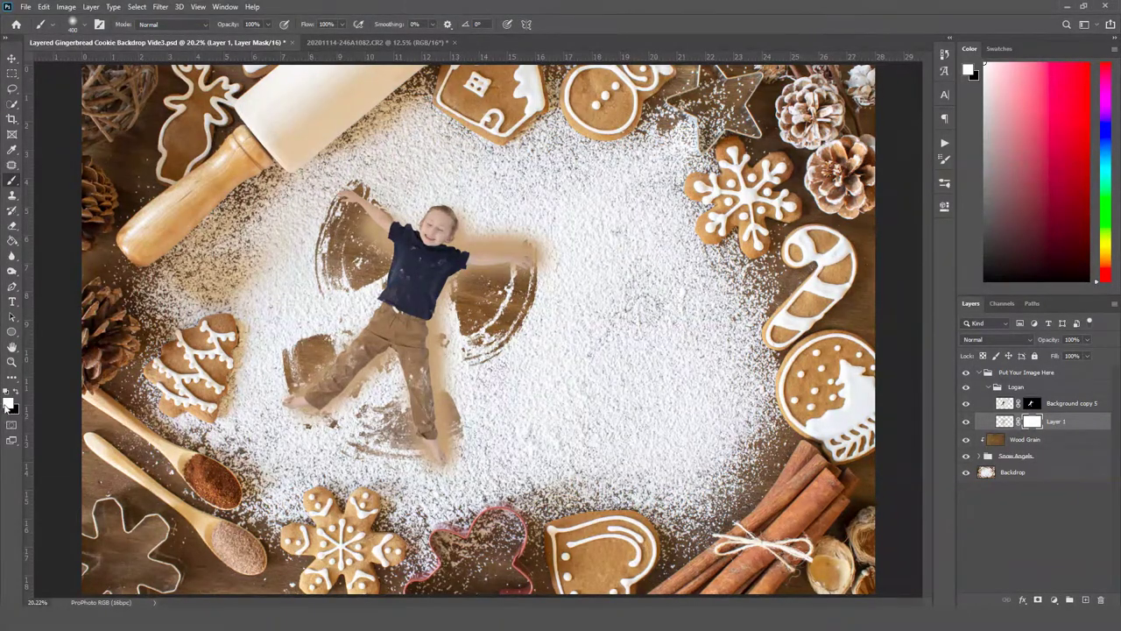
pyautogui.click(17, 393)
pyautogui.moveTo(375, 308); pyautogui.dragTo(311, 376)
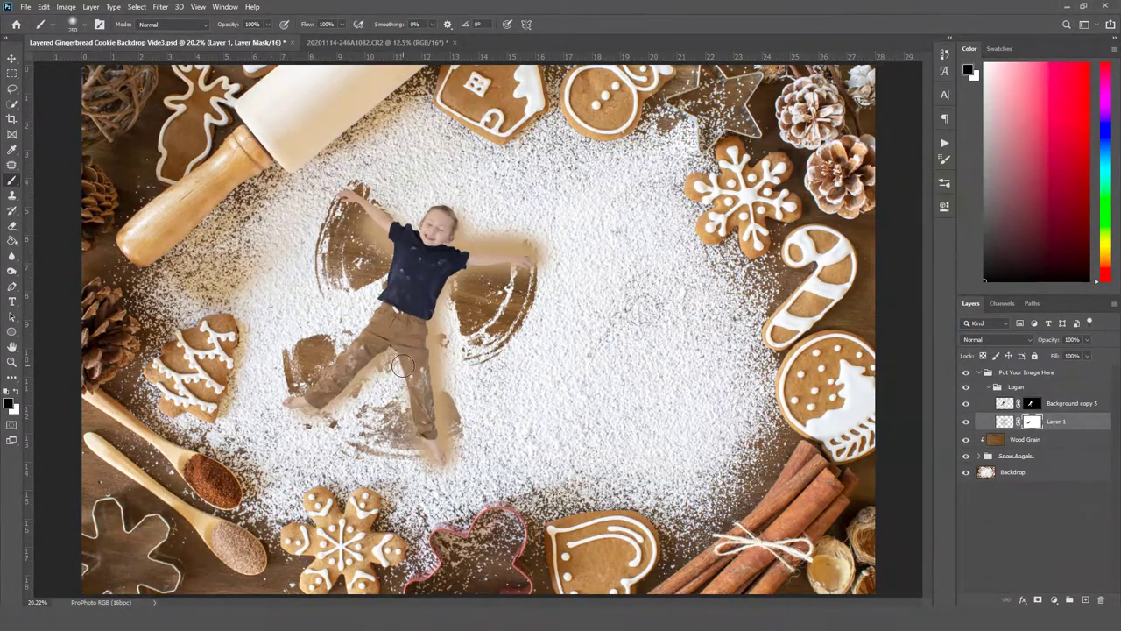
pyautogui.moveTo(403, 366); pyautogui.dragTo(413, 438)
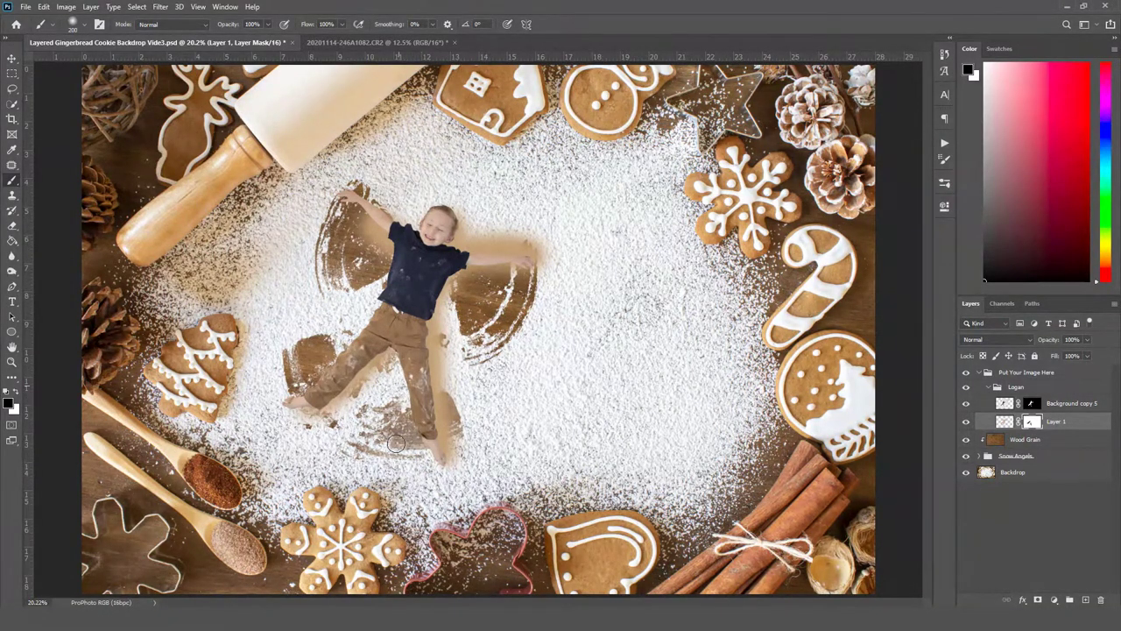
pyautogui.moveTo(379, 256); pyautogui.dragTo(363, 225)
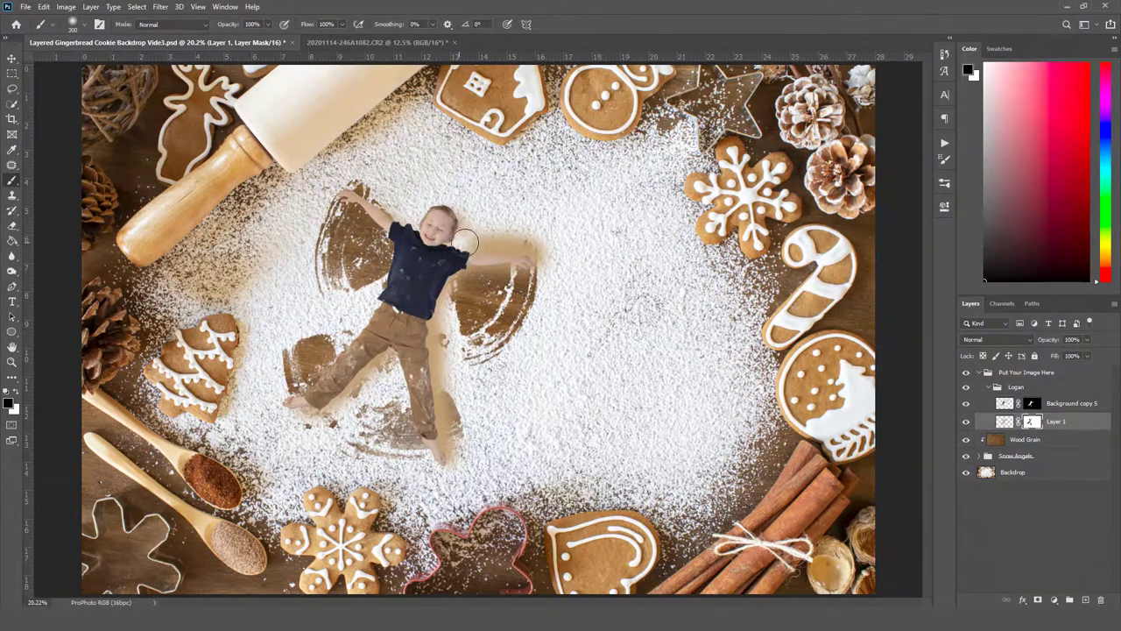
pyautogui.moveTo(470, 246)
pyautogui.mouseDown()
pyautogui.moveTo(564, 252)
pyautogui.moveTo(528, 239)
pyautogui.mouseUp()
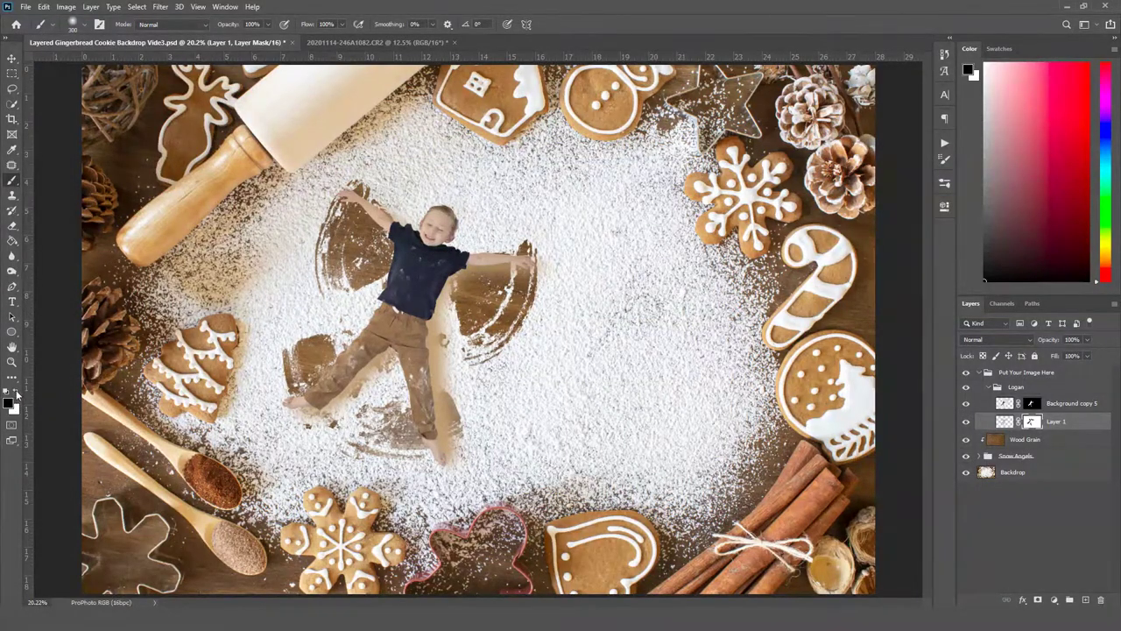
pyautogui.click(16, 395)
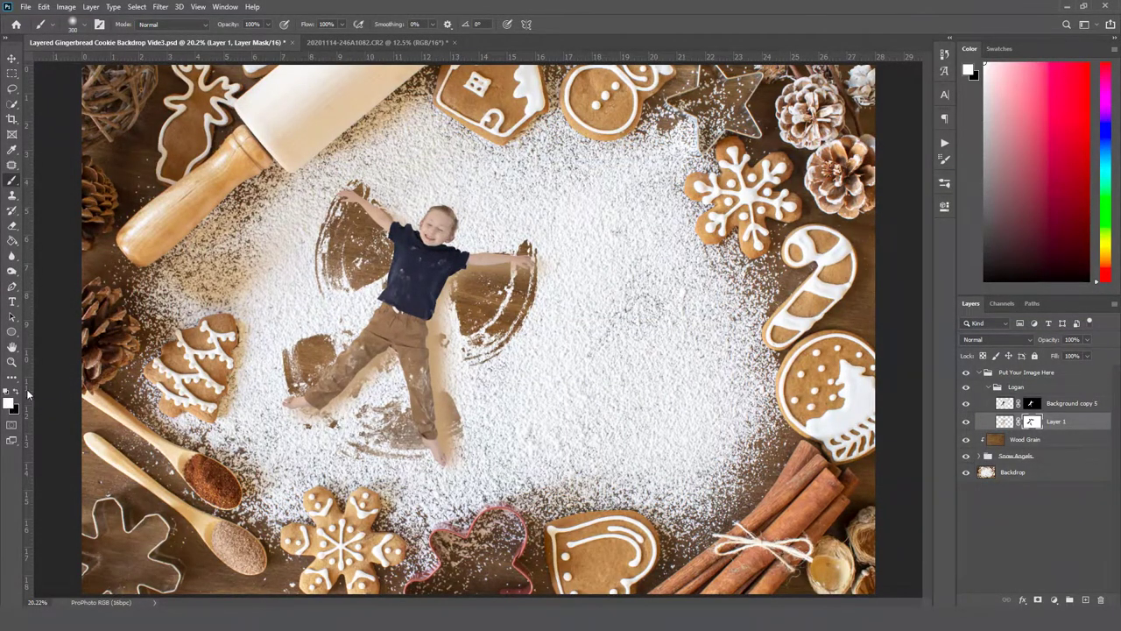
# Set Layer 1 to Multiply and target its pixels rather than the mask.
pyautogui.click(980, 342)
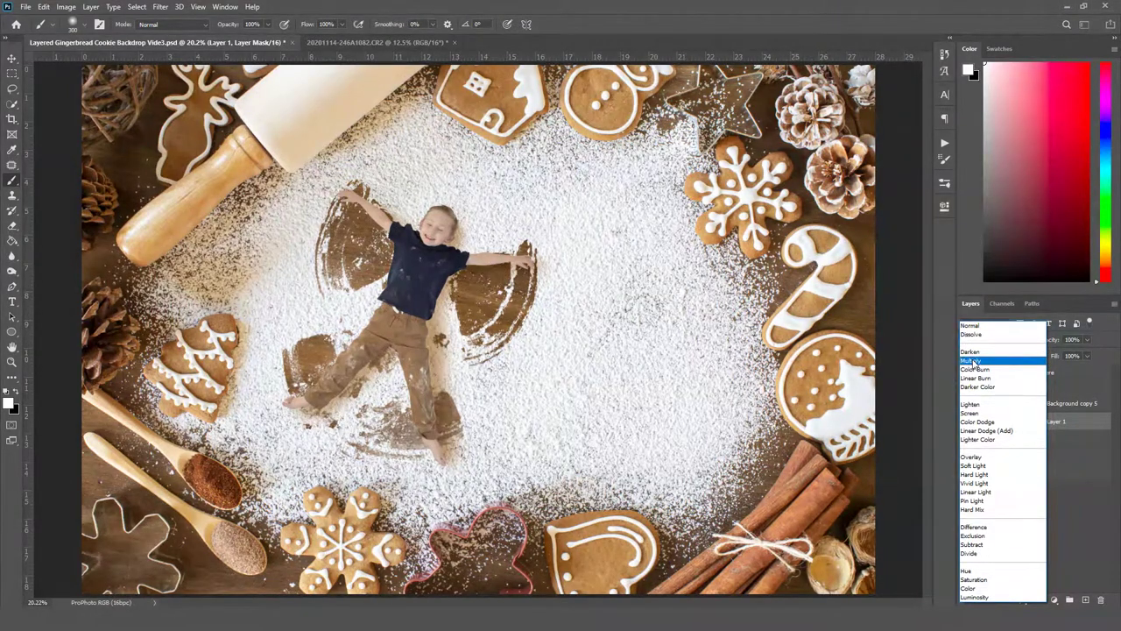
pyautogui.click(974, 361)
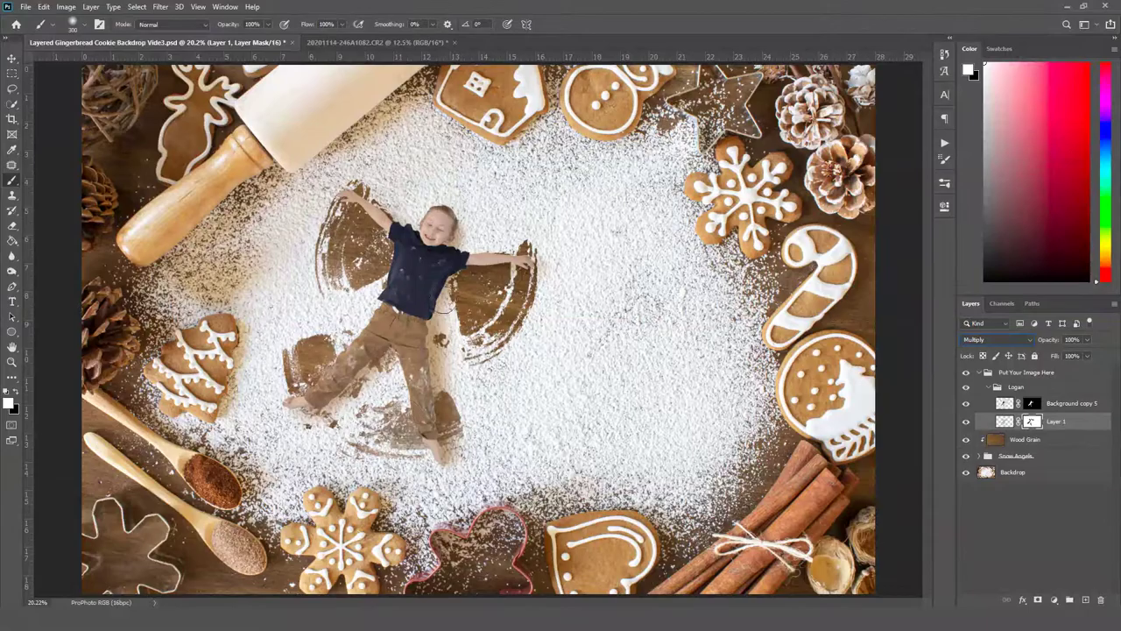
pyautogui.scroll(5, 448, 328)
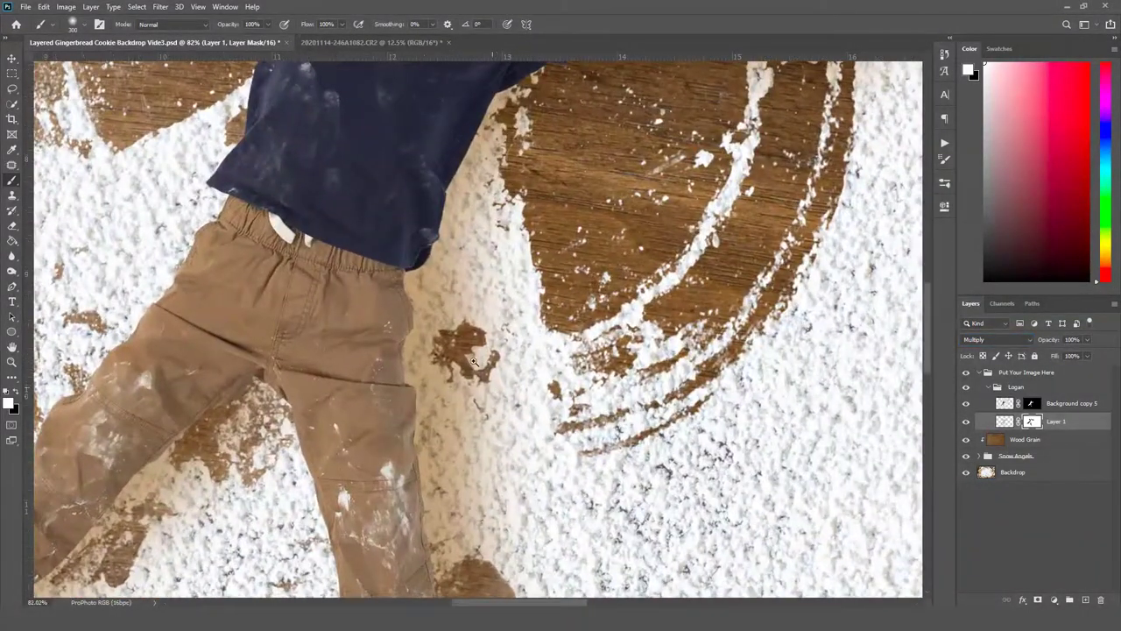
pyautogui.scroll(-5, 469, 400)
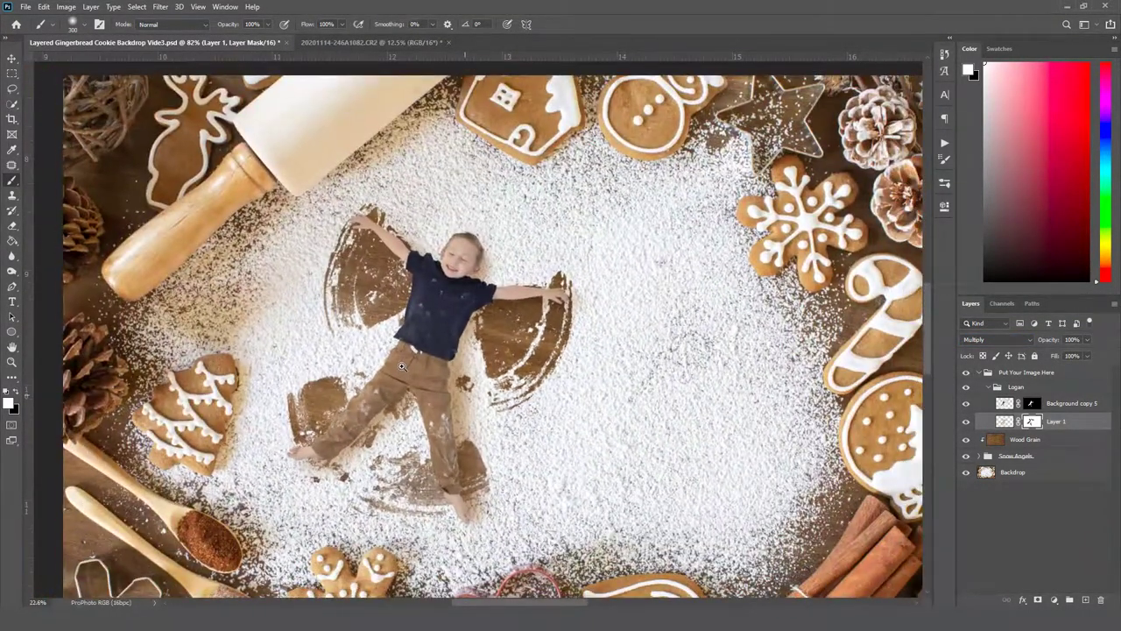
pyautogui.hotkey('ctrl', '2')
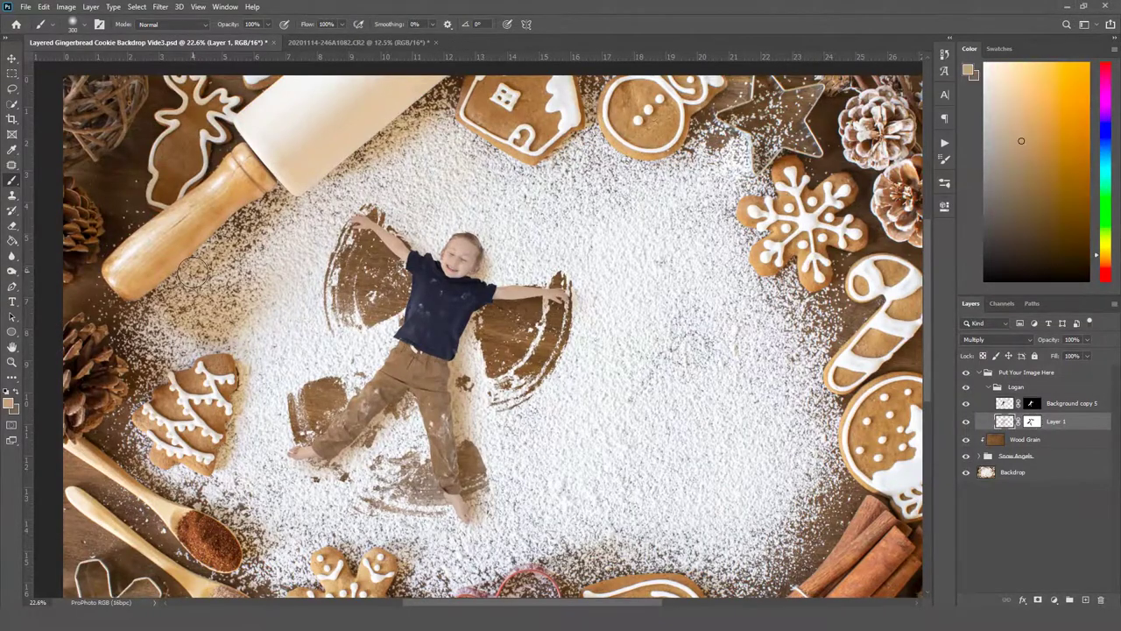
# Show the Happy Holidays! layer, then select the Logan and Put Your Image Here groups.
pyautogui.click(980, 456)
pyautogui.click(966, 473)
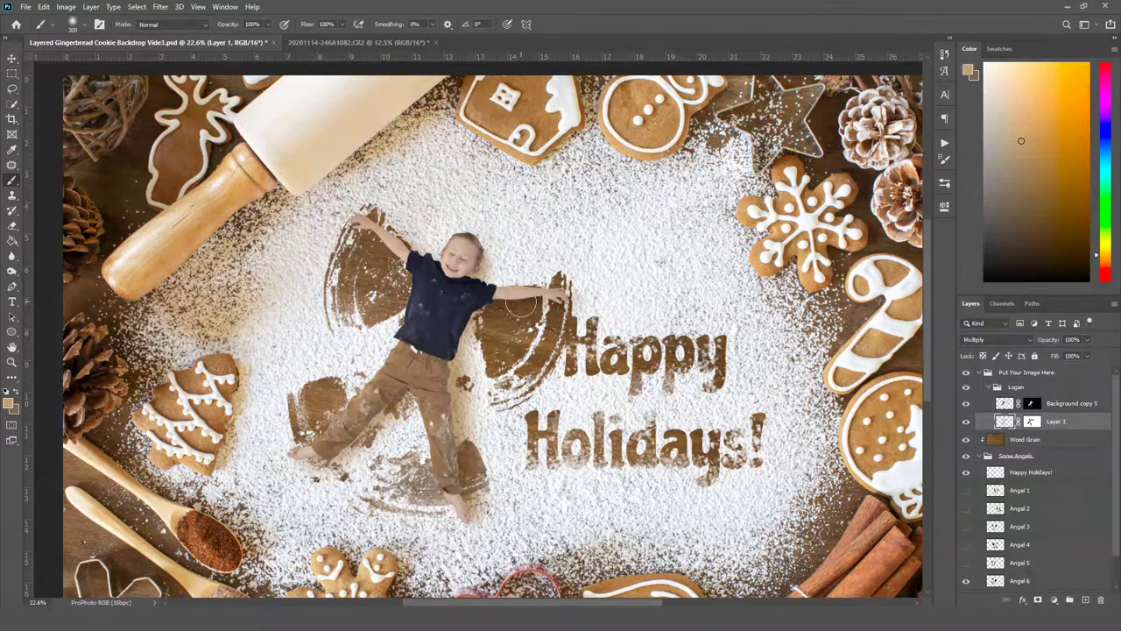
pyautogui.click(1025, 585)
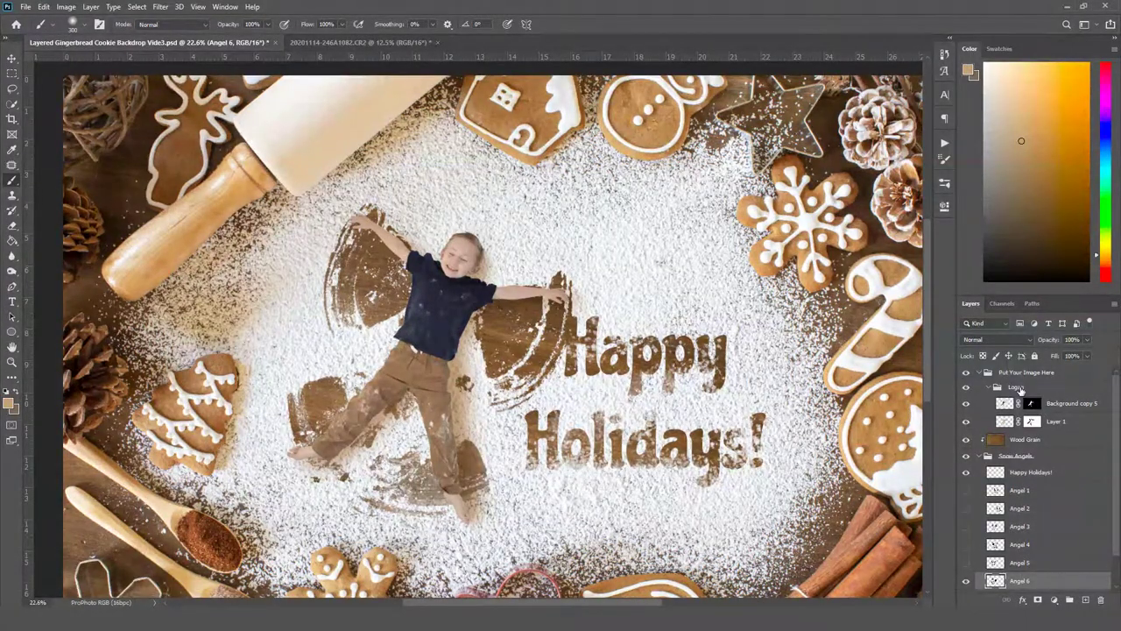
pyautogui.click(1018, 387)
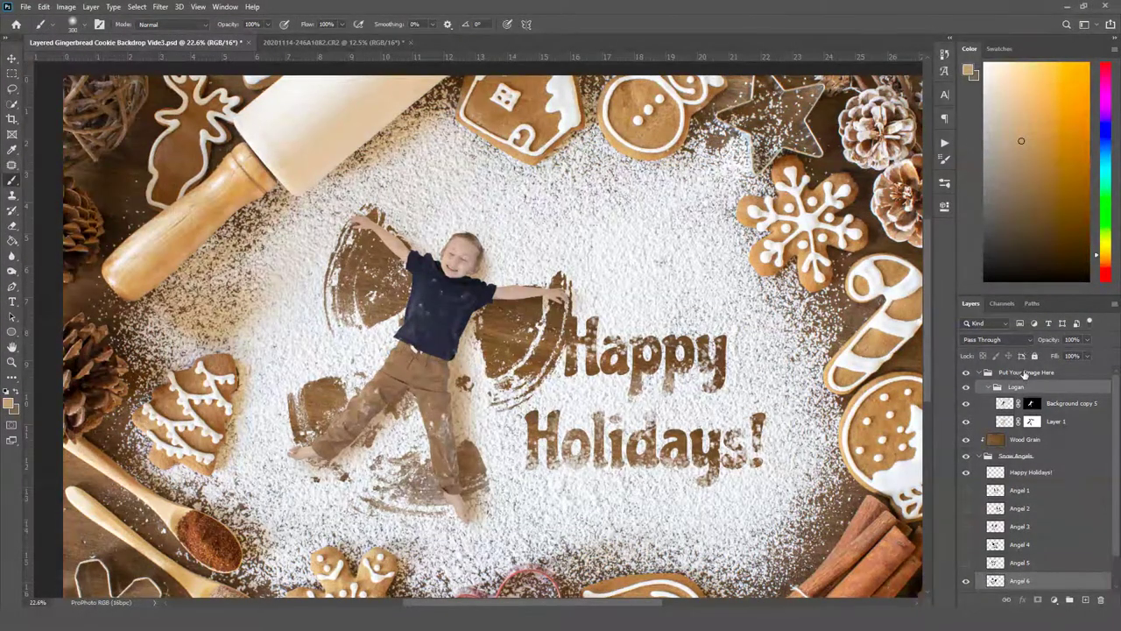
pyautogui.keyDown('shift'); pyautogui.click(1025, 374); pyautogui.keyUp('shift')
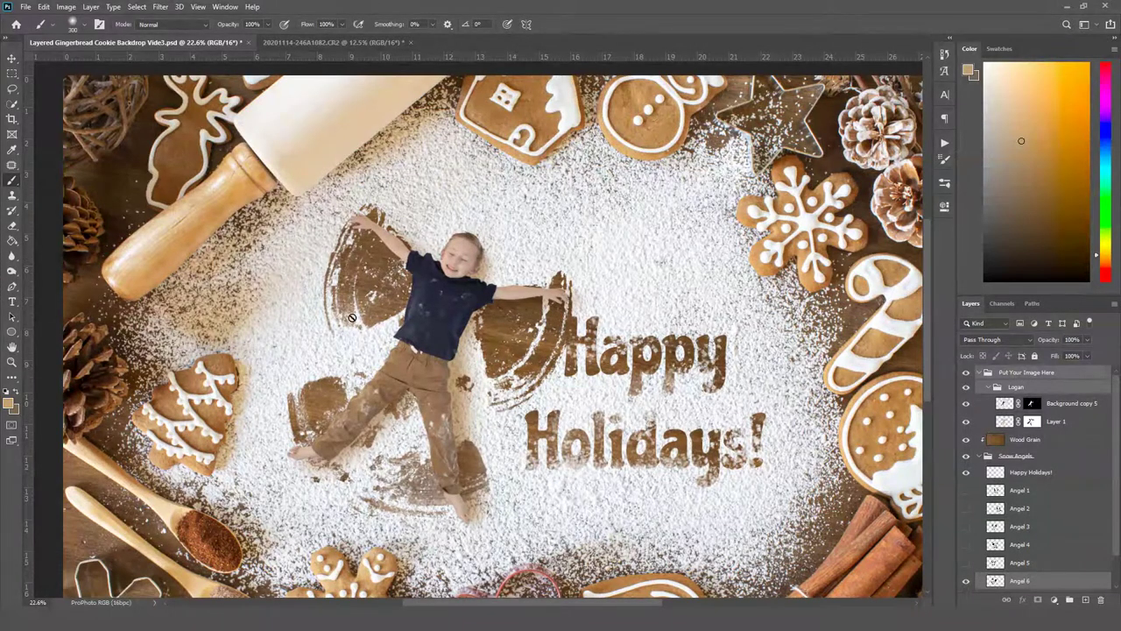
# Scale the boy and angel groups to 90.37% and shift them toward the lettering.
pyautogui.click(11, 58)
pyautogui.moveTo(485, 369); pyautogui.dragTo(466, 339)
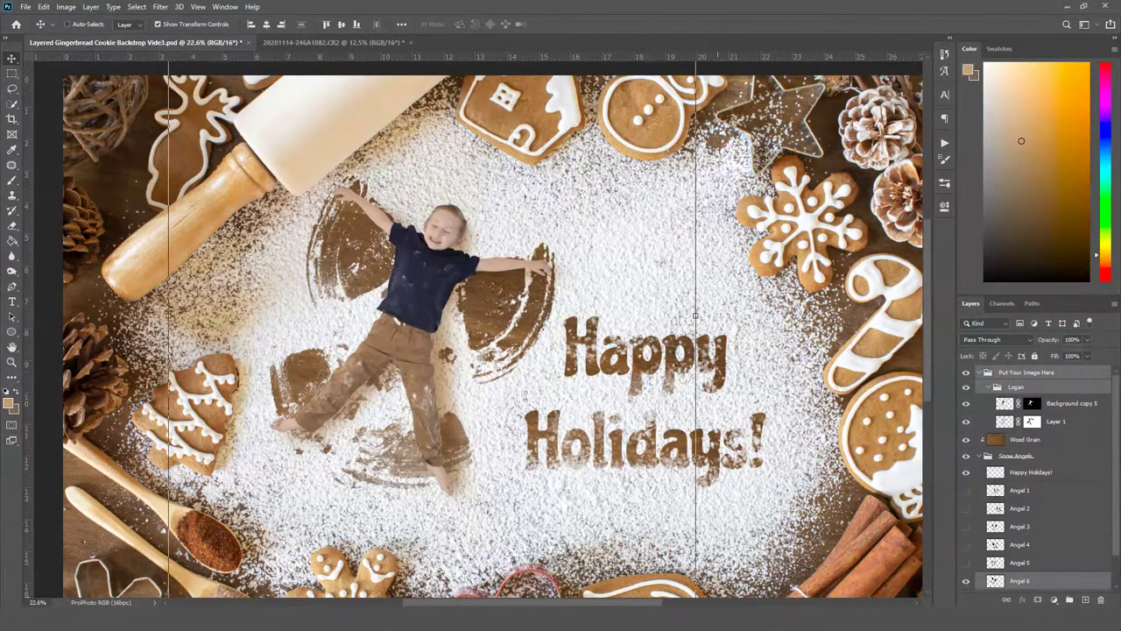
pyautogui.moveTo(695, 316); pyautogui.dragTo(649, 317)
pyautogui.moveTo(473, 348); pyautogui.dragTo(497, 350)
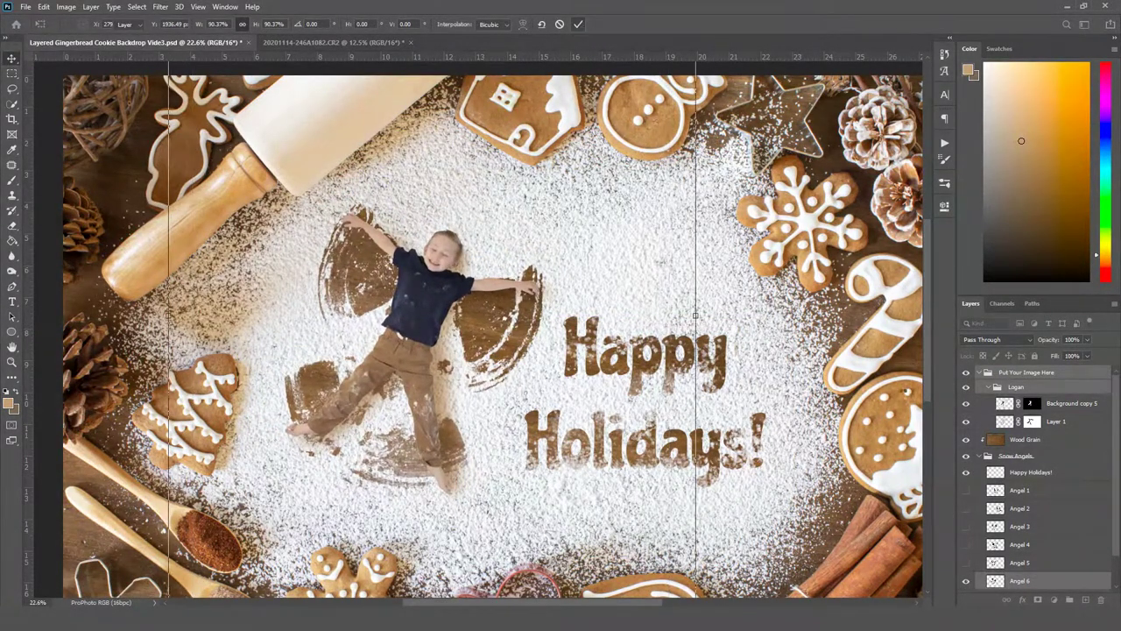
pyautogui.press('Return')
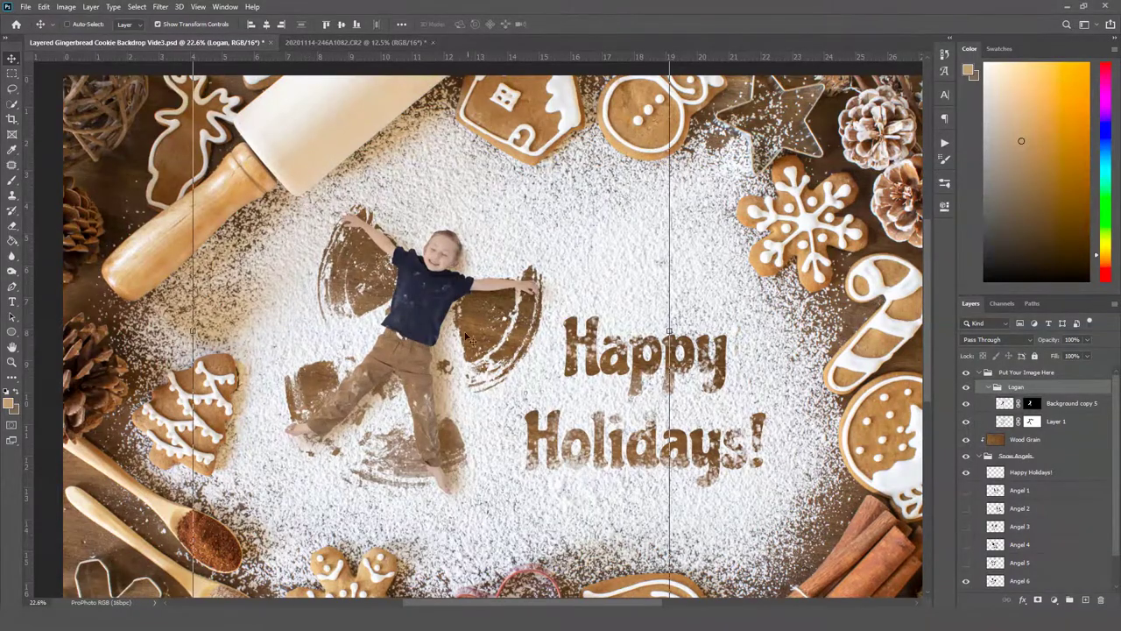
pyautogui.scroll(-3, 606, 362)
pyautogui.scroll(2, 596, 361)
pyautogui.scroll(2, 587, 360)
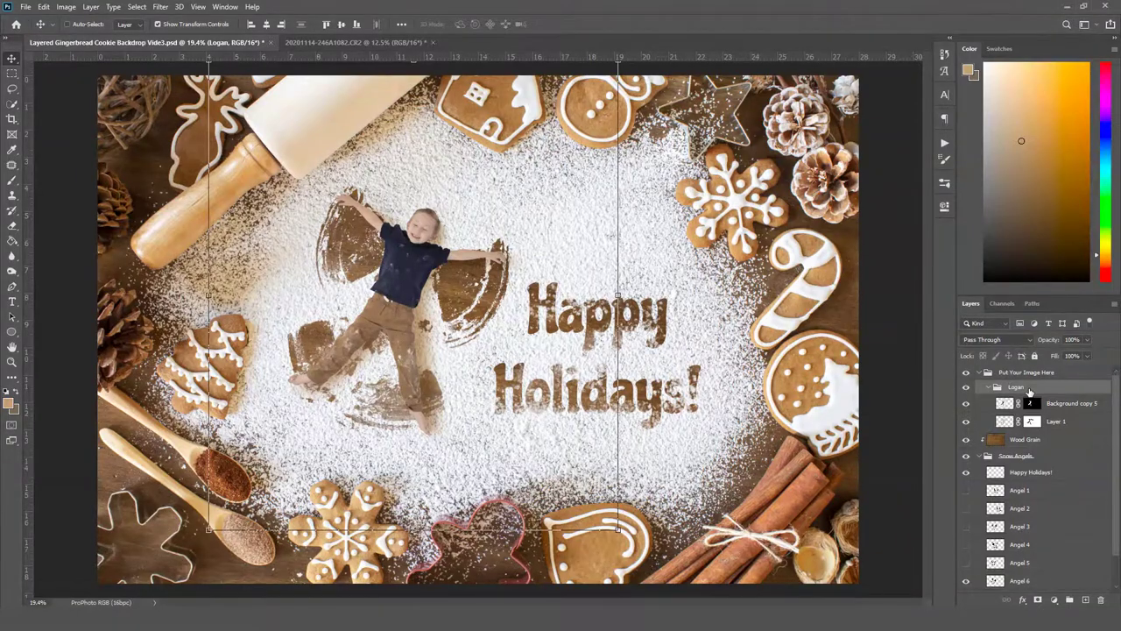
# Add a Levels adjustment layer clipped to the Background copy 5 boy layer.
pyautogui.click(1058, 408)
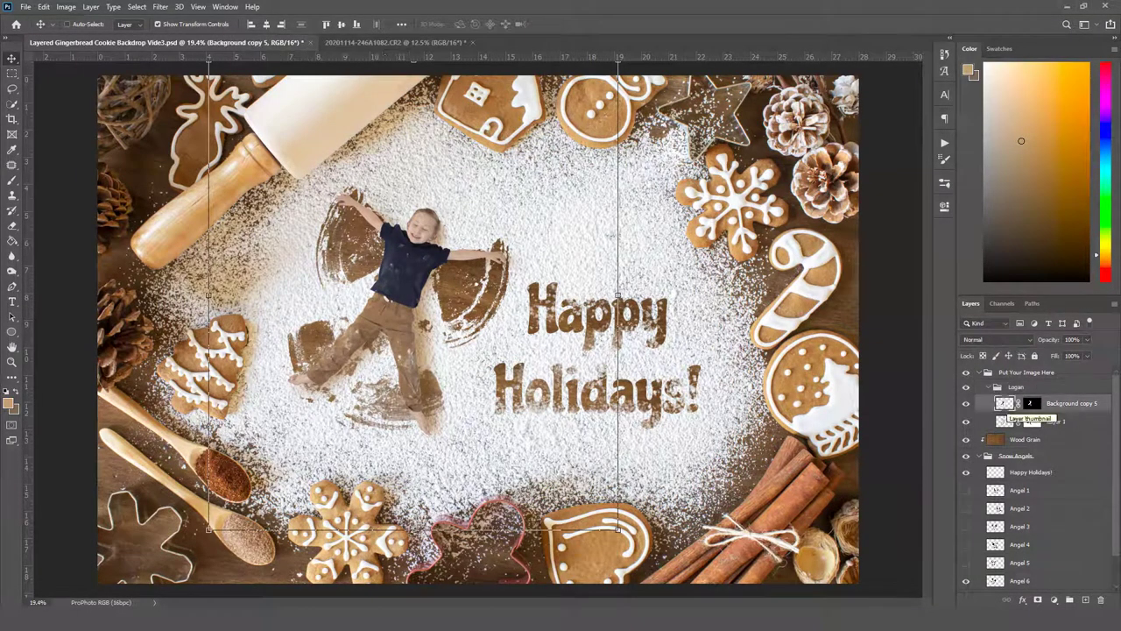
pyautogui.click(1055, 600)
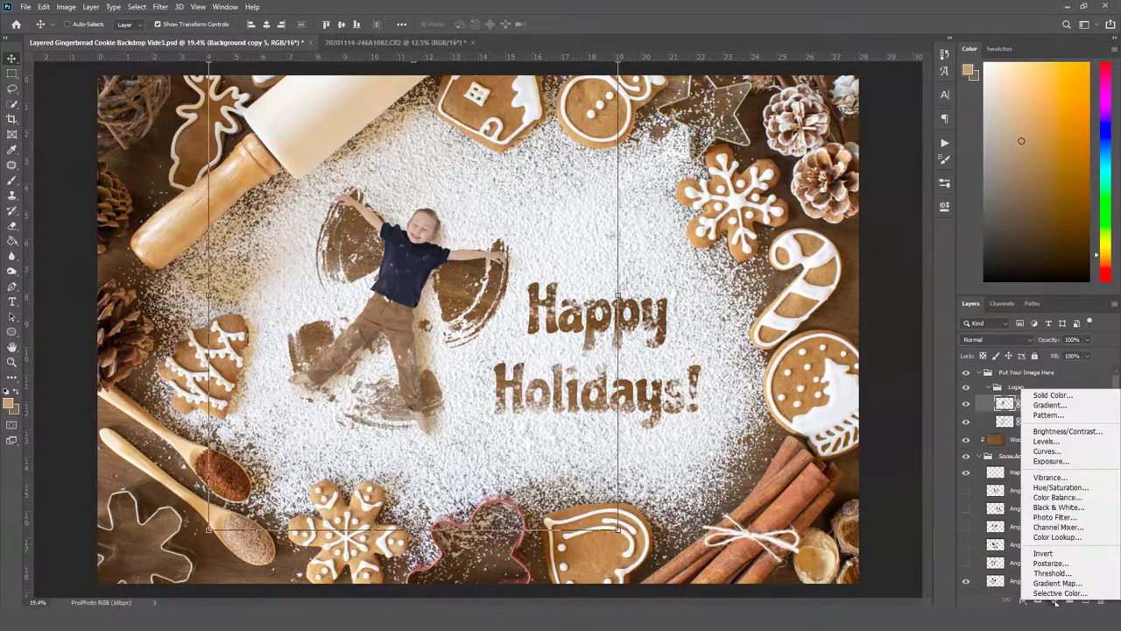
pyautogui.click(1042, 441)
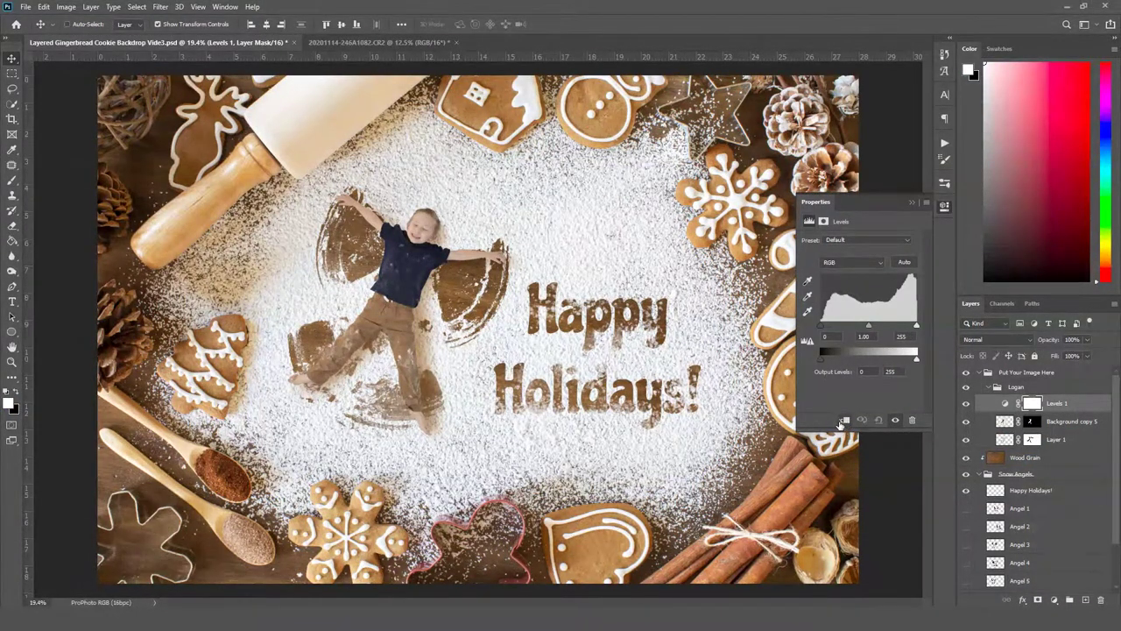
pyautogui.click(840, 420)
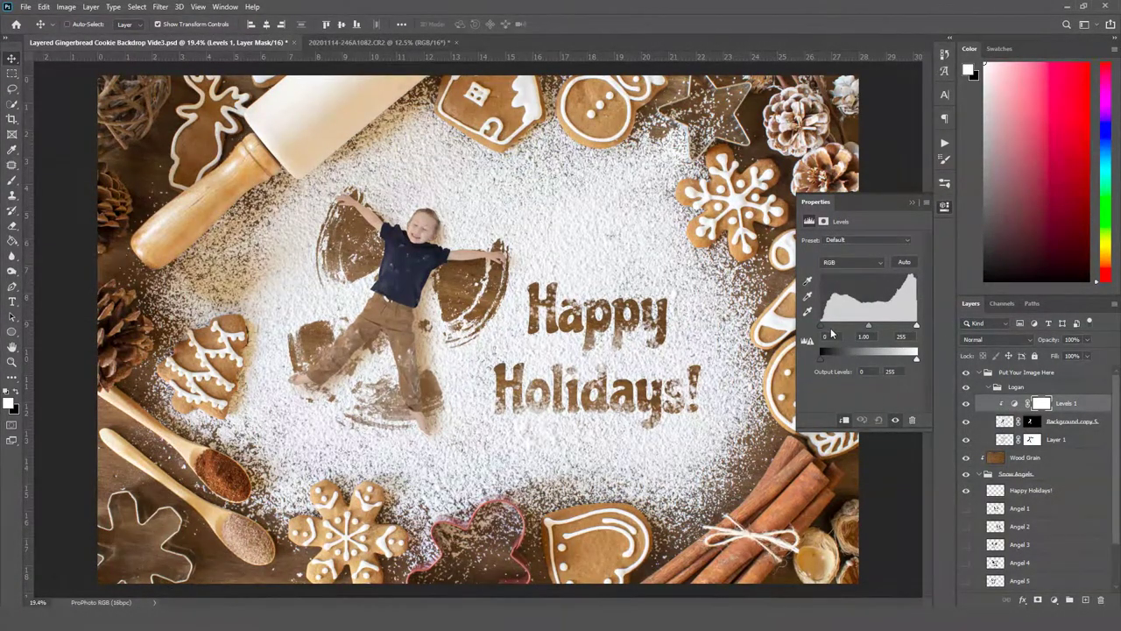
# Set the Levels input black point to about 20 and the white point to 233.
pyautogui.moveTo(823, 326); pyautogui.dragTo(880, 332)
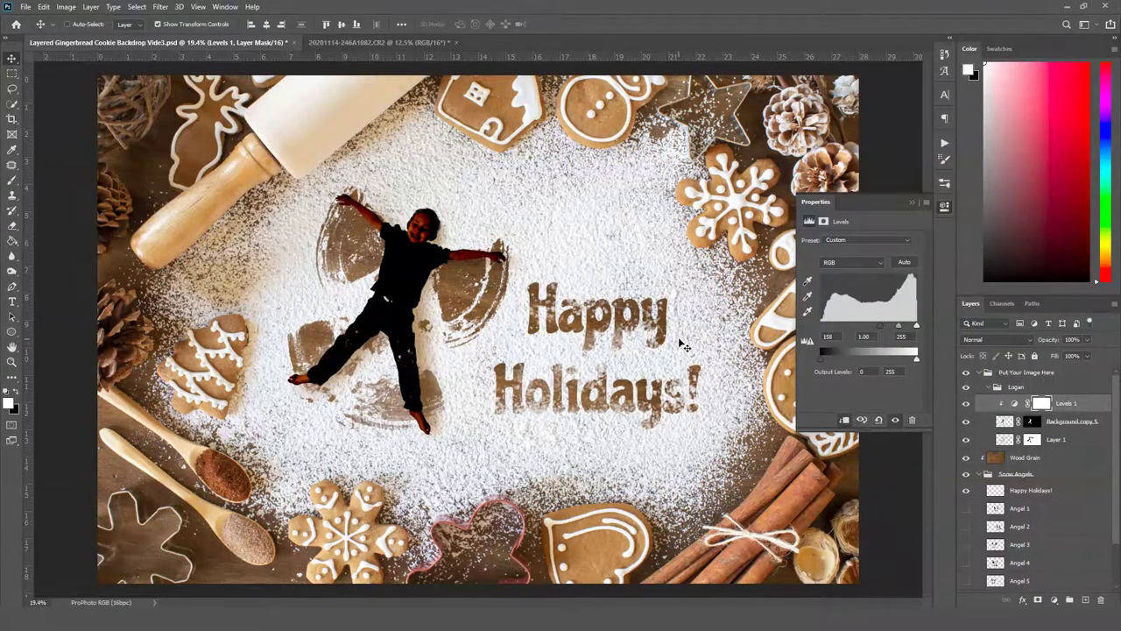
pyautogui.moveTo(880, 327)
pyautogui.mouseDown()
pyautogui.moveTo(854, 327)
pyautogui.moveTo(869, 327)
pyautogui.mouseUp()
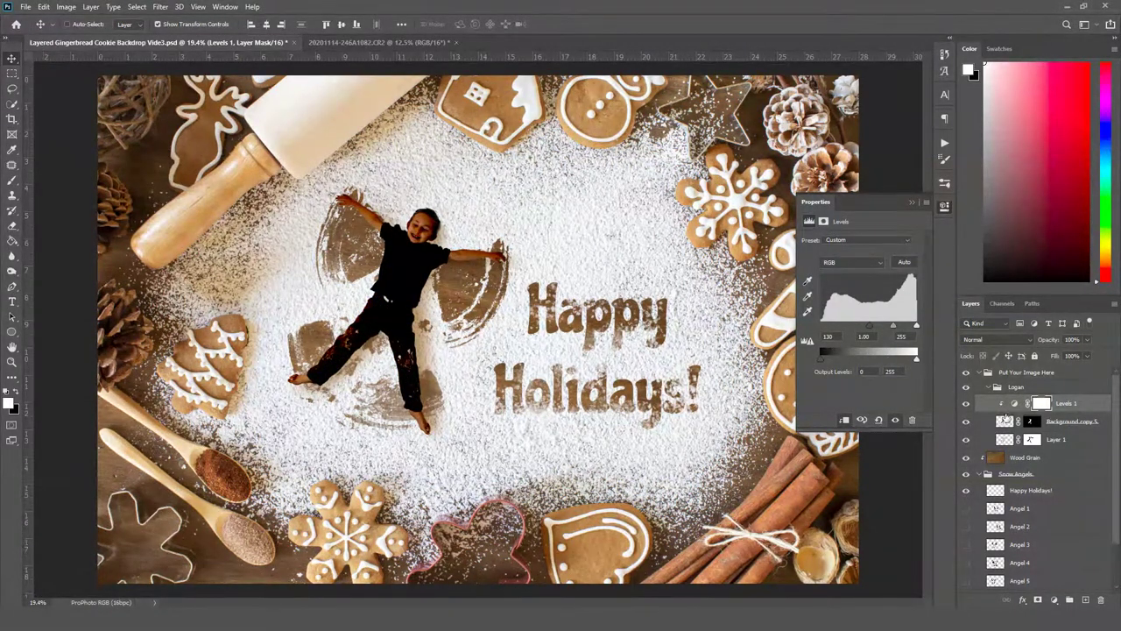
pyautogui.moveTo(870, 328); pyautogui.dragTo(779, 325)
pyautogui.moveTo(916, 325); pyautogui.dragTo(907, 326)
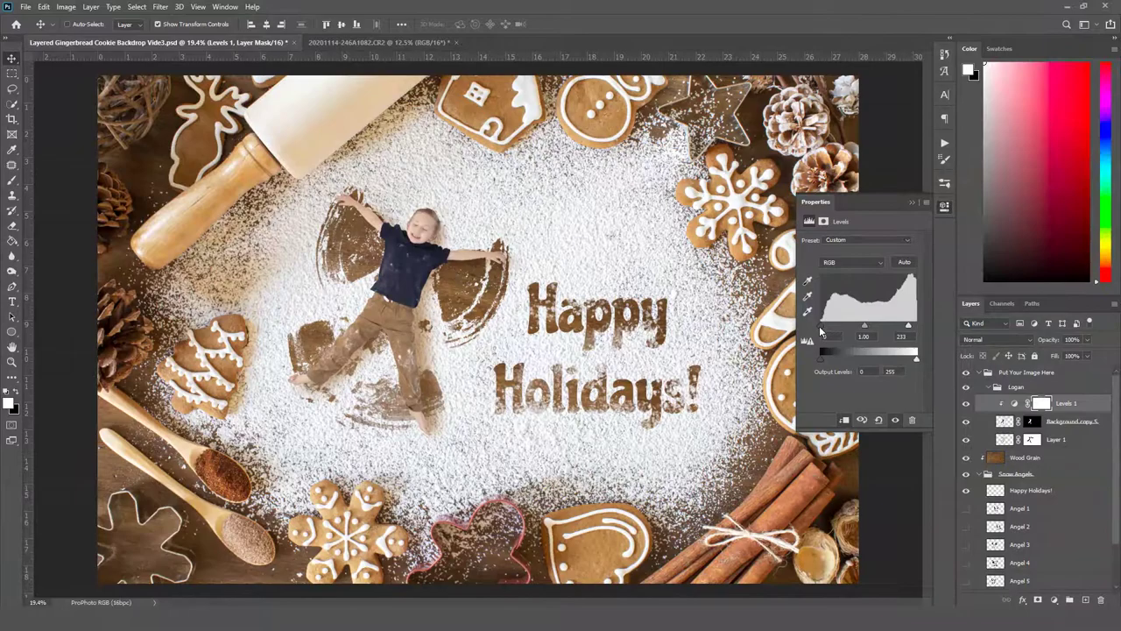
pyautogui.moveTo(821, 325); pyautogui.dragTo(828, 325)
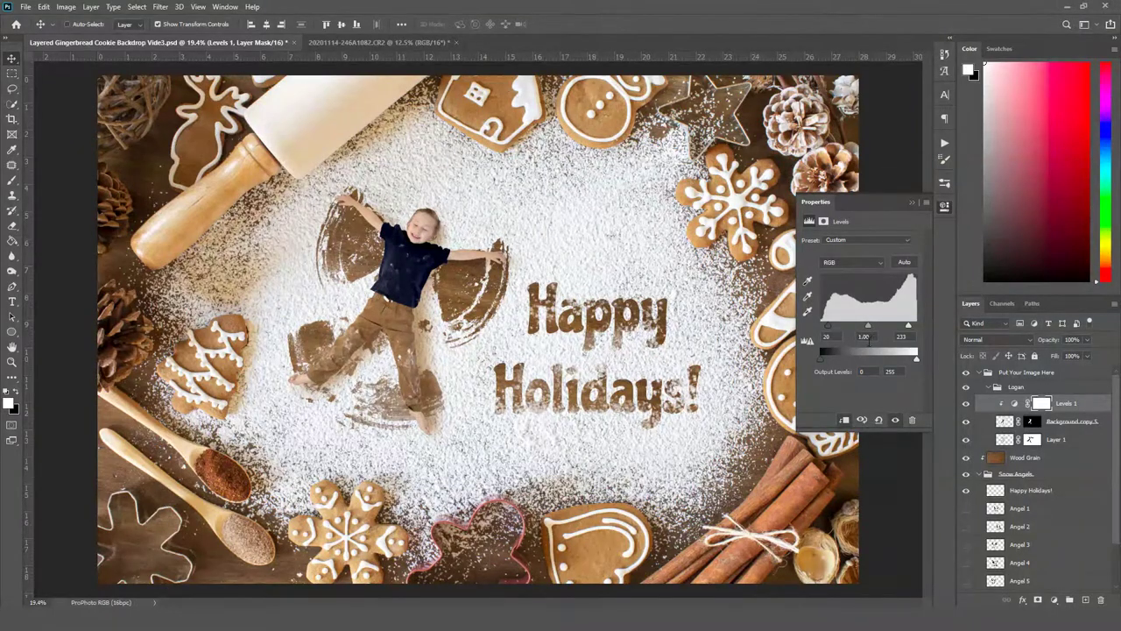
pyautogui.click(912, 202)
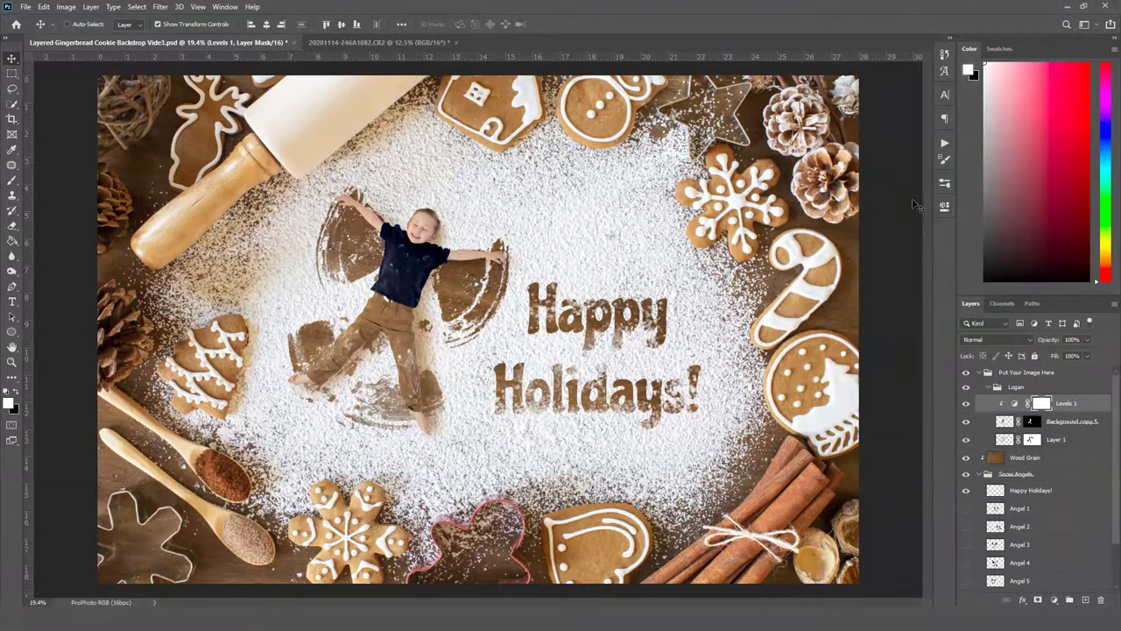